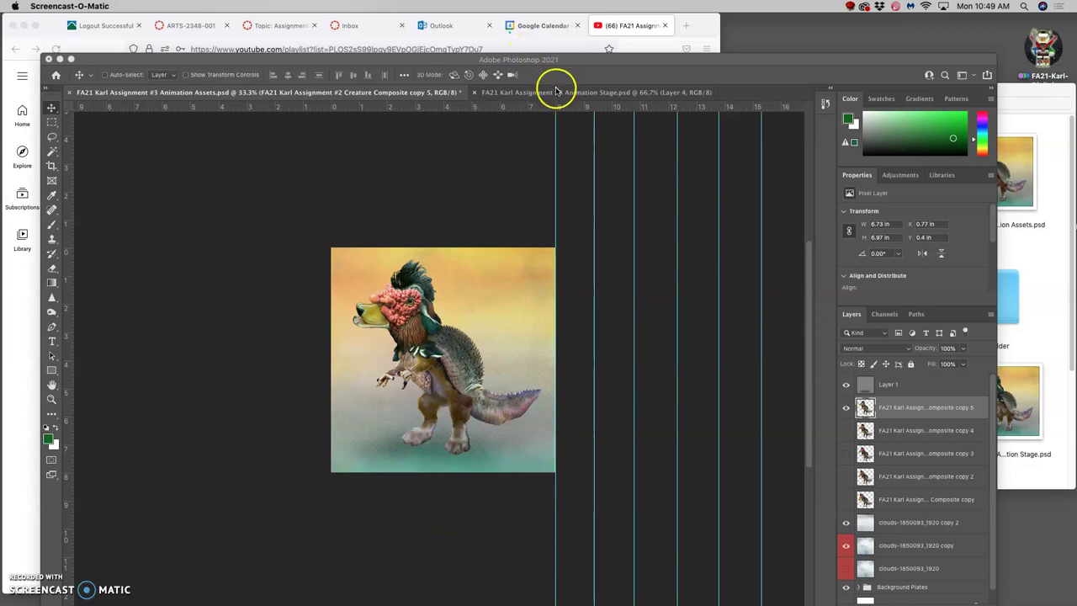
- Bring up the Animation Stage document and toggle Layer 4 to compare frames
left_click(555, 91)
left_click(556, 91)
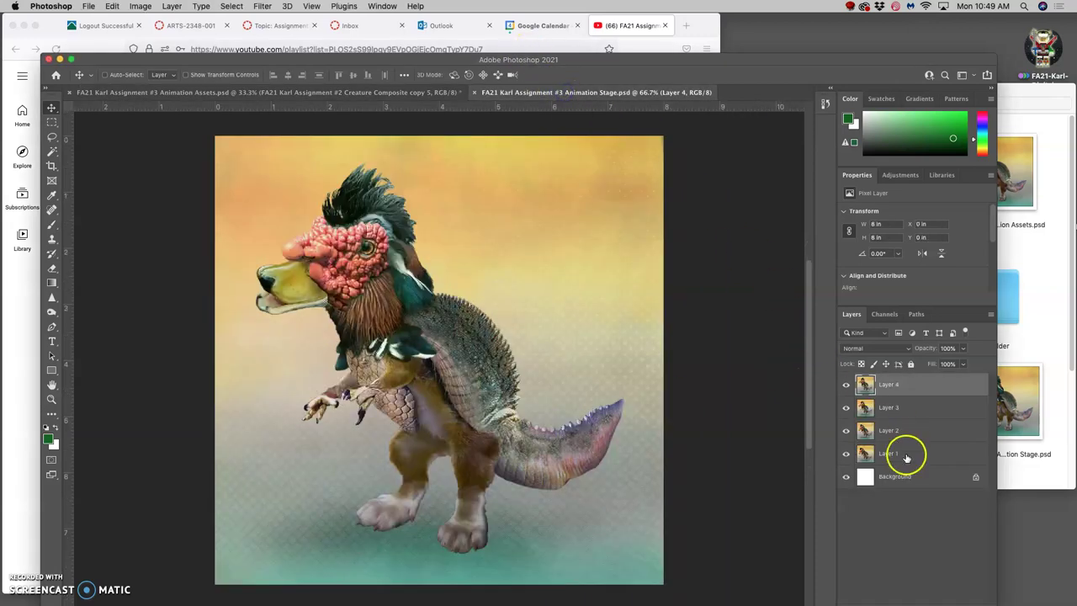
left_click(847, 385)
left_click(847, 384)
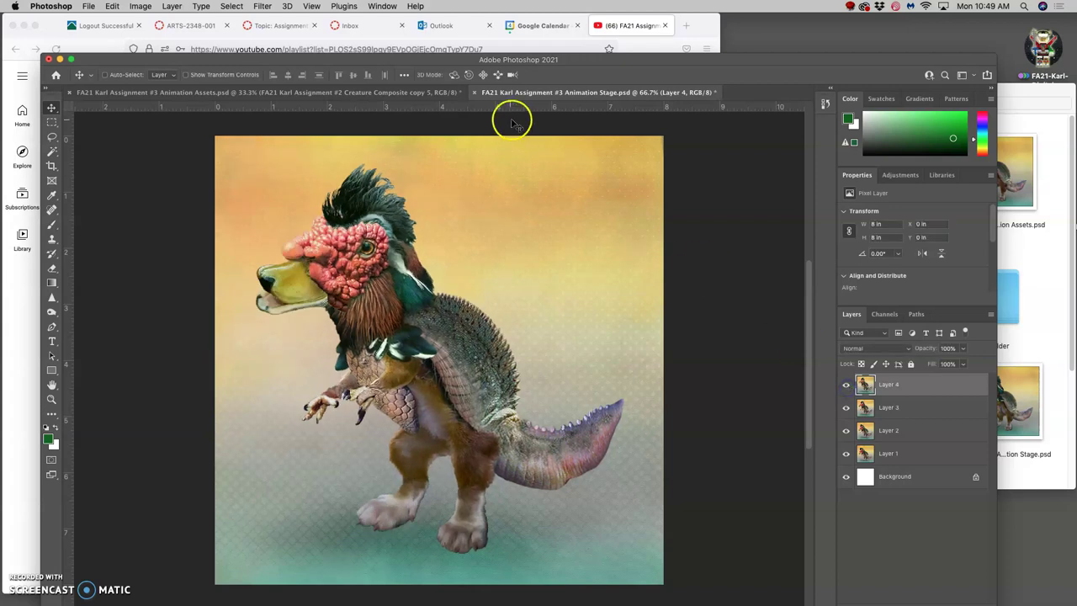
- In Animation Assets, select the top creature composite and compare frames, leaving the previous frame hidden
left_click(355, 93)
left_click(893, 407)
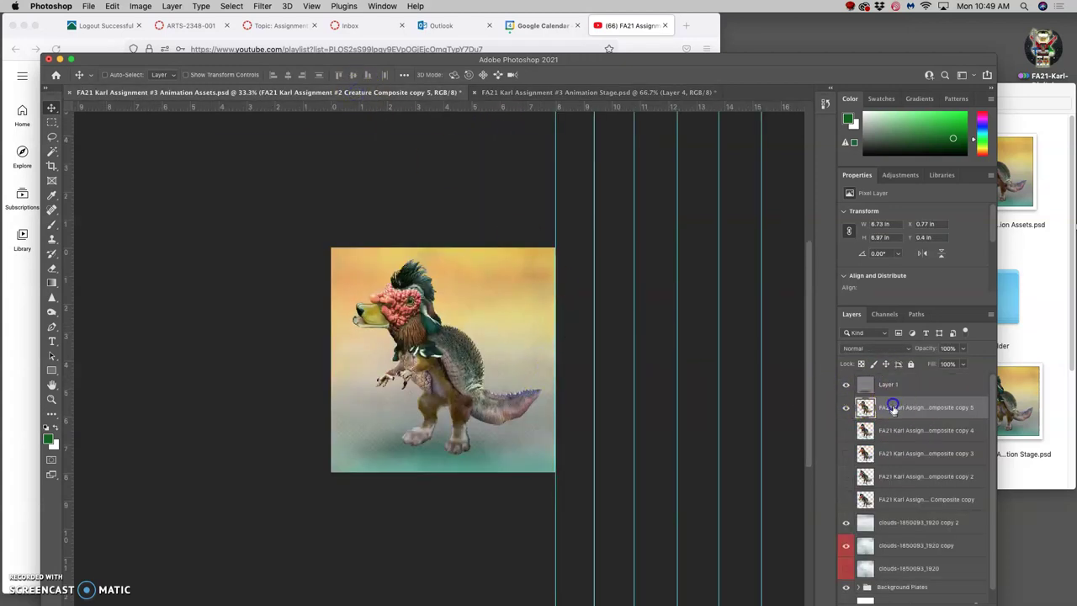
left_click(846, 409)
left_click(847, 431)
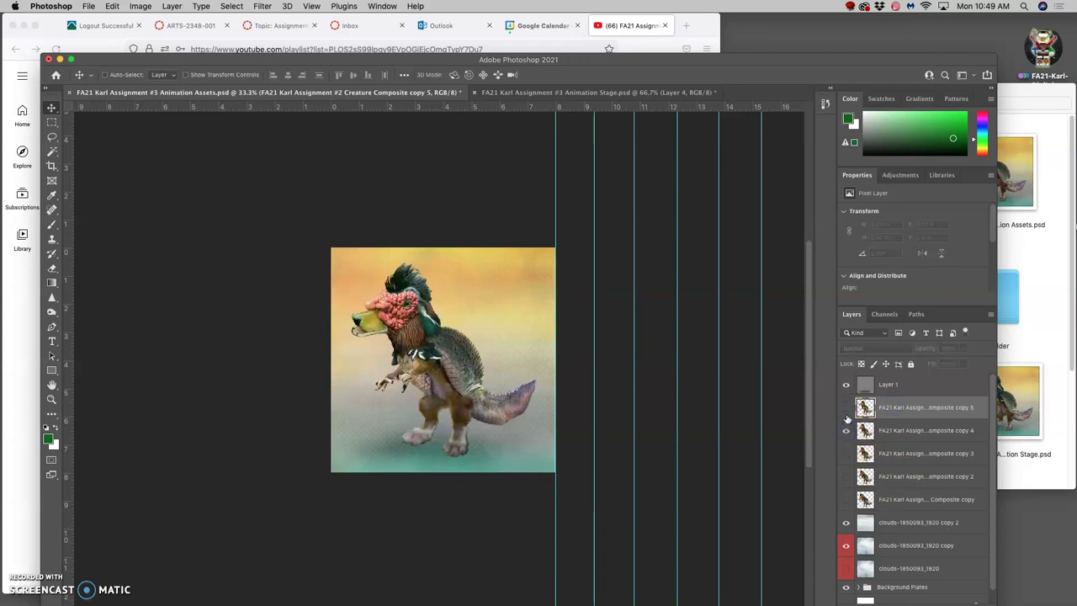
left_click(847, 409)
left_click(615, 95)
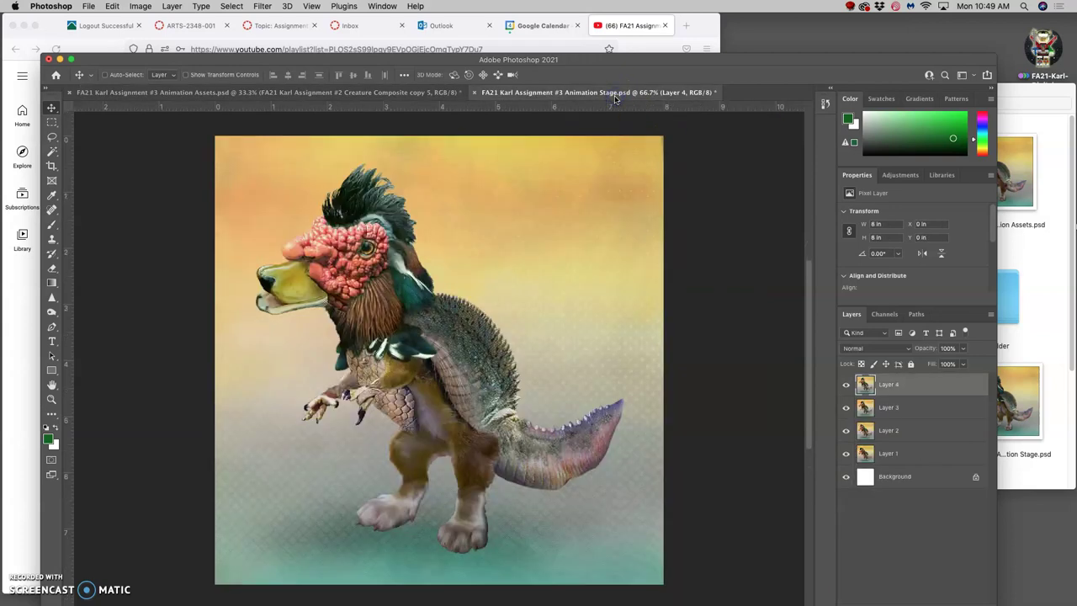
left_click(326, 90)
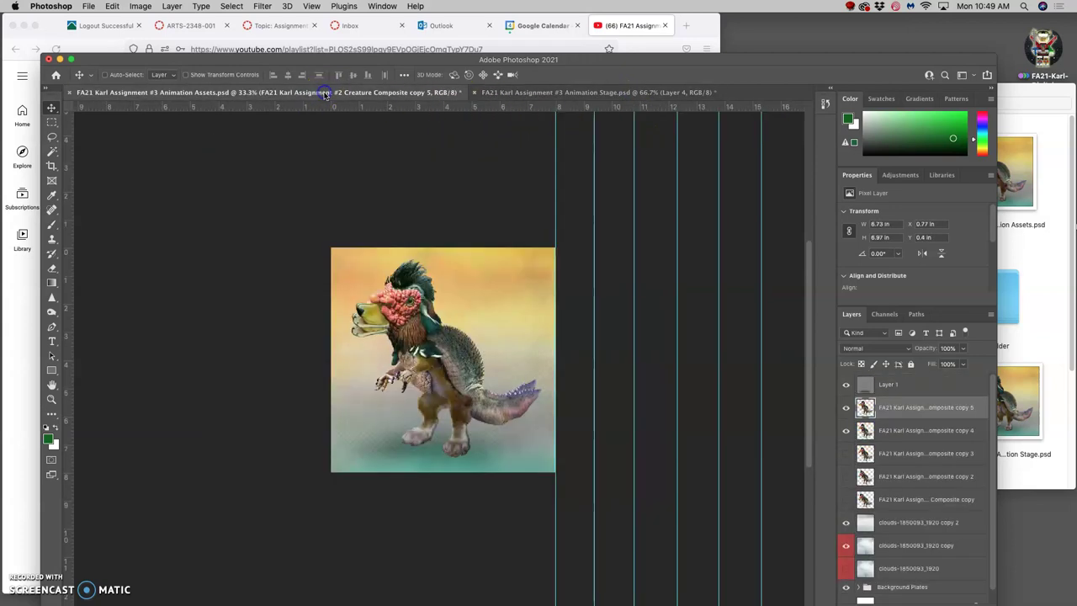
left_click(847, 431)
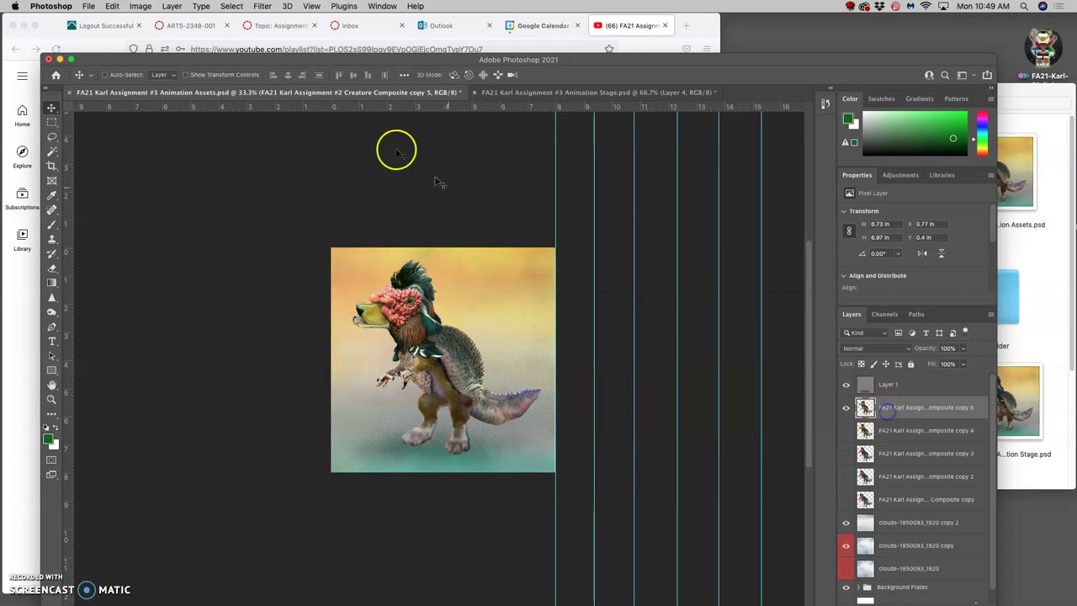
- Preview Hue/Saturation on the creature frame with Hue +15 and Saturation −15
left_click(143, 7)
mouse_move(164, 37)
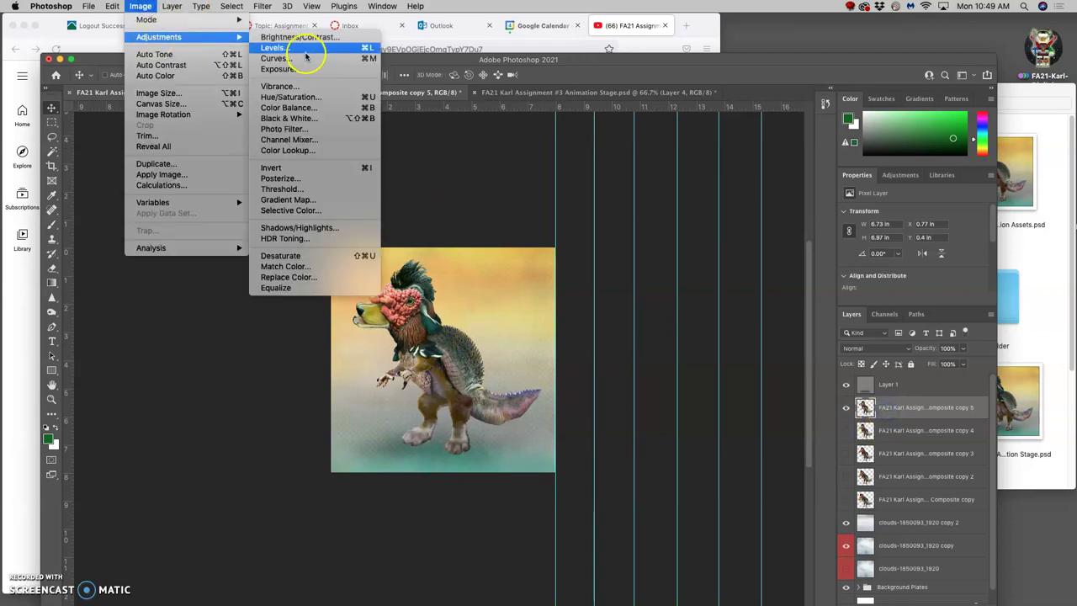
left_click(313, 97)
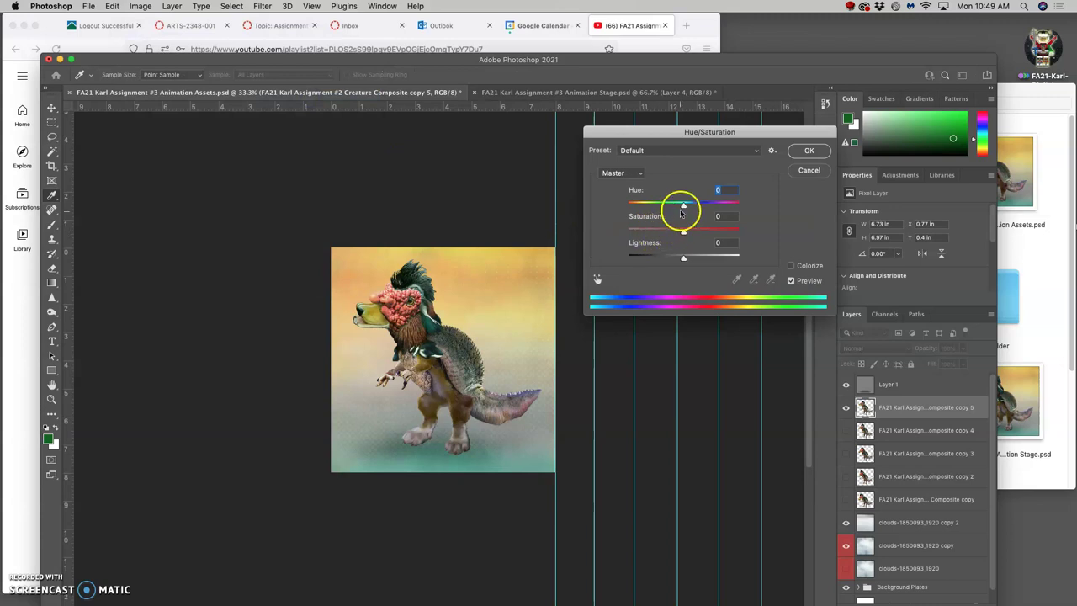
left_click_drag(680, 210, 685, 207)
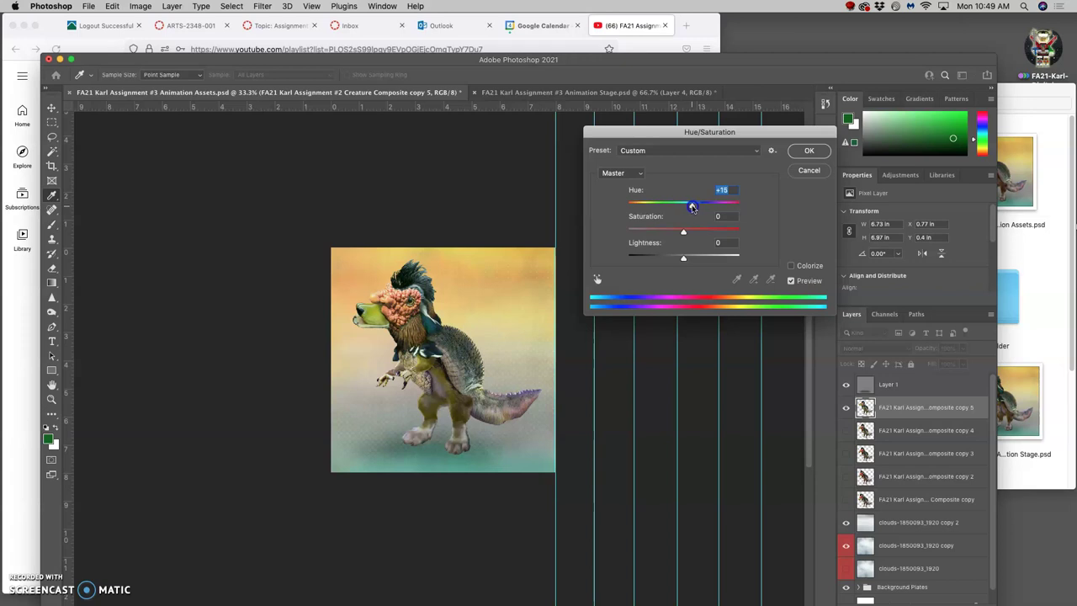
left_click(685, 232)
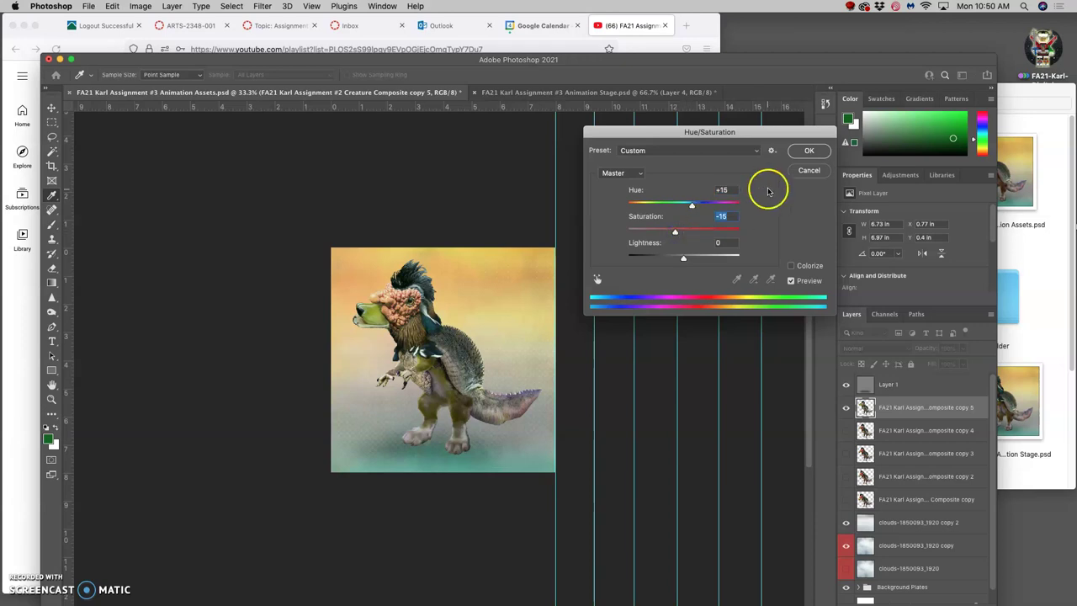
- Apply the Hue/Saturation change, then raise Layer 1's opacity to about 89%
left_click(804, 150)
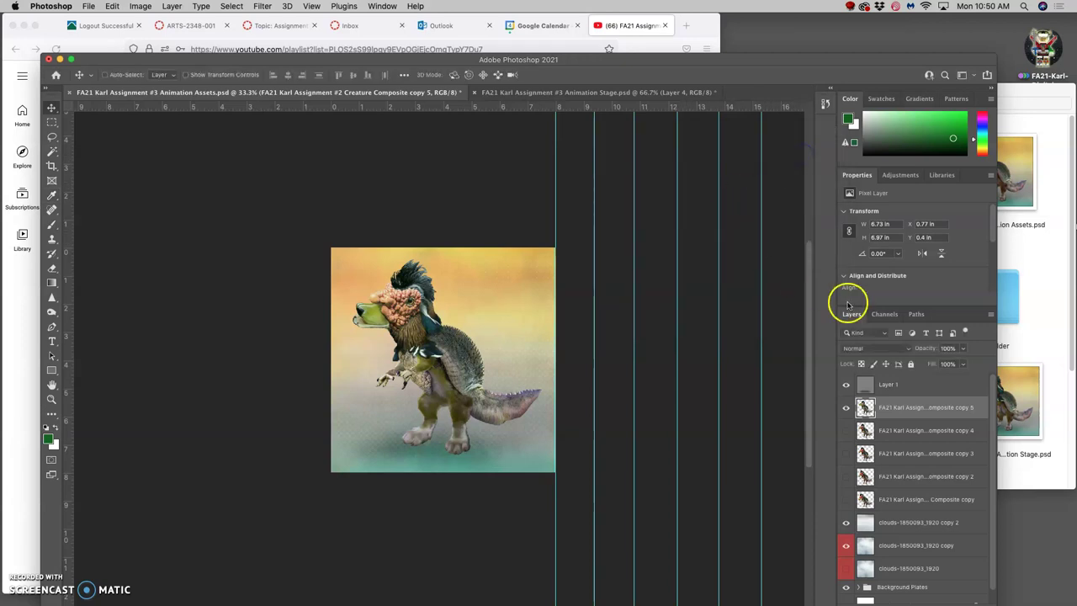
left_click(891, 386)
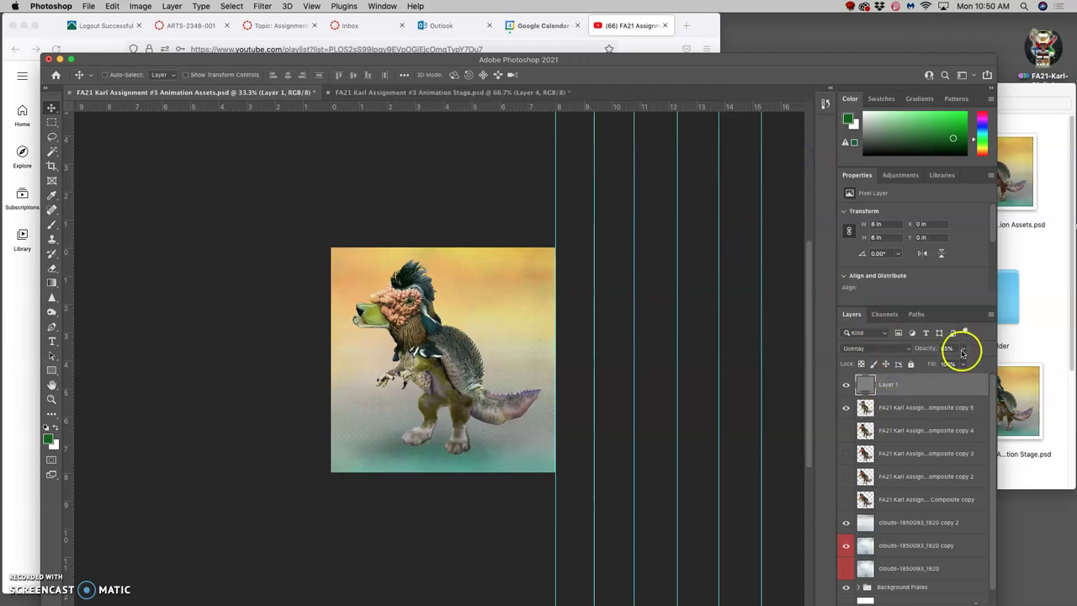
left_click(963, 350)
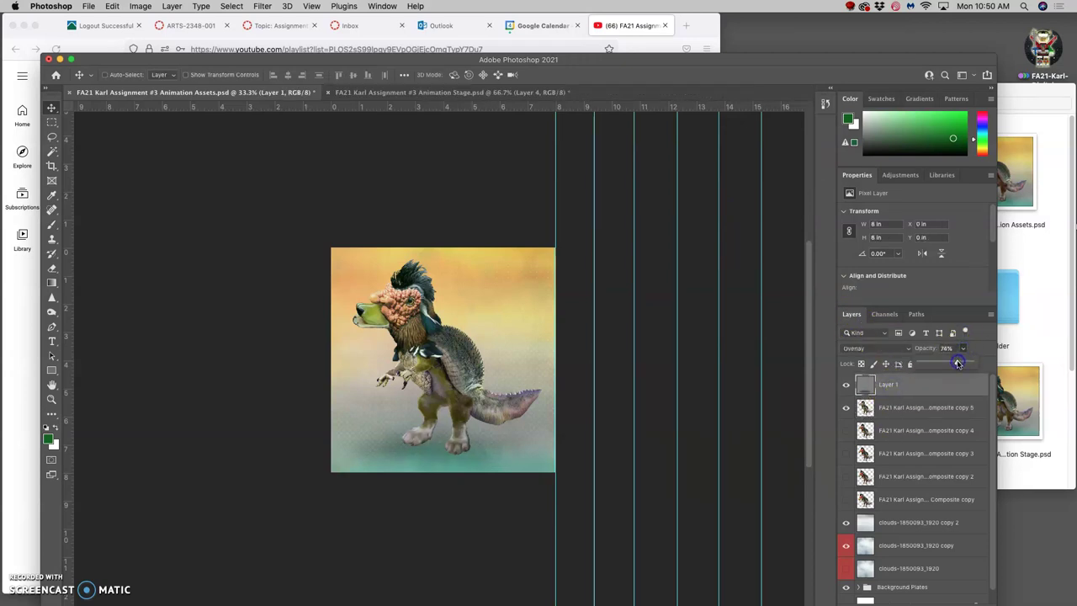
left_click_drag(958, 363, 965, 363)
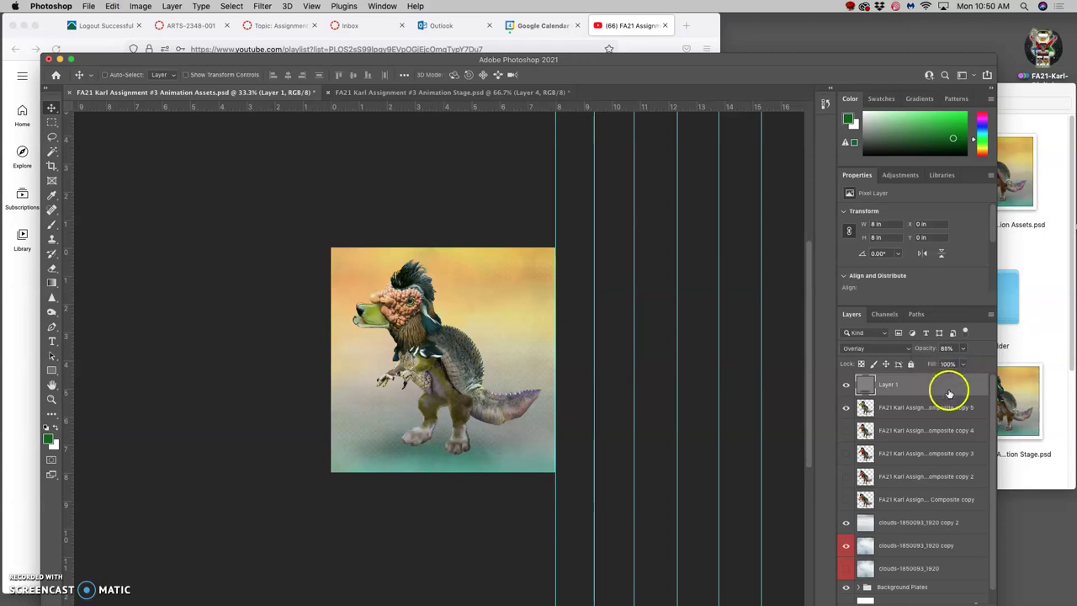
left_click_drag(962, 350, 966, 362)
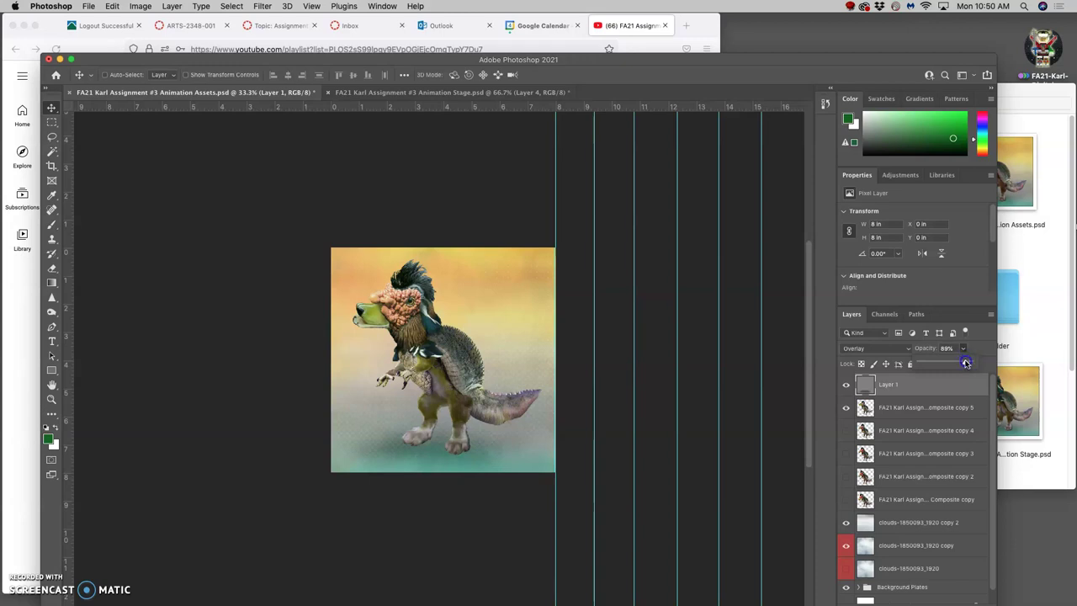
- Transform the clouds-1850093_1920 copy 2 layer, sliding it sideways
left_click(894, 520)
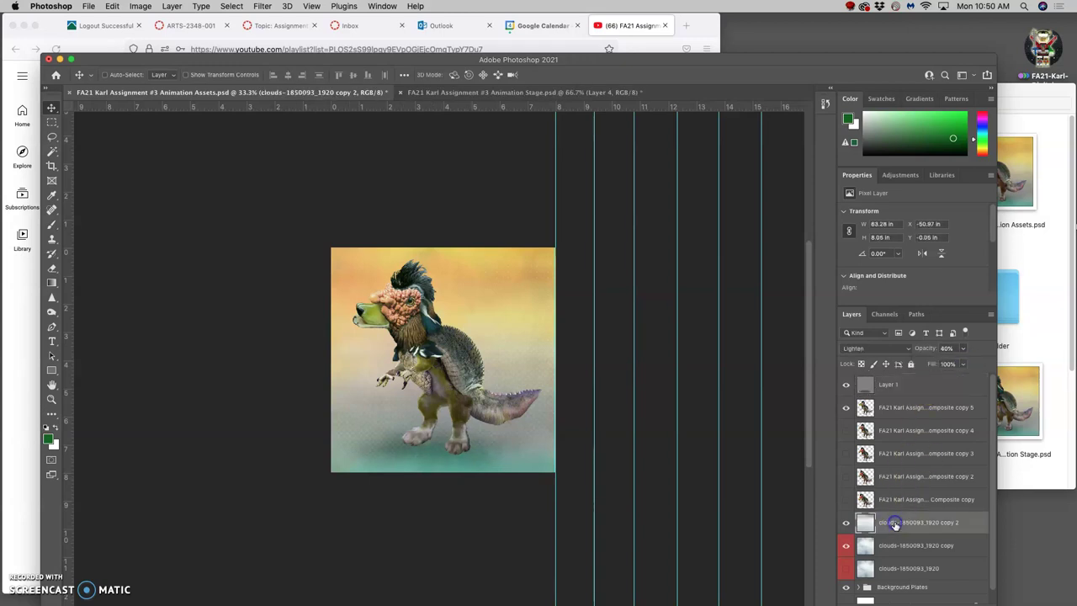
key("super+t")
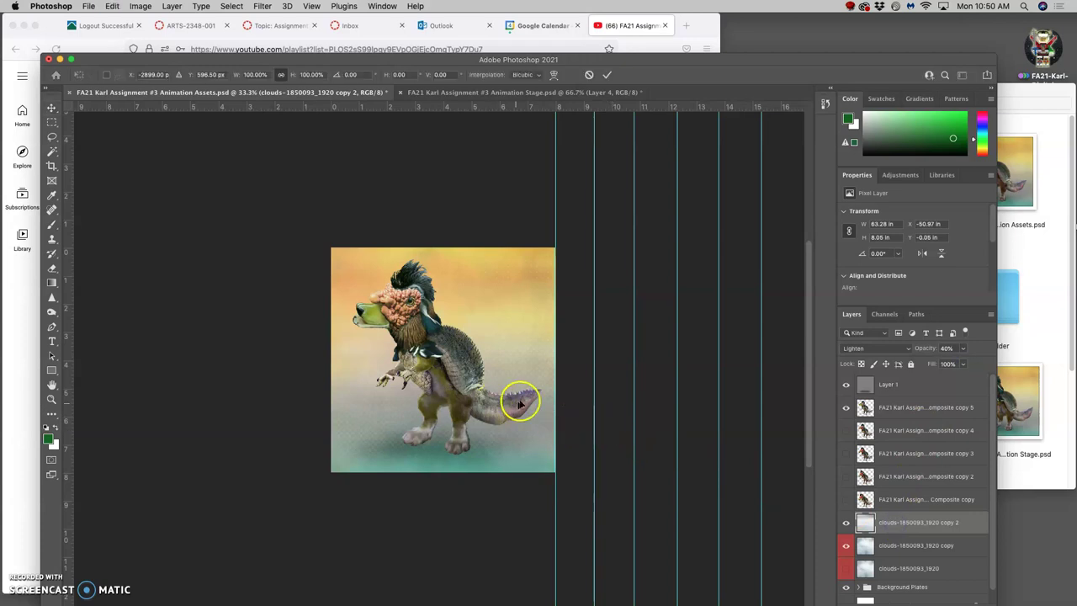
key("Return")
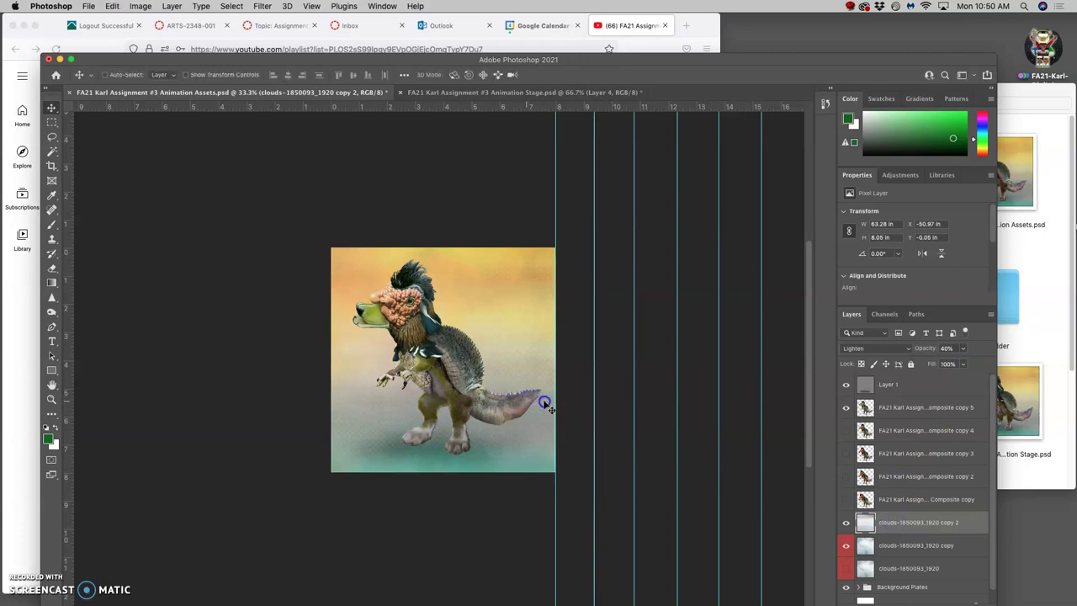
mouse_move(562, 407)
left_mouse_down()
mouse_move(525, 396)
mouse_move(567, 367)
mouse_move(543, 399)
left_mouse_up()
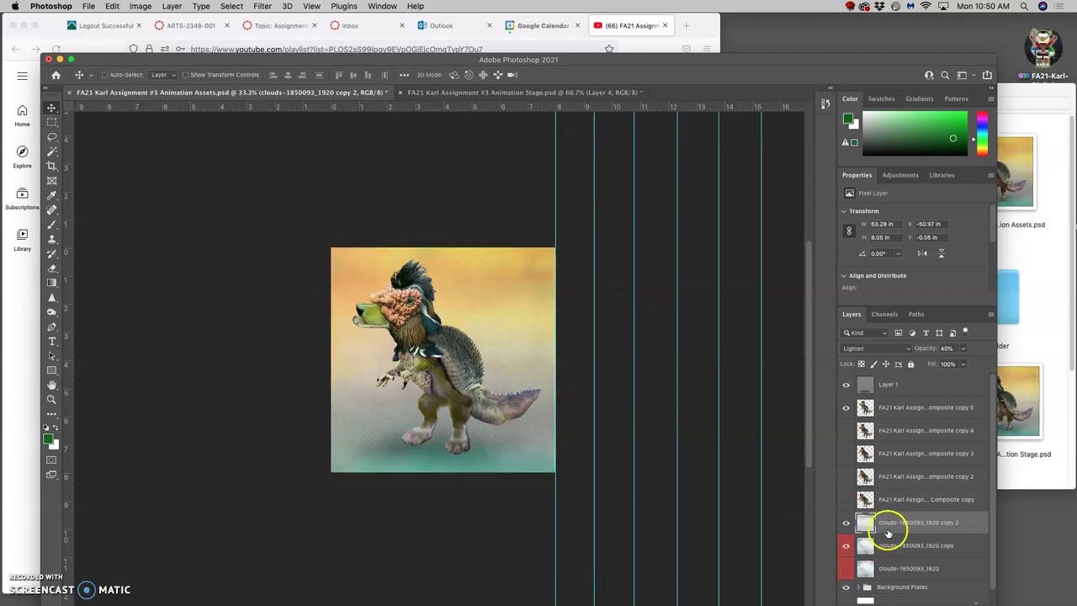
key("super+t")
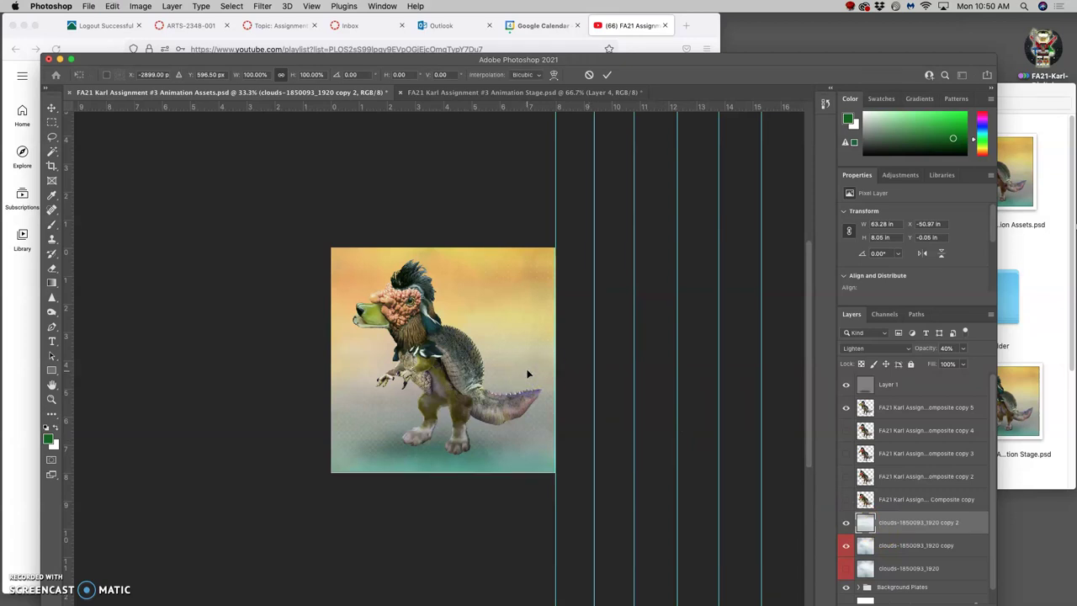
left_click_drag(542, 339, 574, 341)
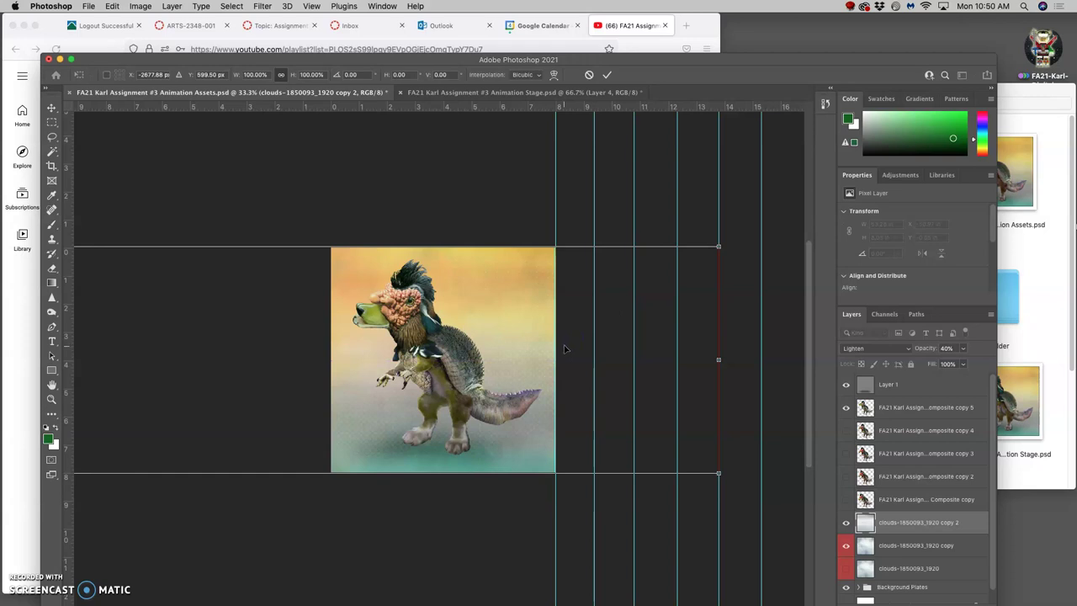
key("Return")
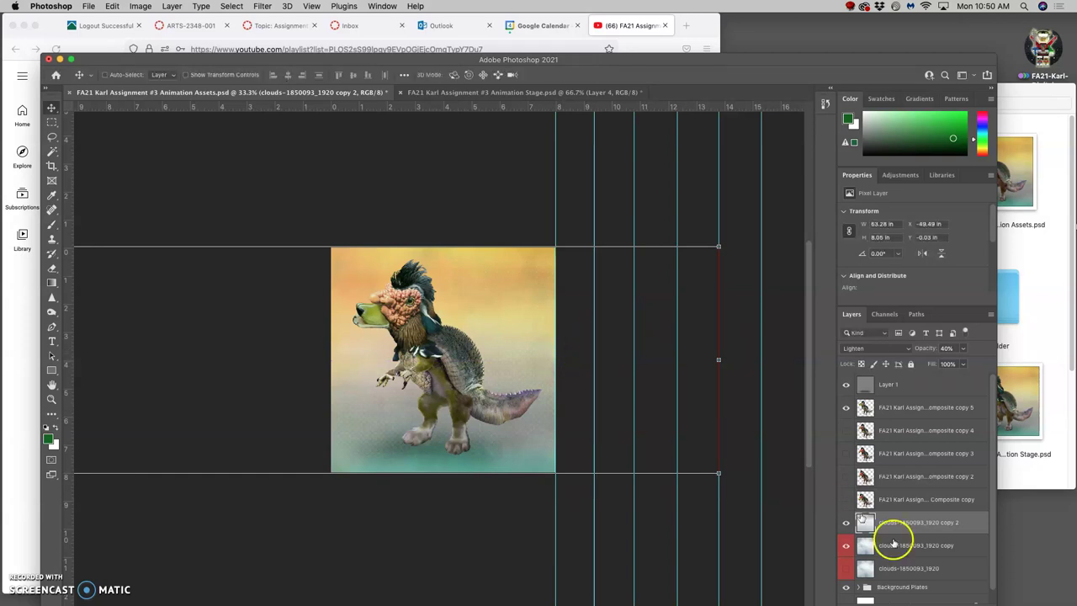
- Set the clouds-1850093_1920 copy layer to 20% opacity and toggle it to compare
left_click(895, 546)
left_click(963, 349)
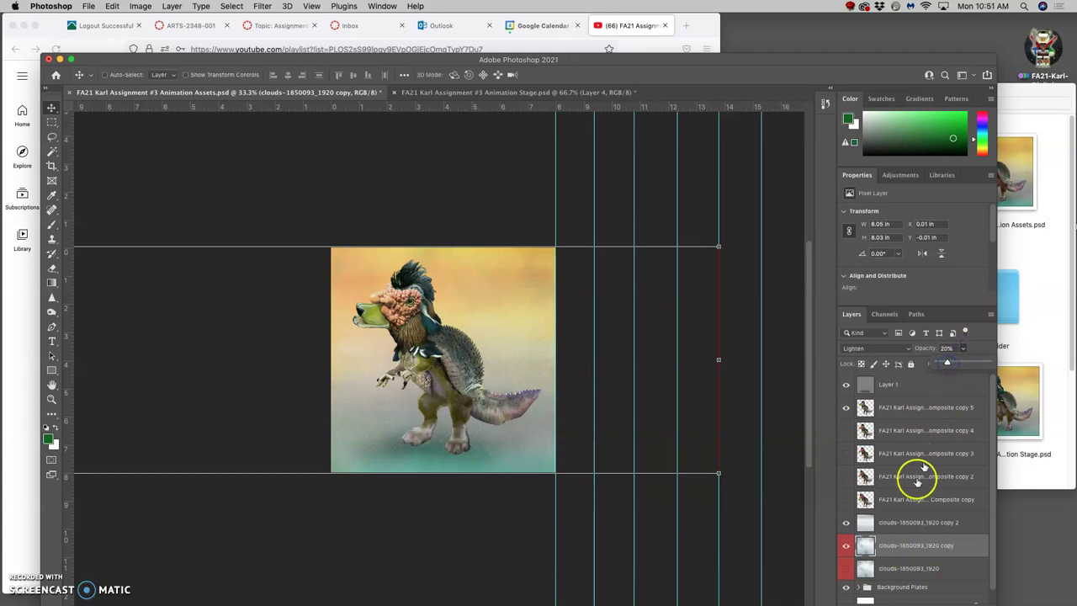
left_click(847, 546)
left_click(847, 545)
left_click(847, 545)
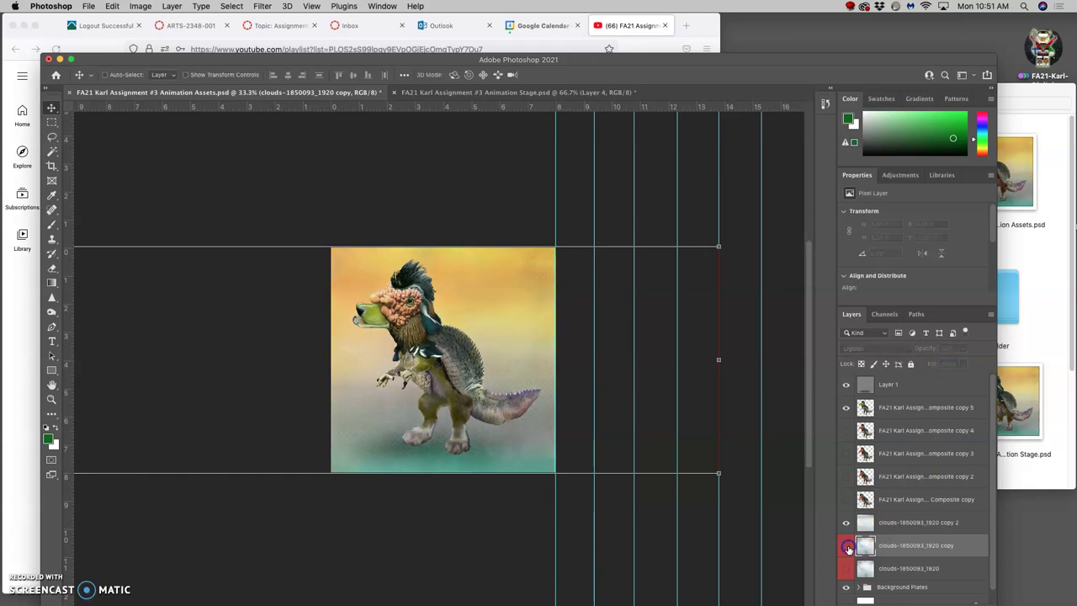
left_click(847, 545)
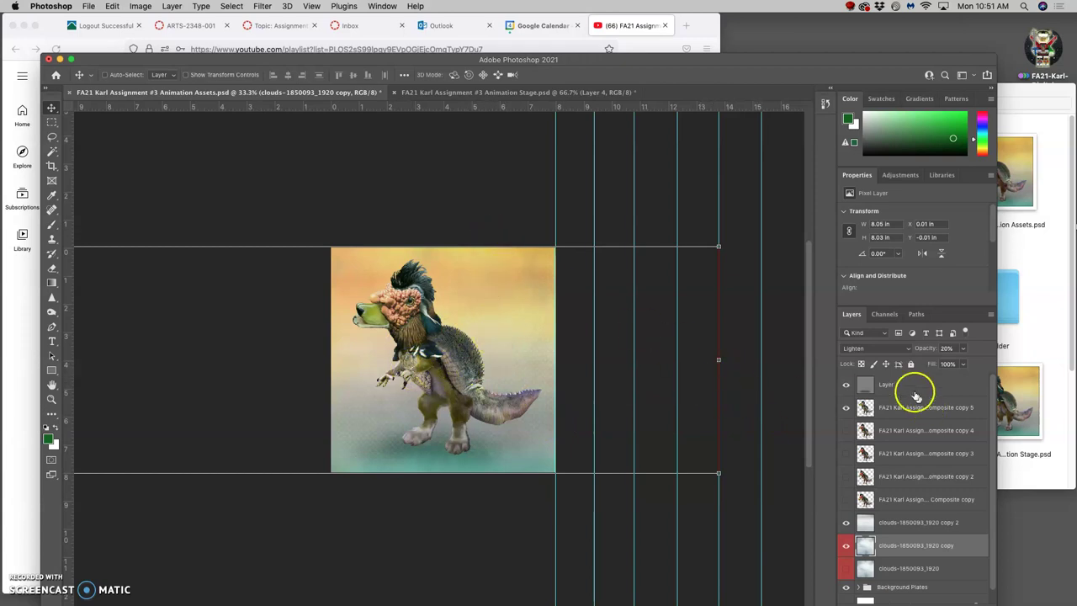
- Merge the visible layers into a new layer, select all and copy the creature frame
left_click(912, 387)
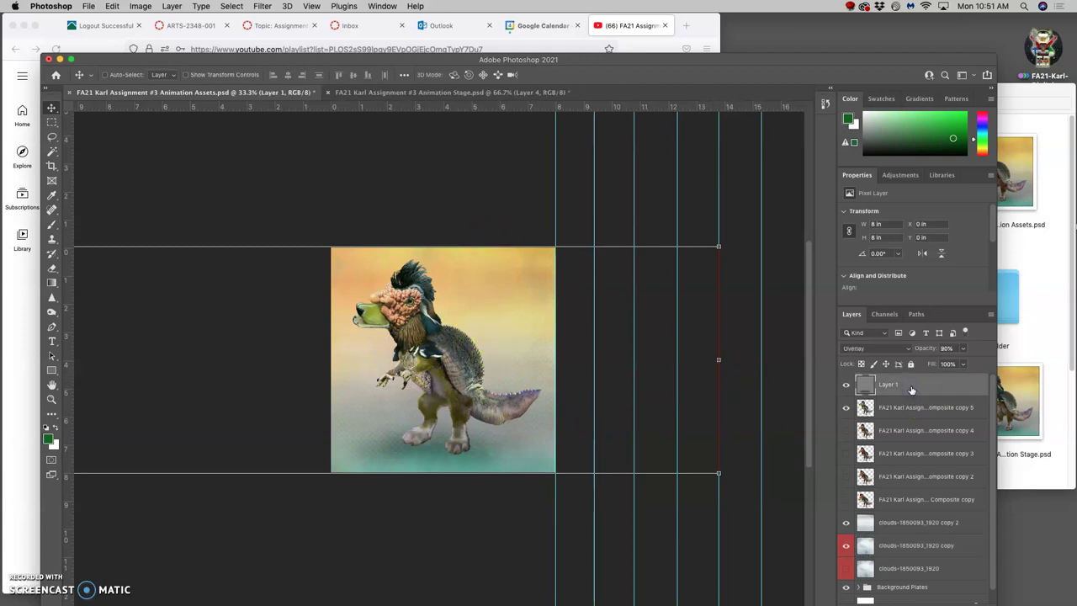
left_click(171, 6)
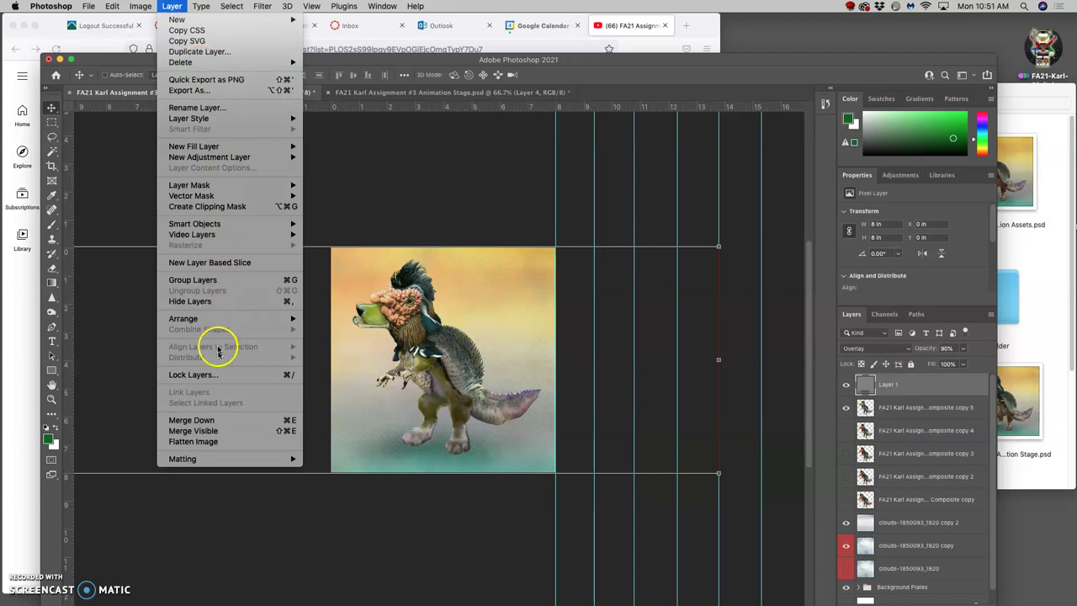
left_click(220, 431)
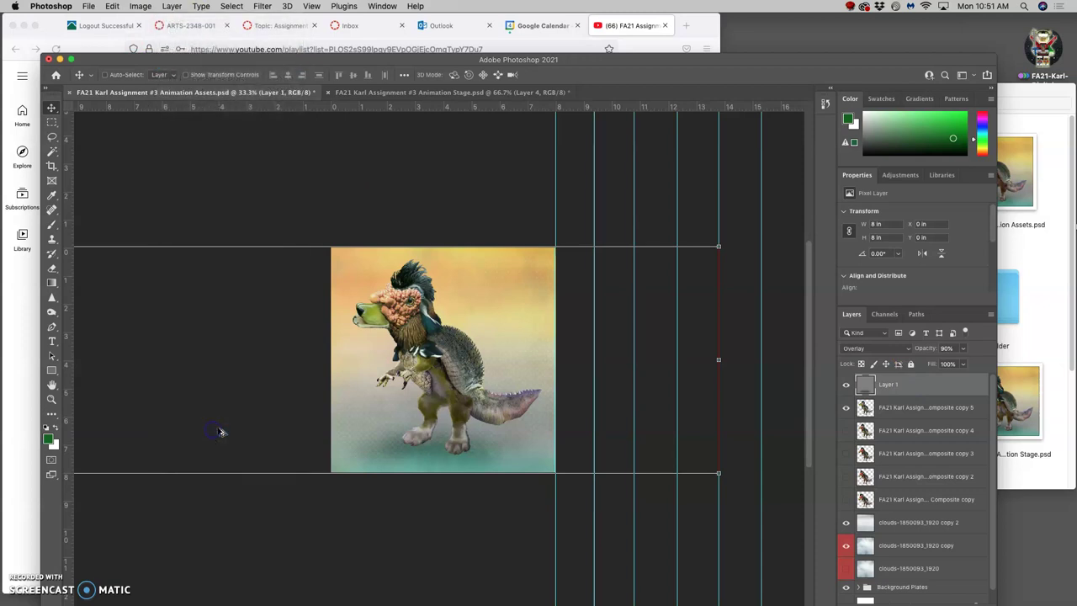
left_click(231, 6)
left_click(235, 22)
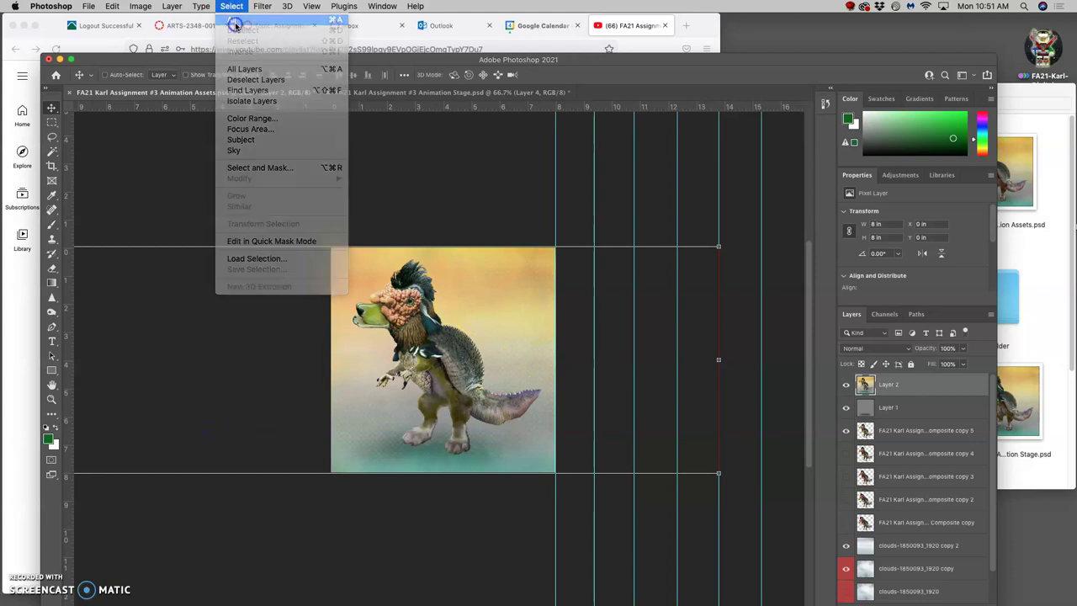
left_click(113, 6)
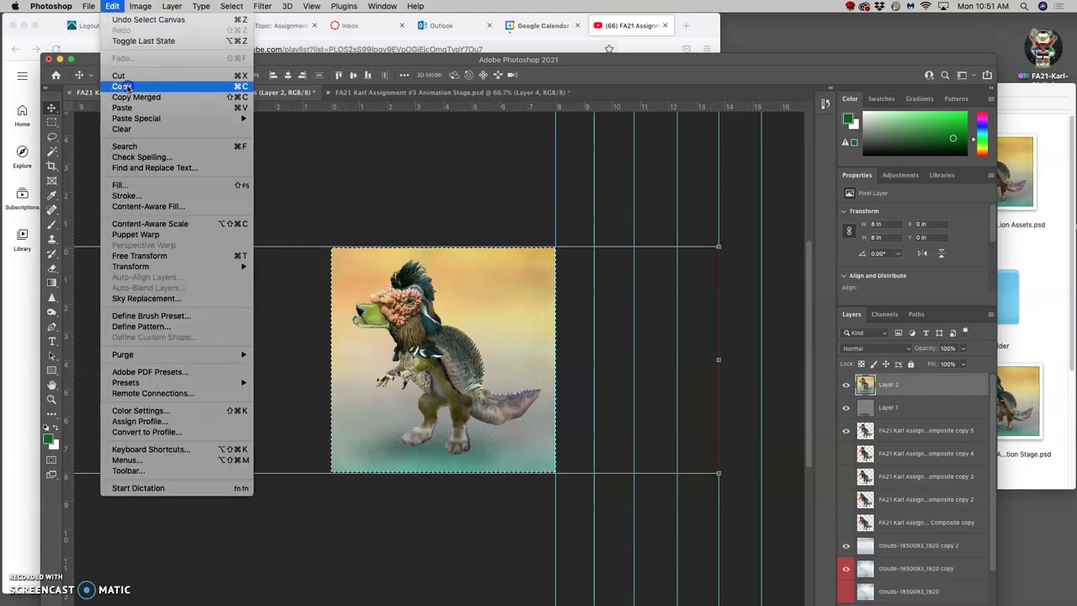
left_click(126, 87)
- Paste the frame into Animation Stage as Layer 5 and toggle it to compare
left_click(455, 91)
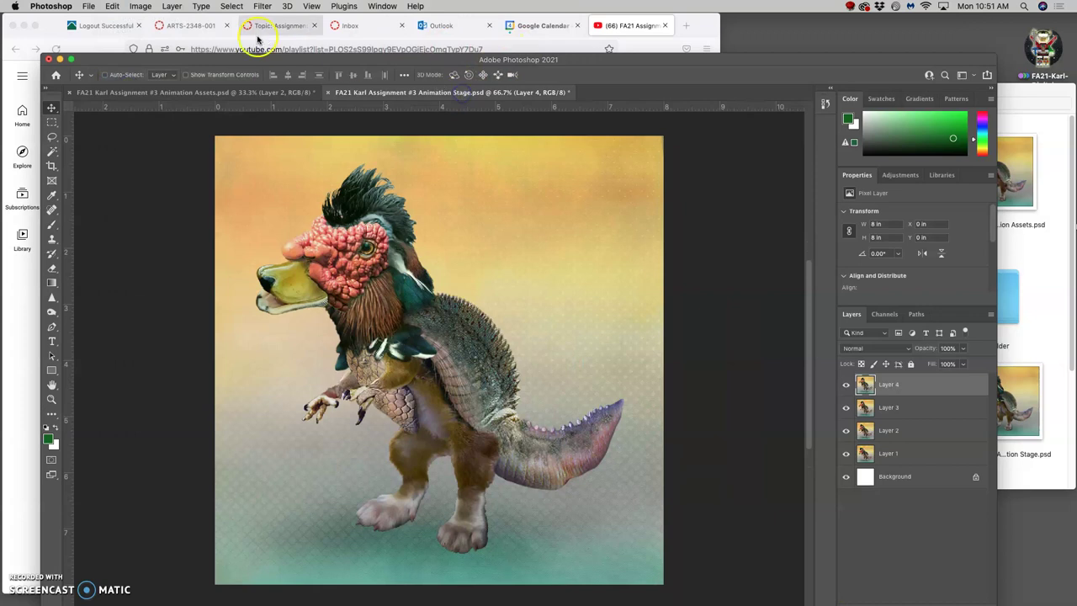
left_click(121, 8)
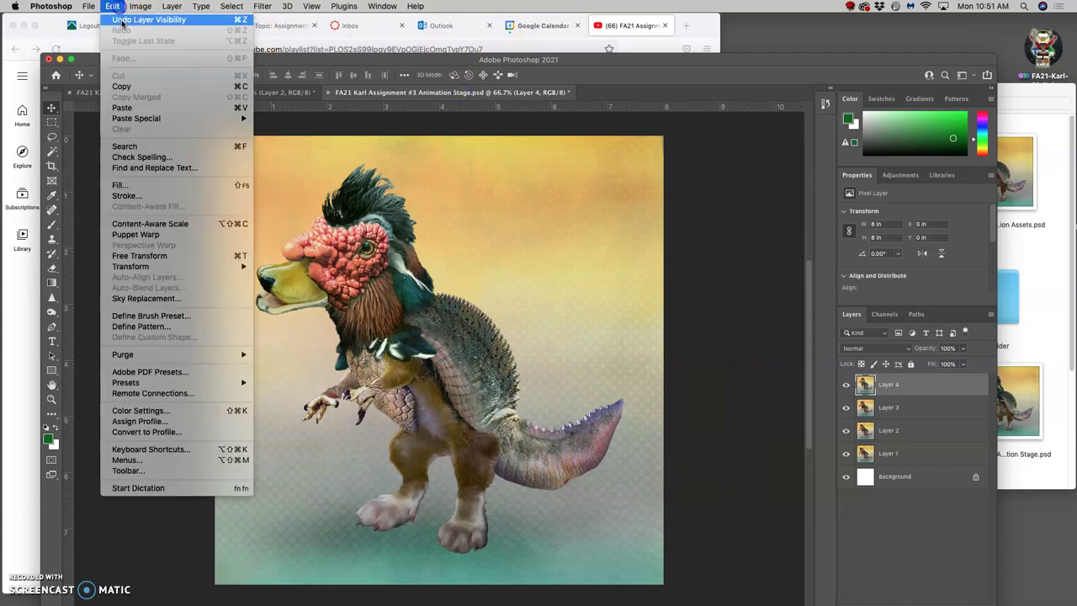
left_click(142, 108)
left_click(847, 385)
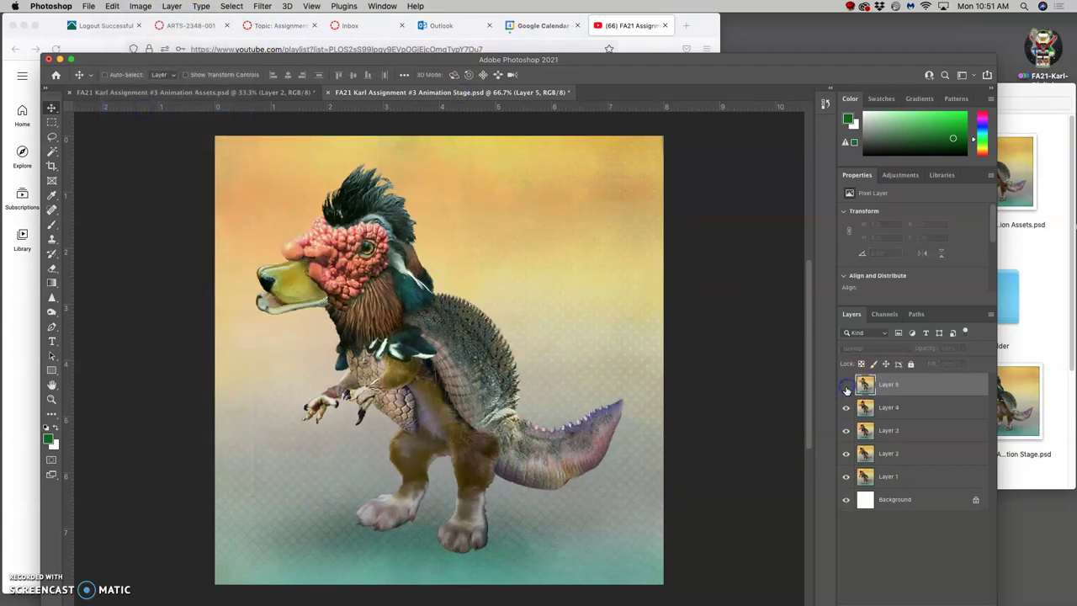
left_click(847, 385)
left_click(847, 386)
left_click(846, 385)
left_click(846, 386)
- Hide Layers 4 through 1 to view each frame, then turn all five layers back on
left_click(847, 407)
left_click(846, 430)
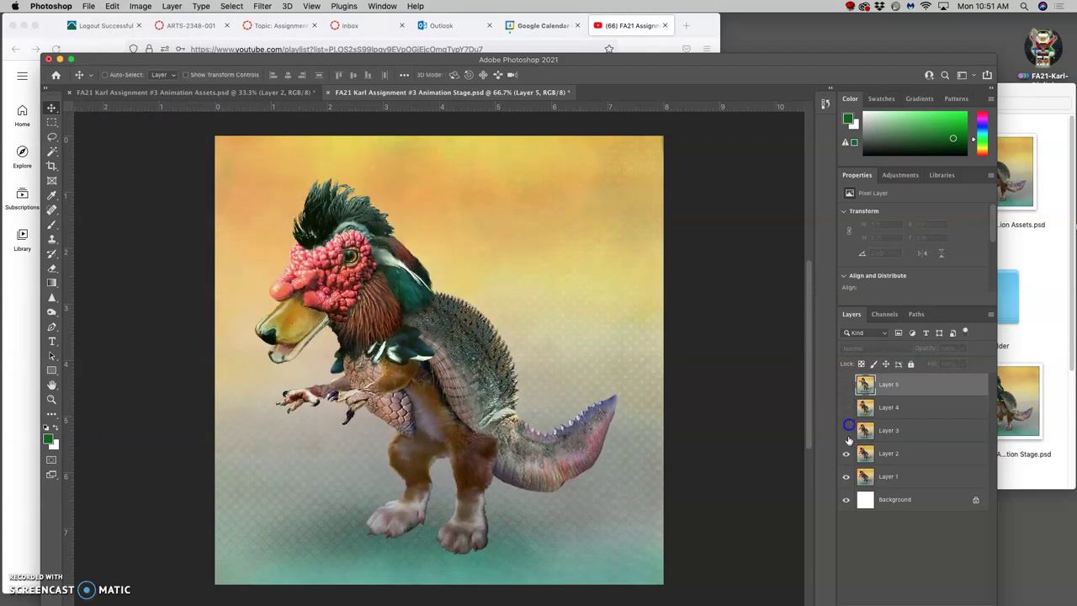
left_click(847, 454)
left_click(846, 477)
left_click(847, 477)
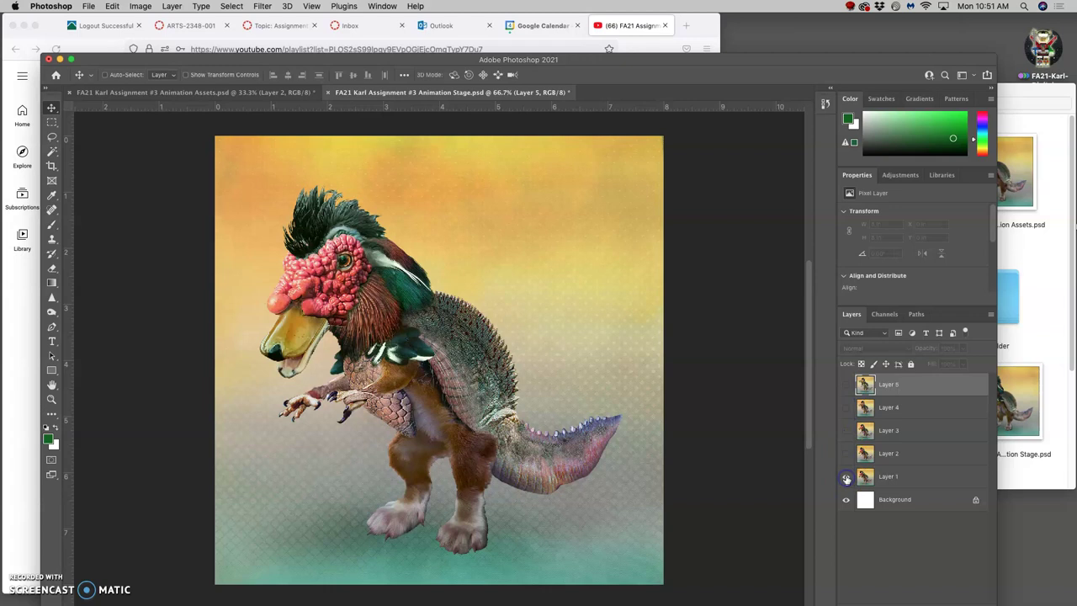
left_click(847, 453)
left_click(847, 430)
left_click(847, 408)
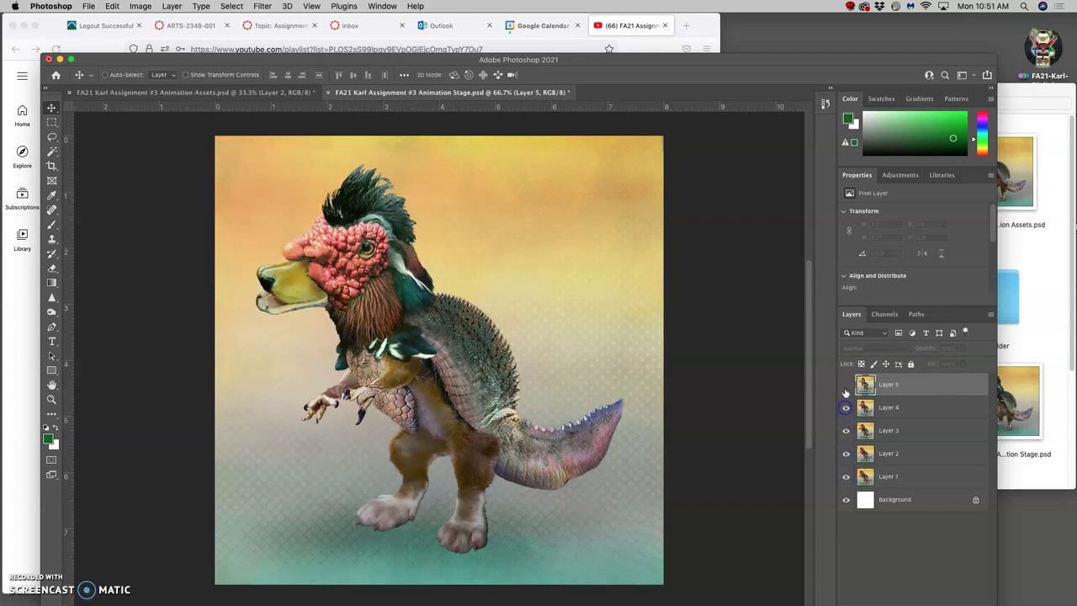
left_click(847, 385)
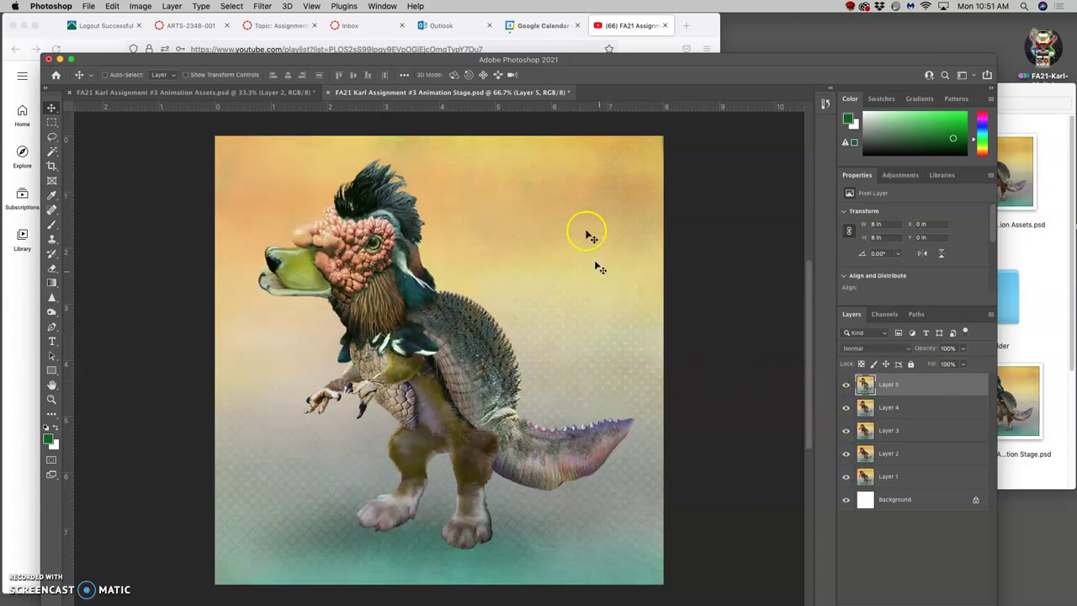
- Review the instructor's storyboard on the Canvas discussion page
left_click(704, 28)
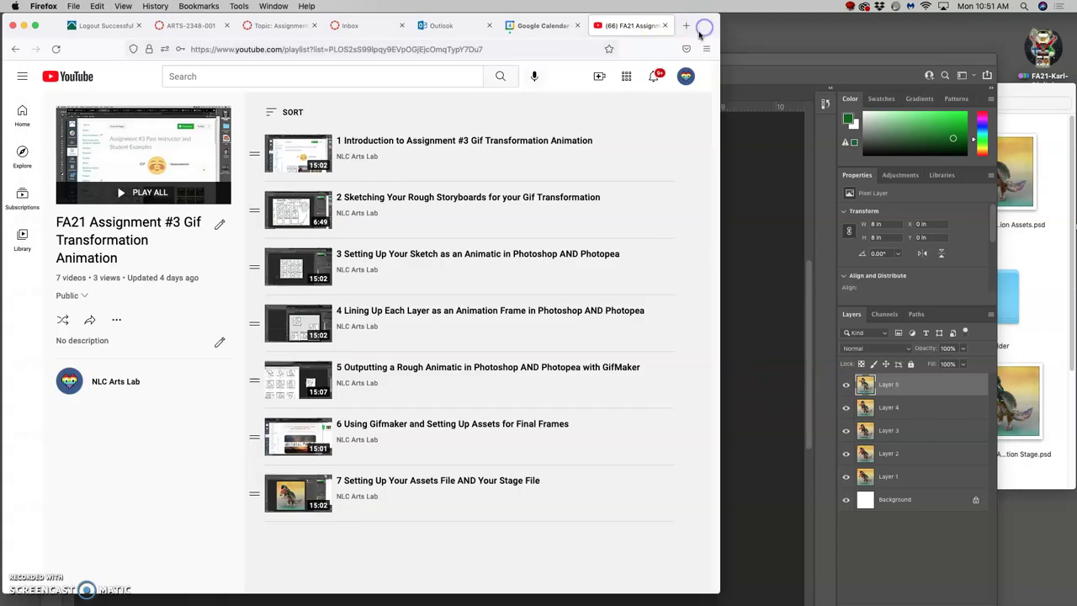
left_click(280, 27)
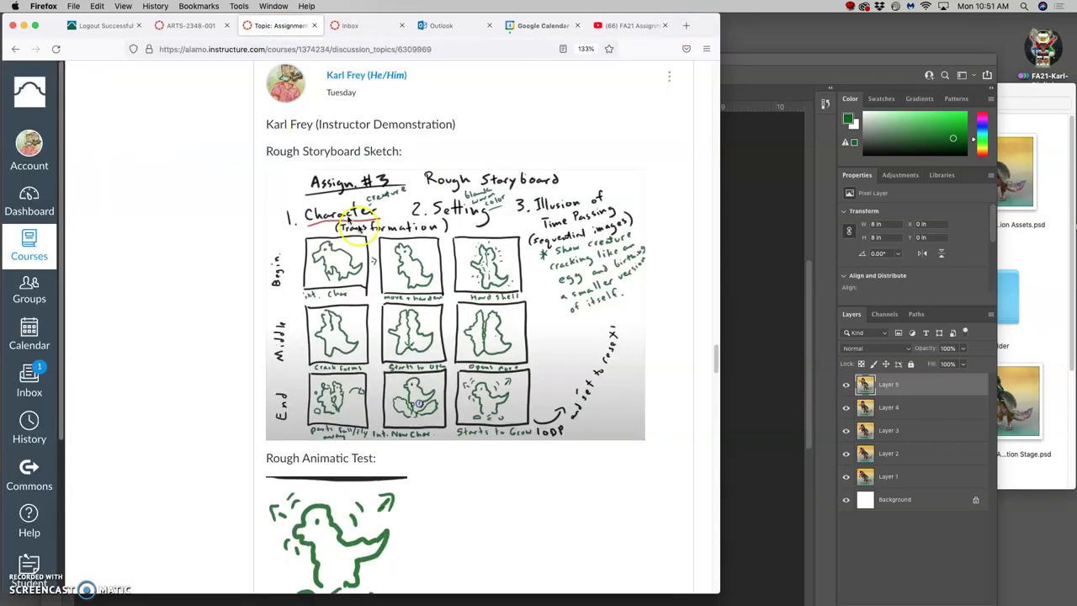
left_click(737, 278)
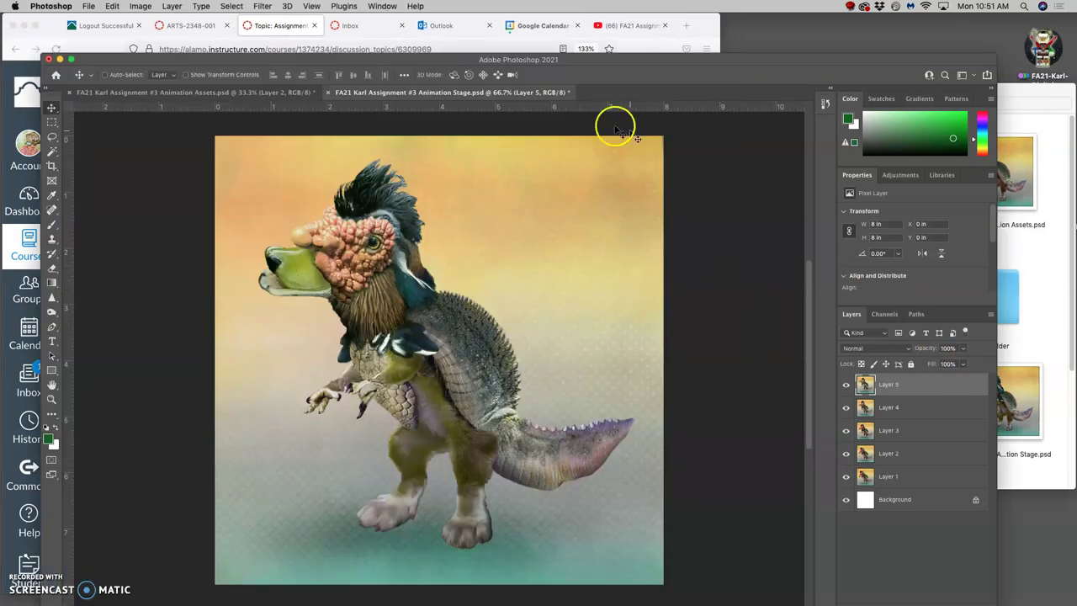
- In Animation Assets, deselect the canvas and make Layer 2 active
left_click(233, 92)
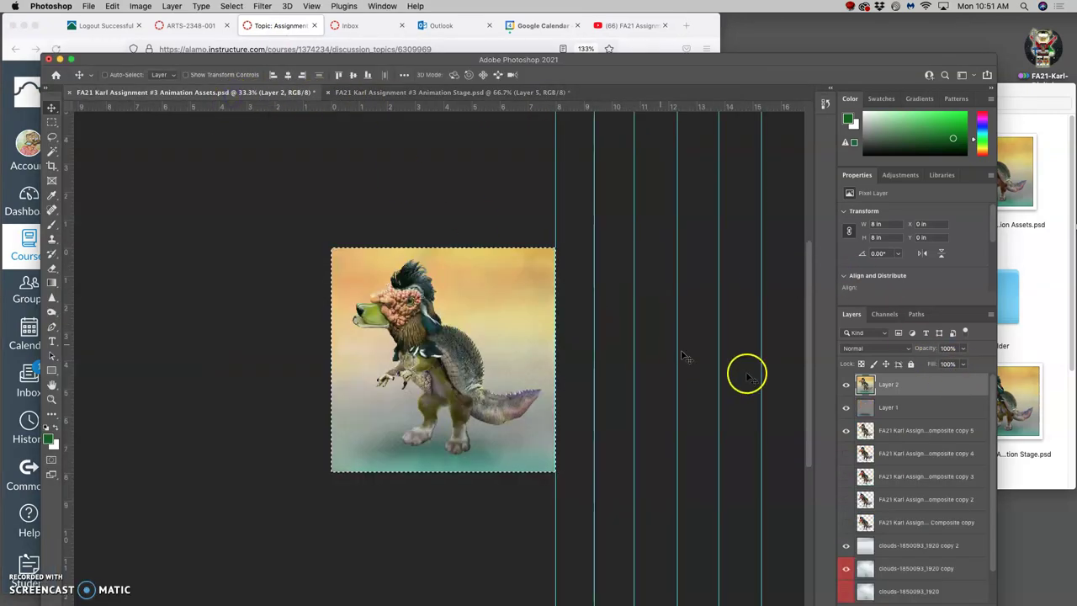
left_click(895, 389)
key("super+d")
left_click(896, 389, "super")
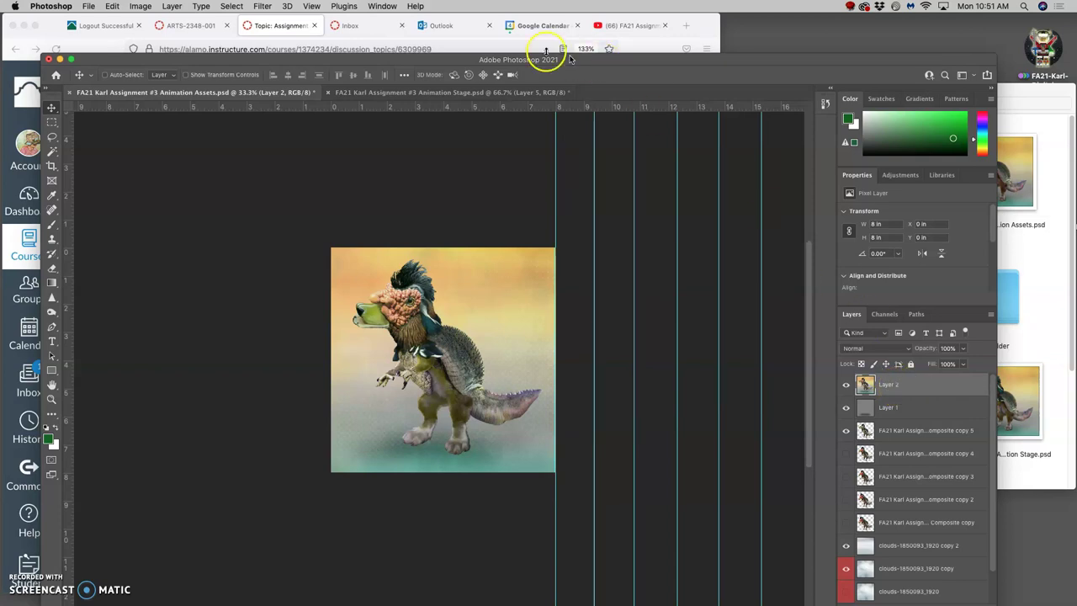
- Scroll the Canvas discussion down to the rough animatic test, then return to Photoshop
left_click(276, 27)
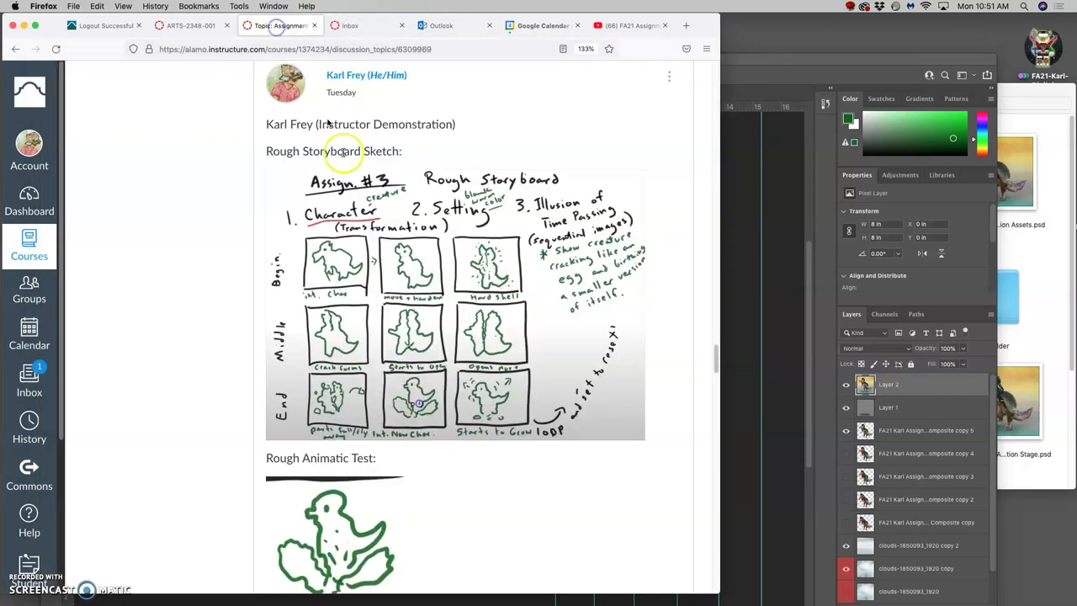
scroll(343, 415, "down", 5)
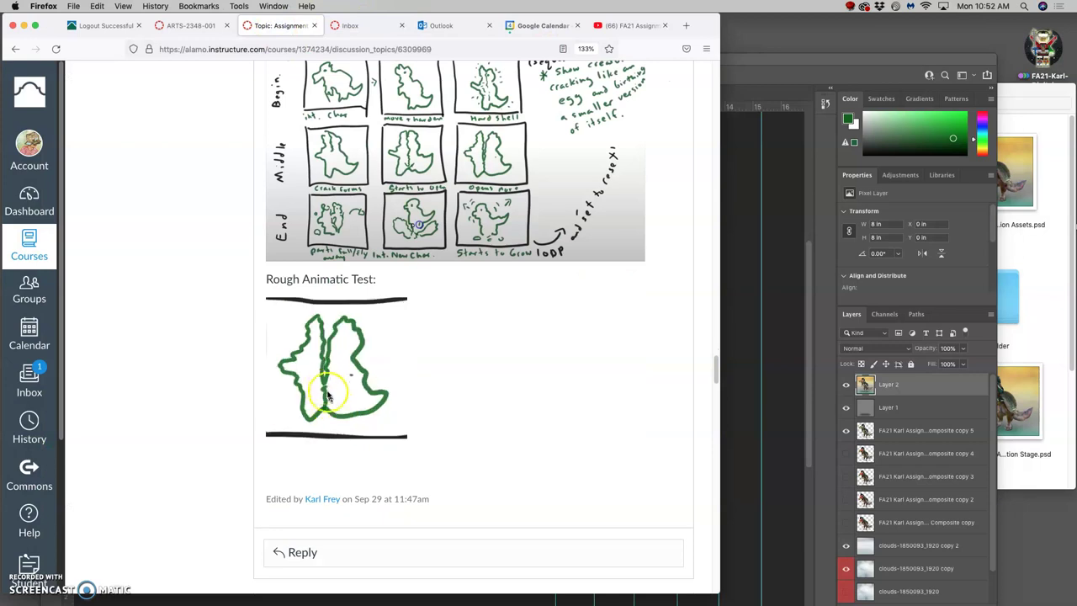
left_click(764, 318)
- Delete Layer 2, check Layer 1's opacity, and select Creature Composite copy 5
left_click_drag(866, 390, 896, 386)
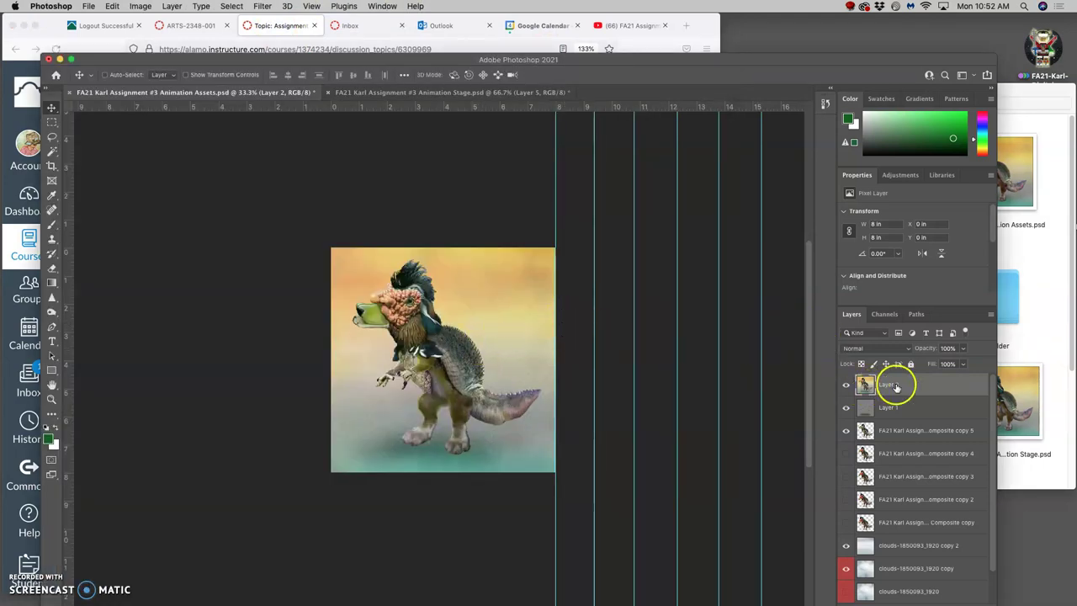
key("BackSpace")
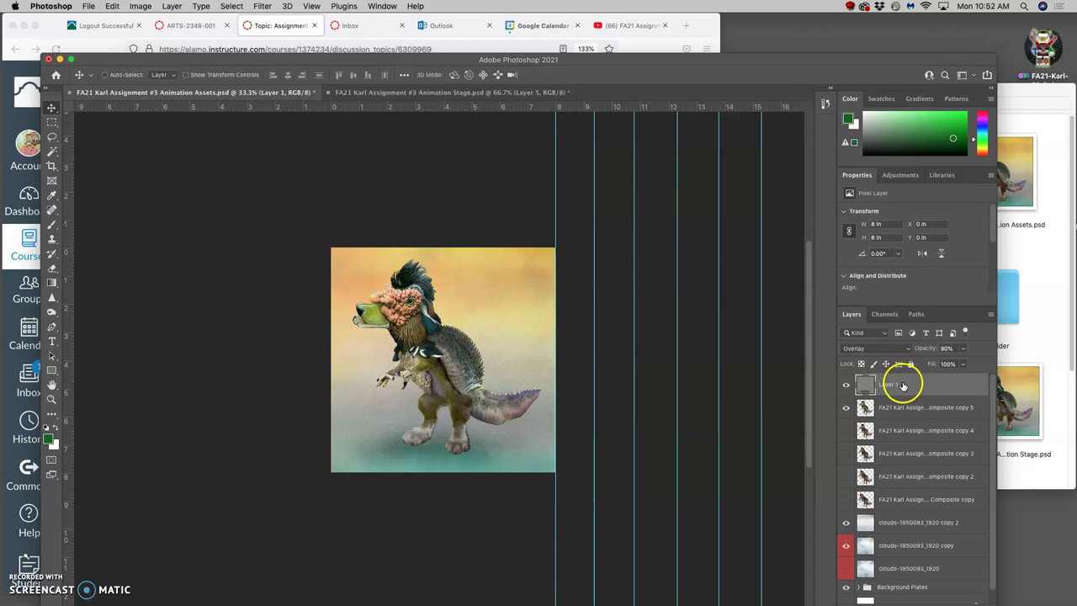
left_click(906, 408)
left_click(901, 384)
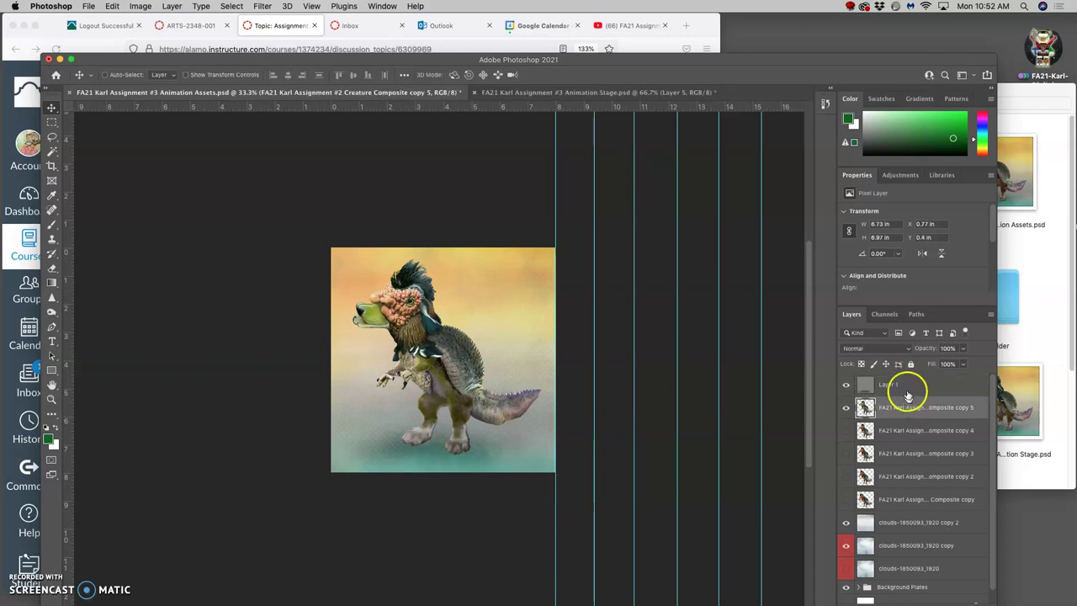
left_click(964, 349)
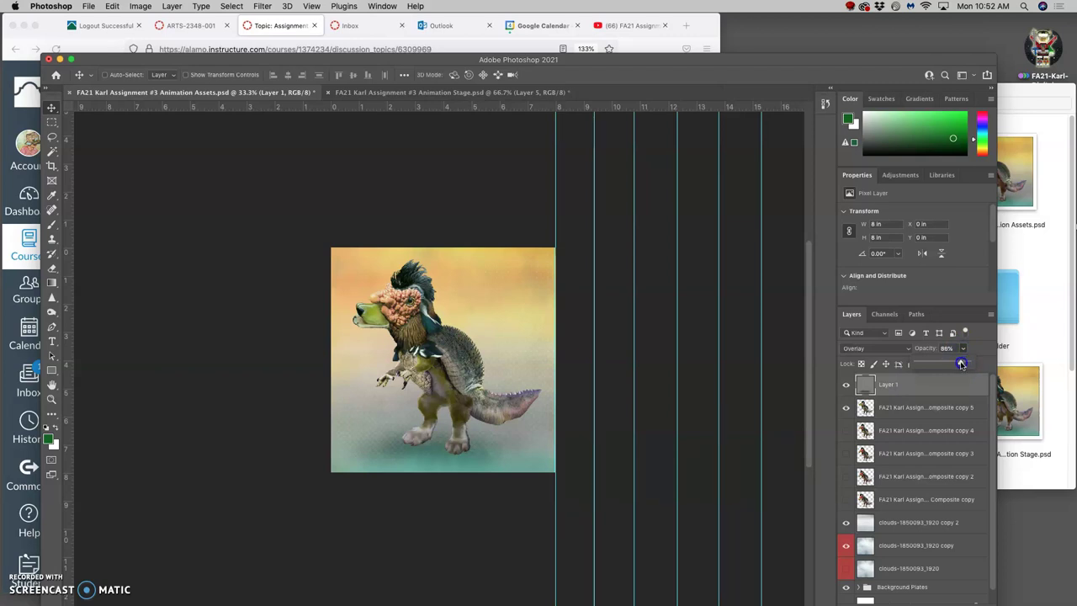
left_click(909, 410)
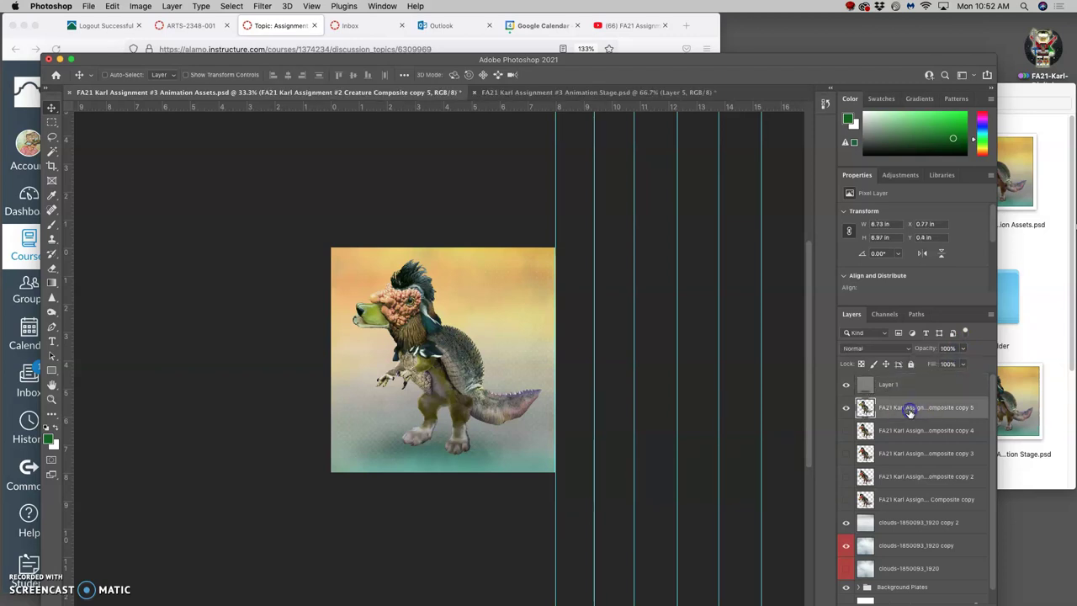
- Duplicate Composite copy 5 as copy 6 and hide the original
key("super+j")
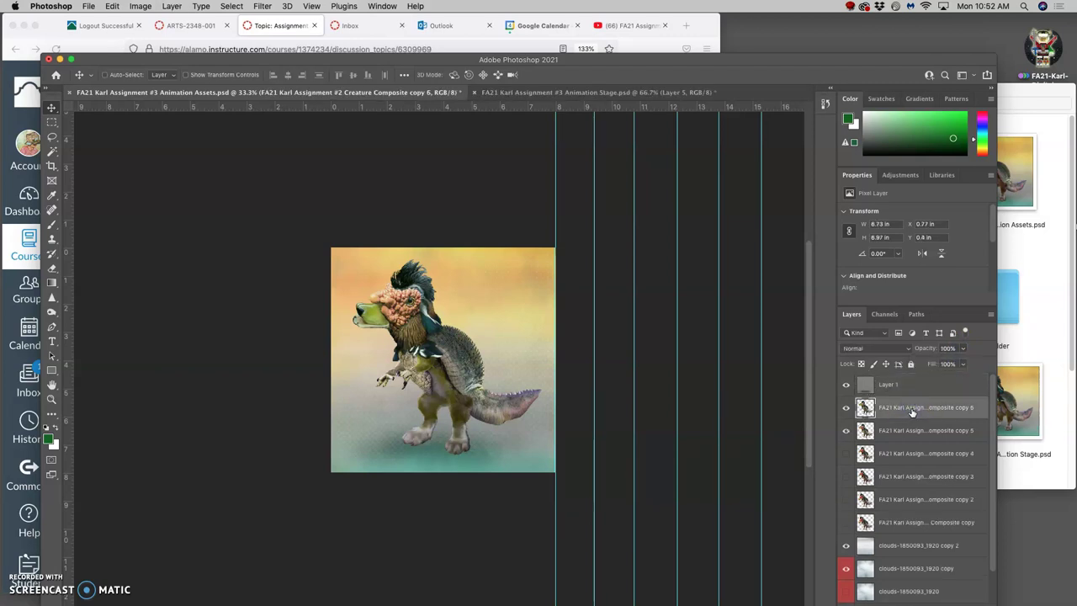
left_click(847, 430)
left_click(902, 413)
left_click(628, 294)
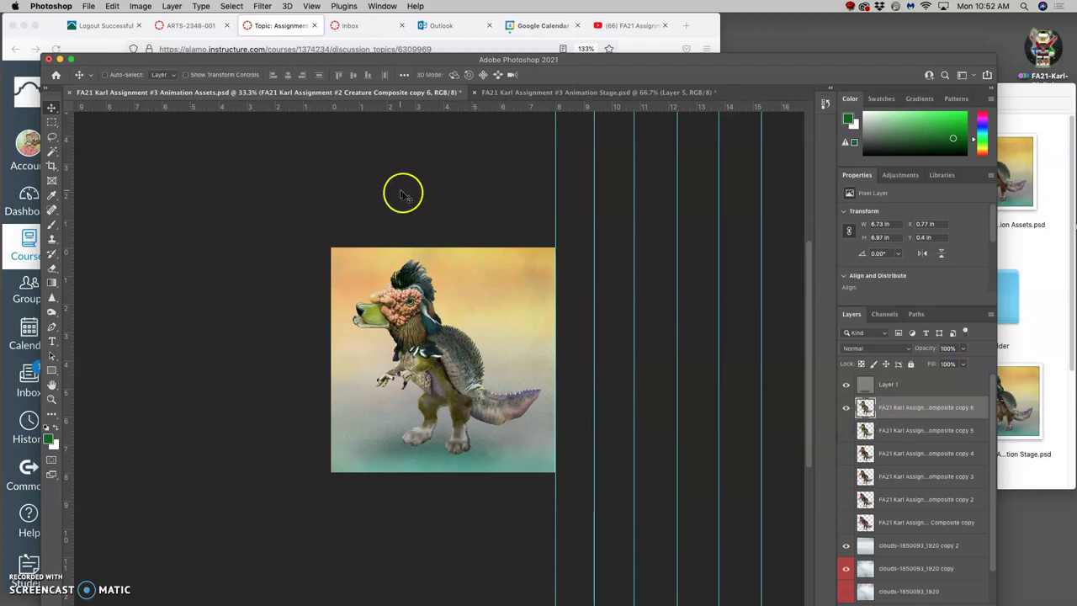
- Puppet Warp copy 6, pinning the beak, neck, body, arm, leg, tail, tail tip and foot
left_click(122, 8)
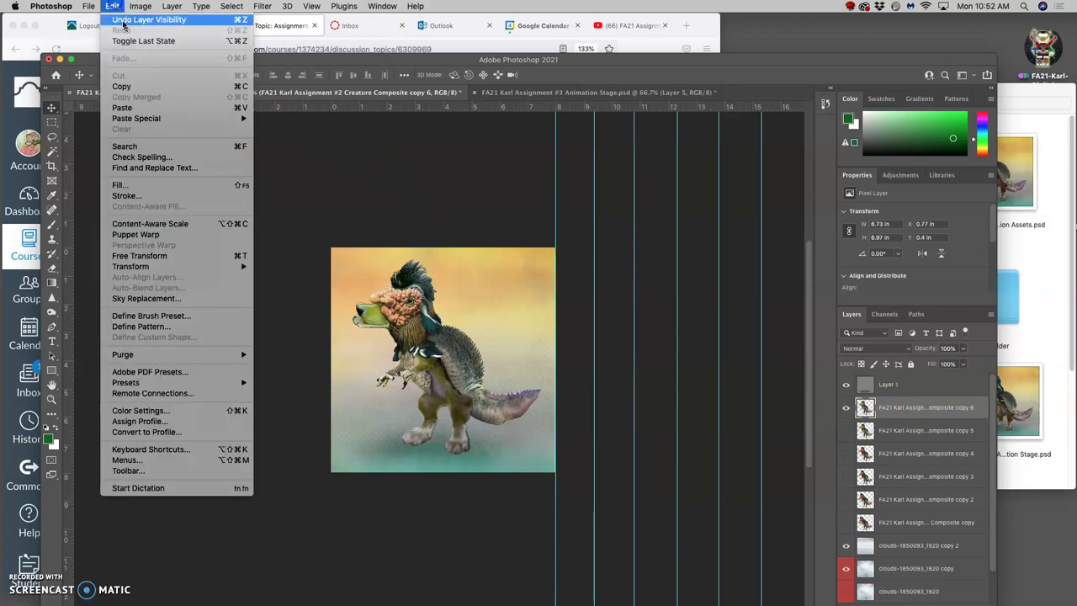
left_click(166, 235)
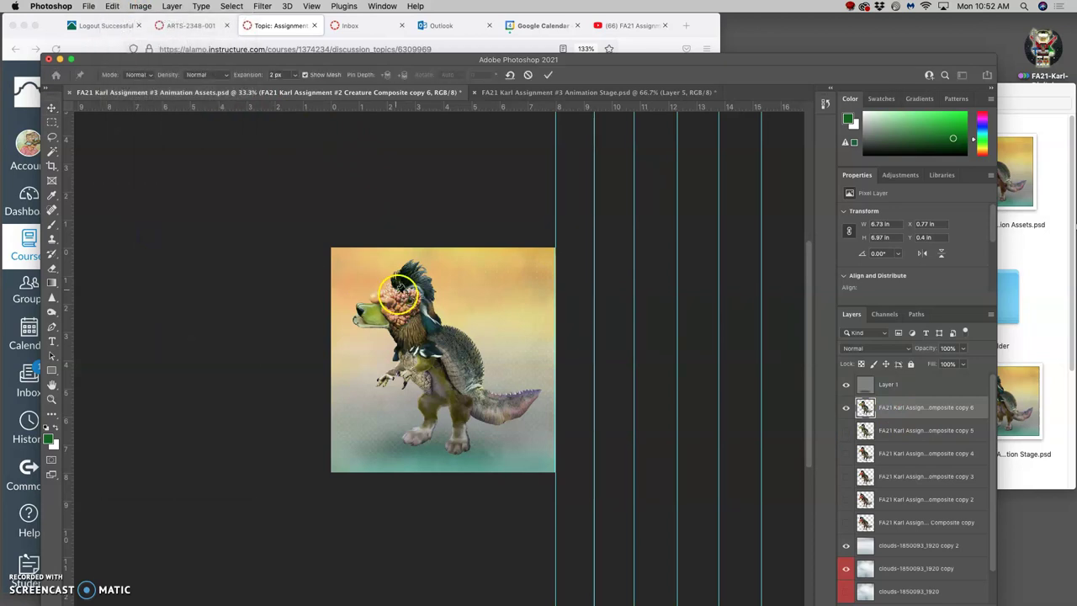
left_click(368, 314)
left_click_drag(424, 311, 442, 320)
left_click(409, 352)
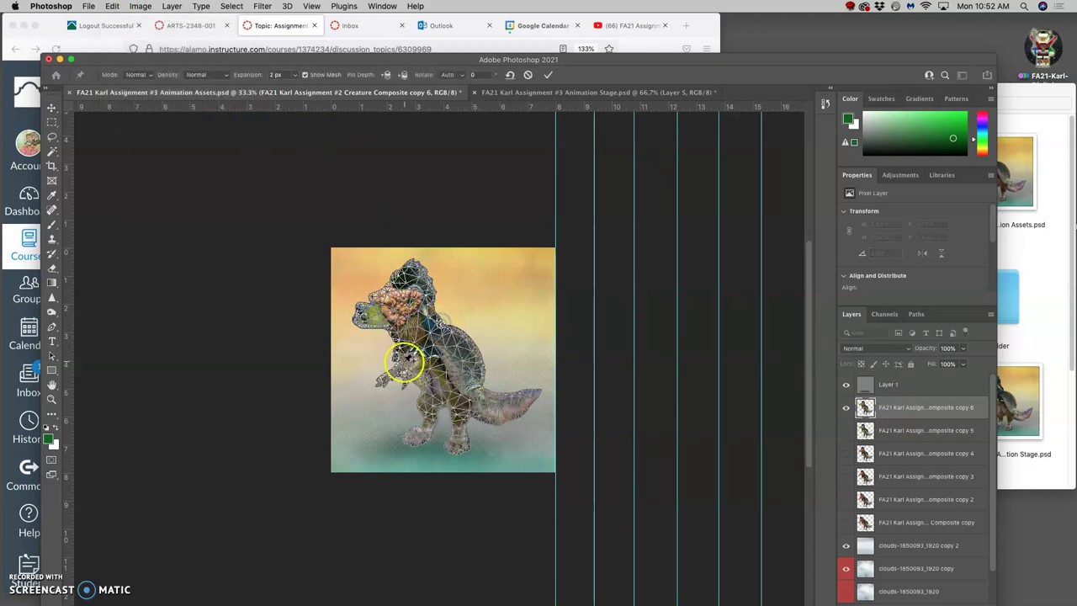
left_click(428, 368)
left_click(488, 371)
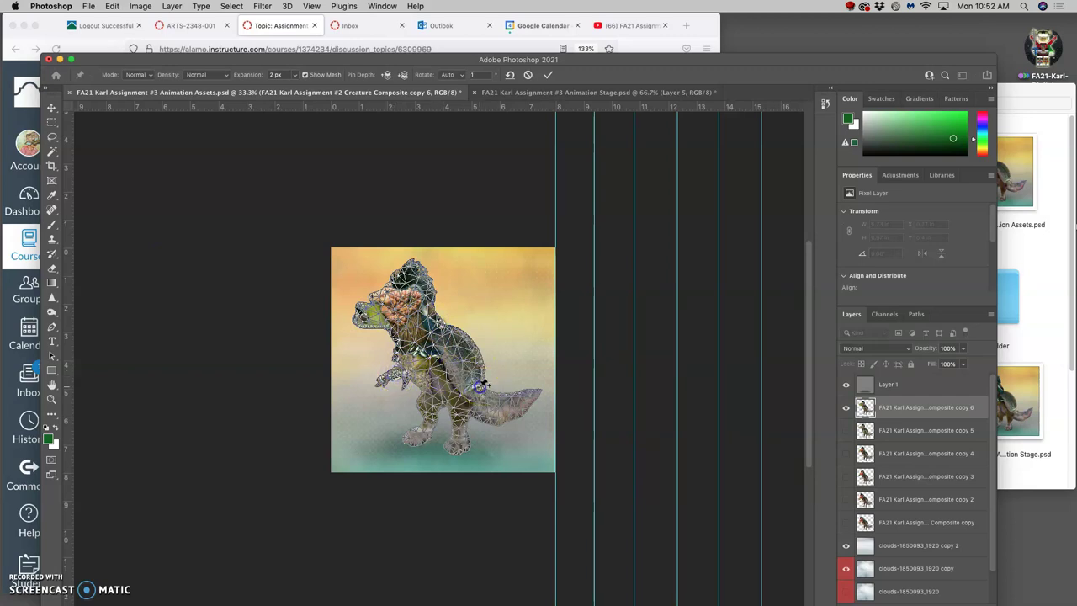
left_click(507, 406)
left_click(535, 394)
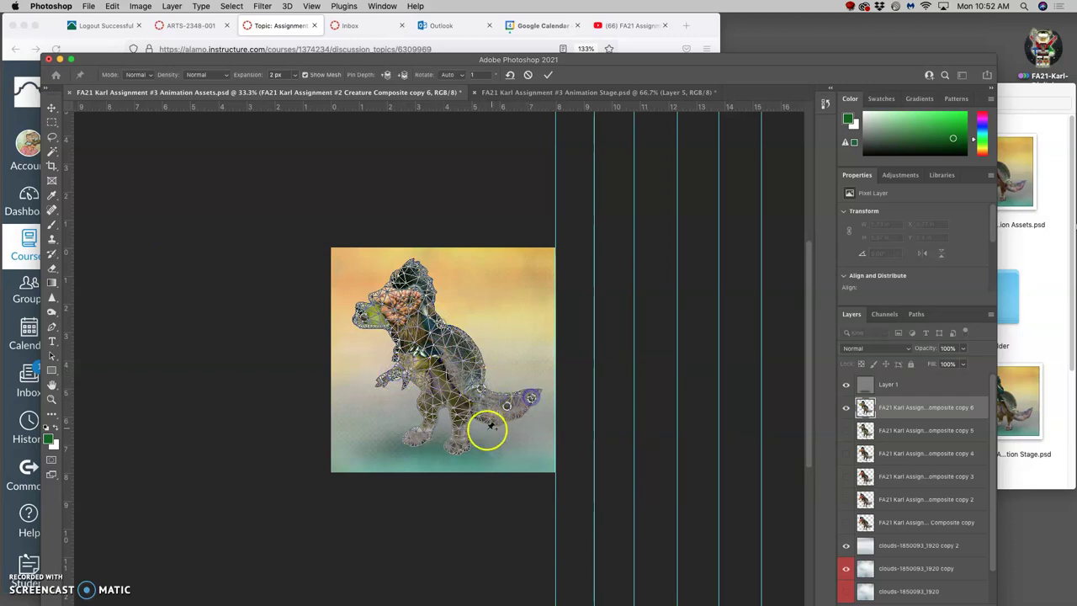
left_click(415, 435)
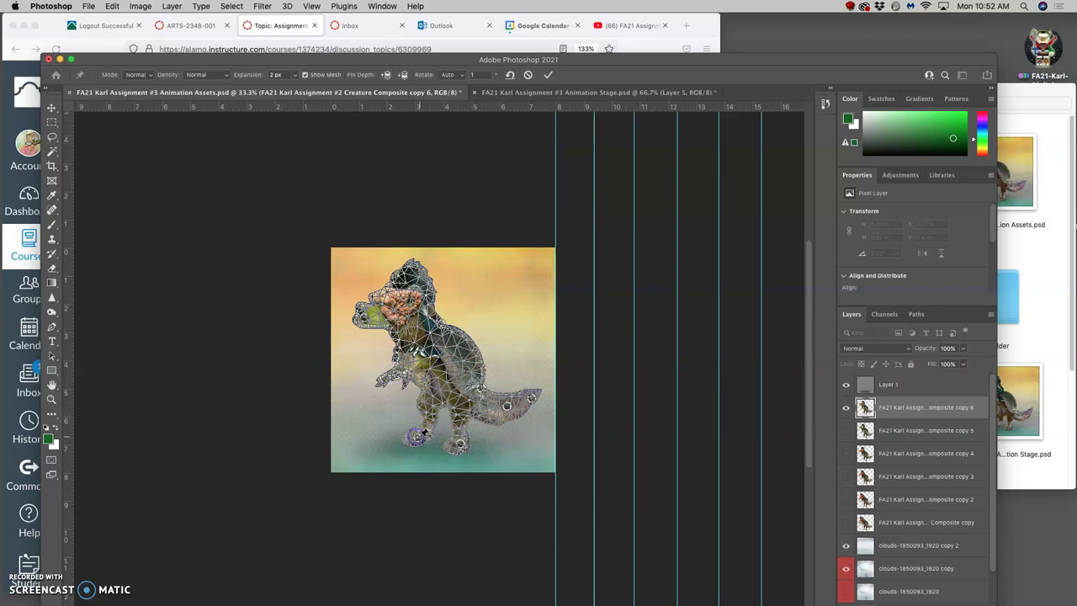
- Drag the pins to rotate the leg, tilt the head and bend the tail down-left
mouse_move(424, 405)
left_mouse_down()
mouse_move(426, 383)
mouse_move(421, 392)
left_mouse_up()
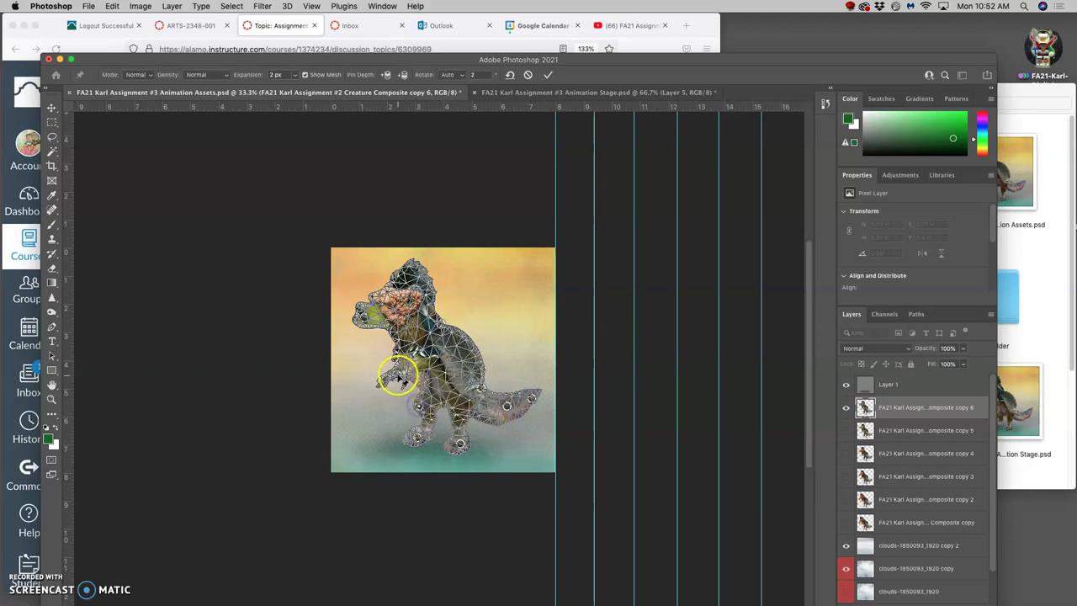
left_click(366, 318)
left_click_drag(363, 316, 437, 284)
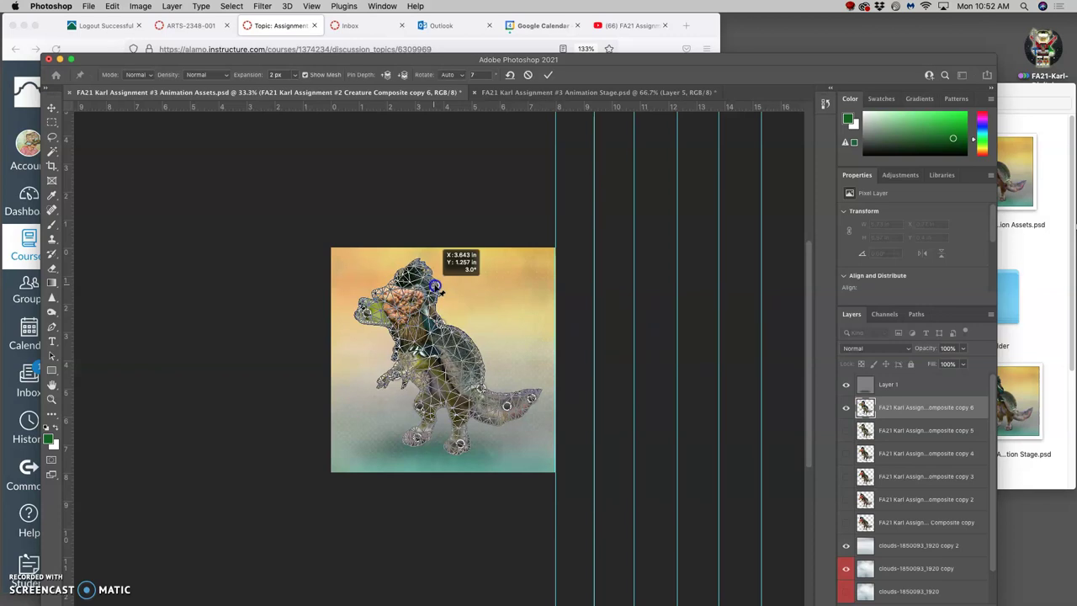
left_click_drag(438, 288, 442, 285)
left_click(442, 322)
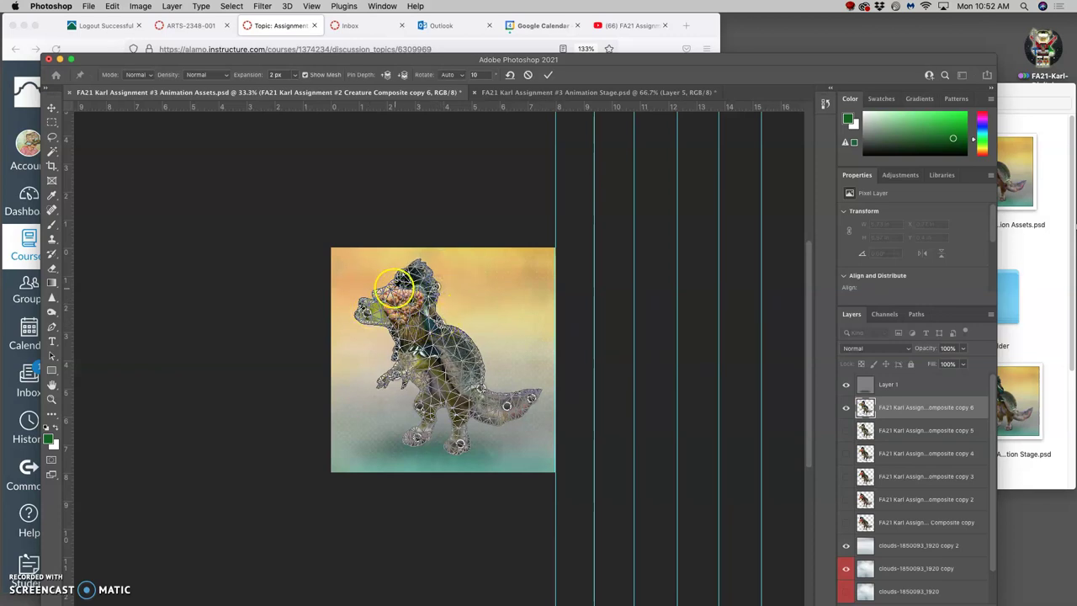
left_click_drag(437, 303, 441, 311)
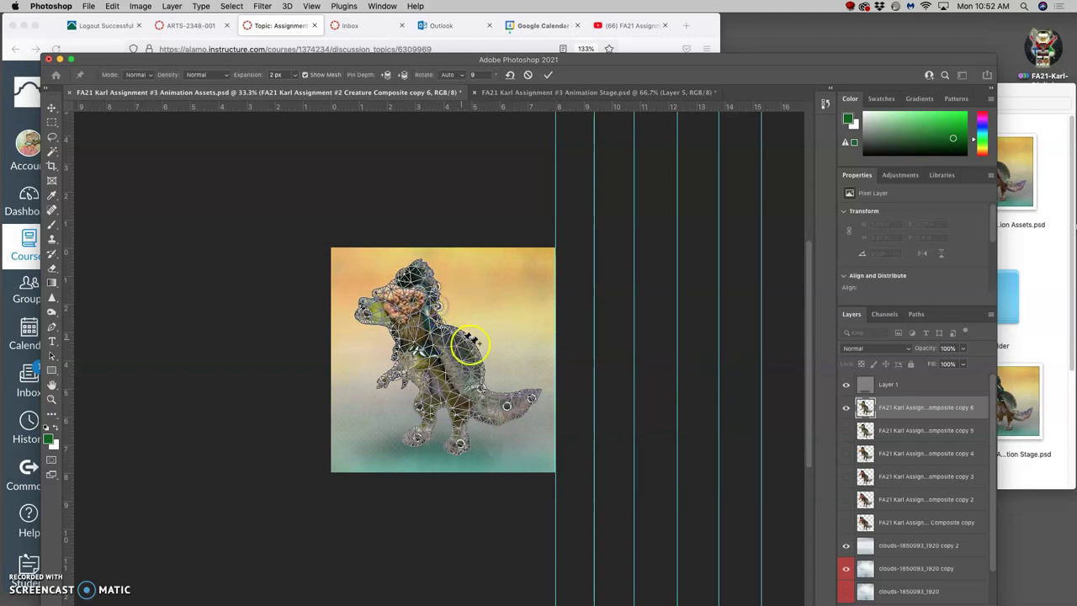
left_click_drag(508, 408, 531, 407)
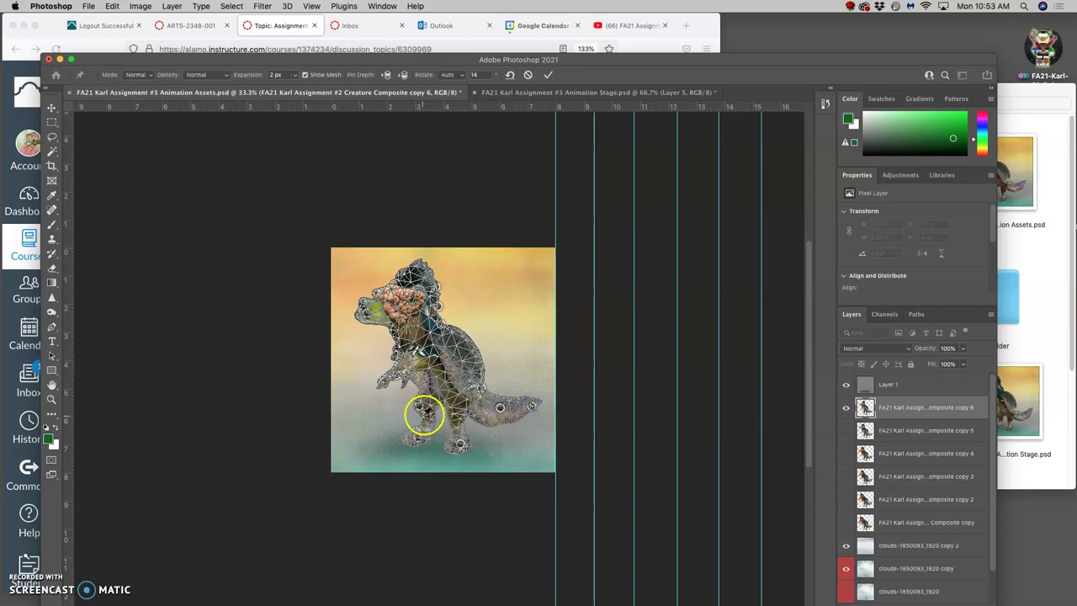
- Commit the warp and compare the new pose against the copy 5 frame
key("Return")
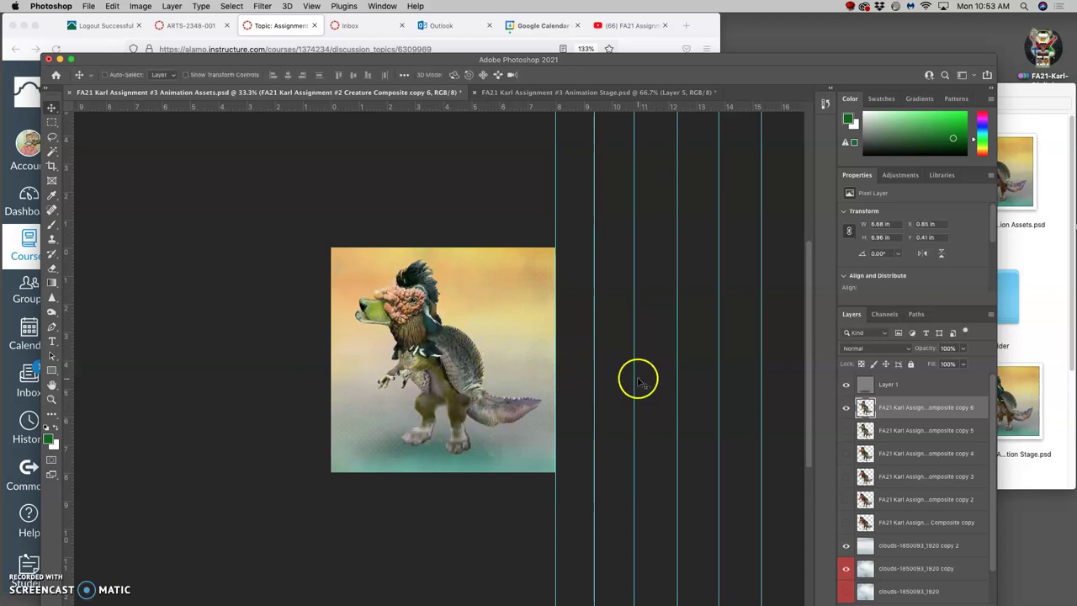
left_click(847, 430)
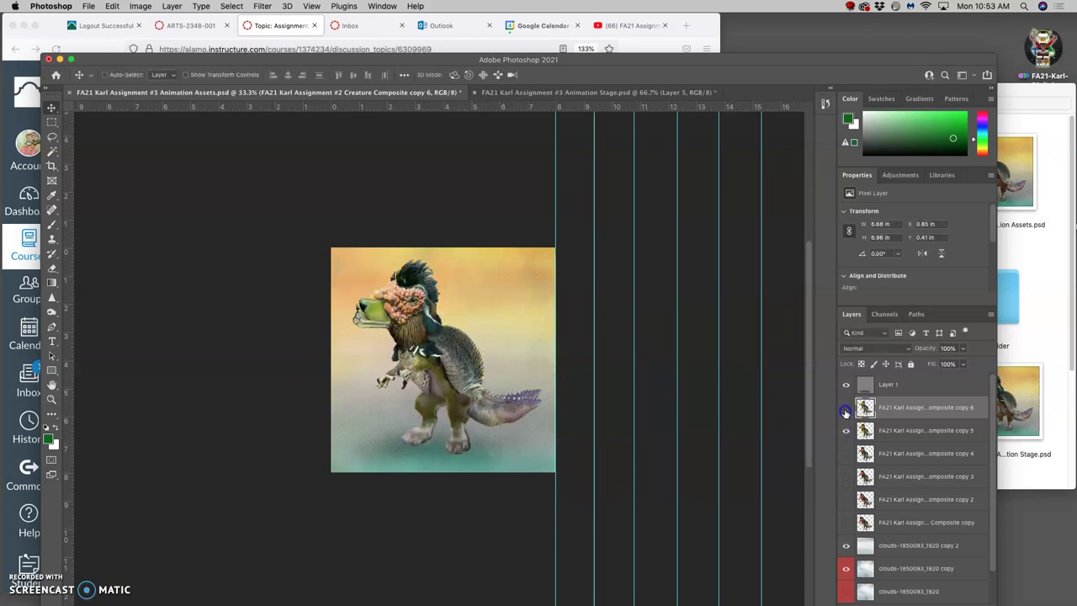
left_click(847, 430)
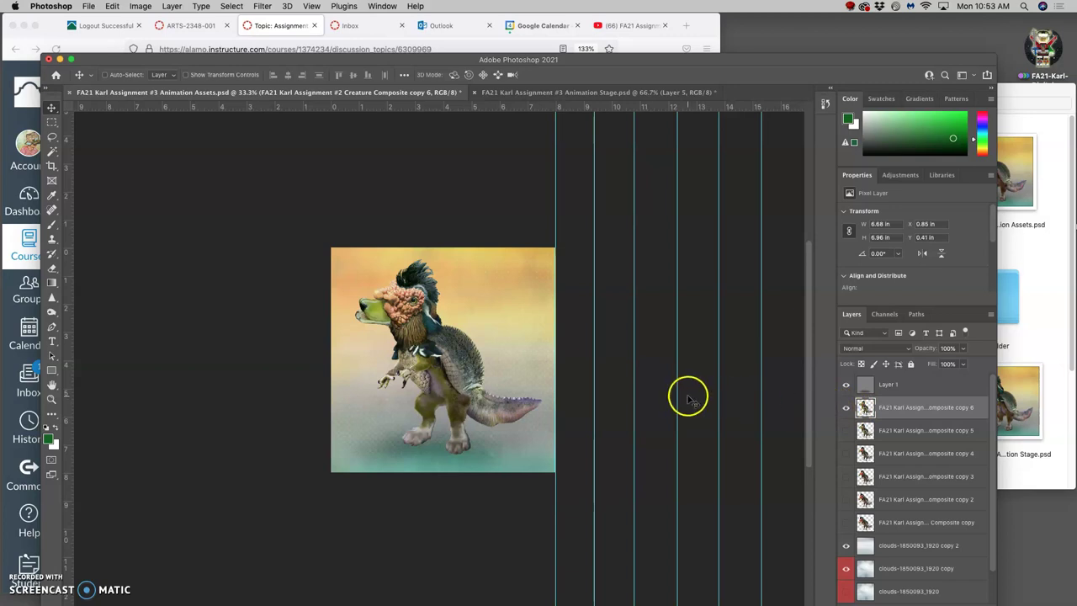
- Puppet Warp the top frame again, pinning beak, hip, mid-tail, tail tip, foot and raised hand
left_click(112, 7)
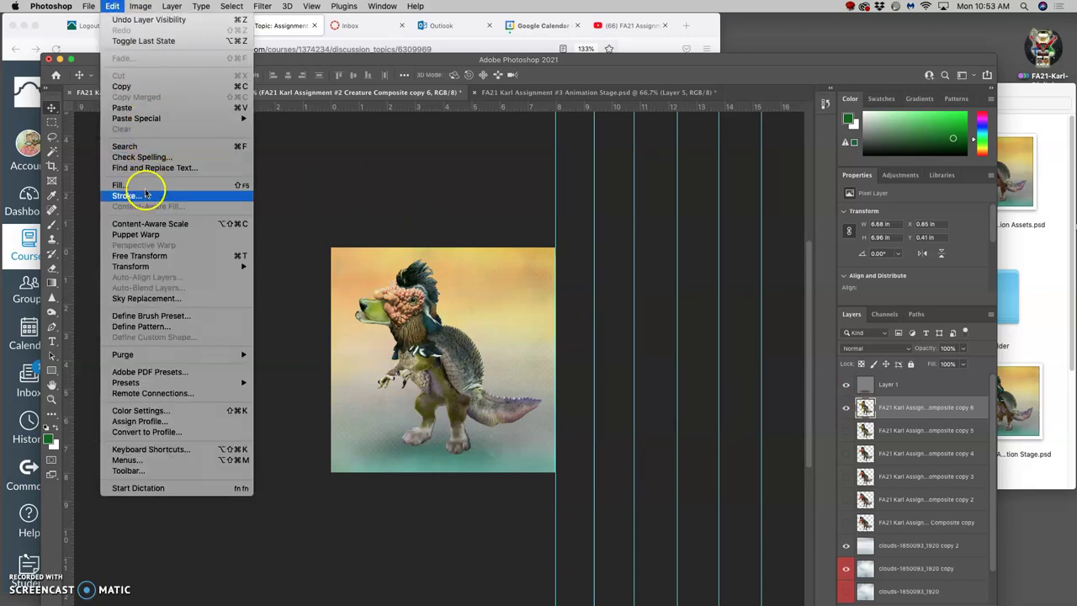
left_click(139, 234)
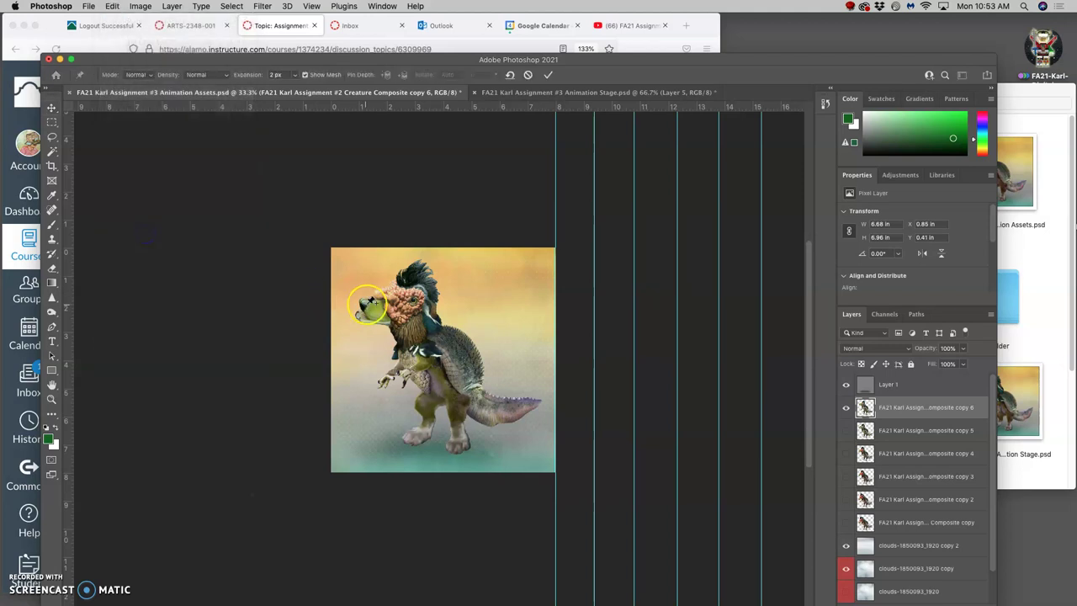
left_click(366, 312)
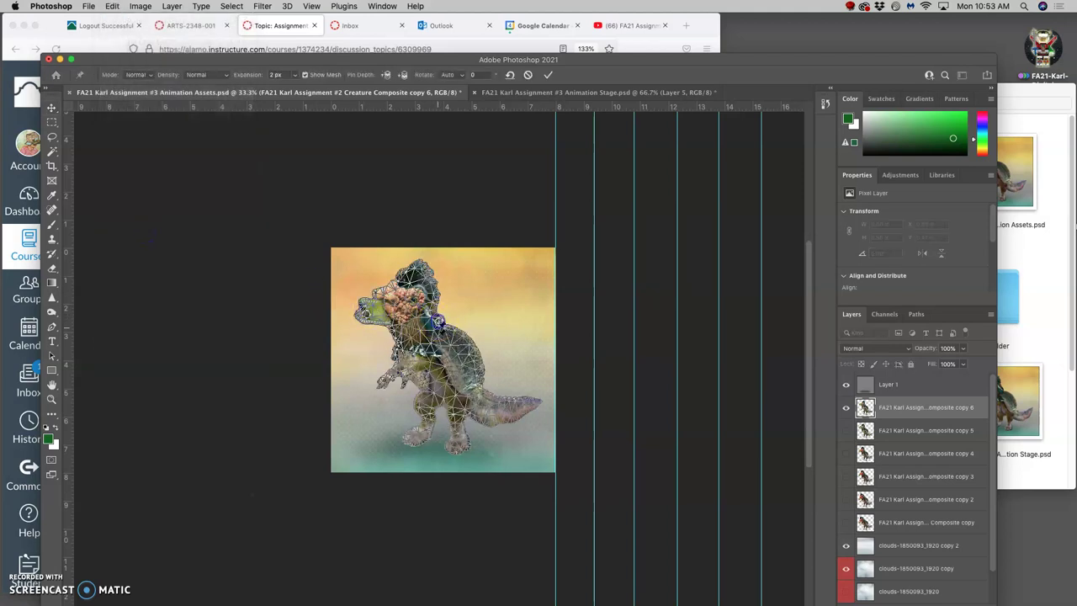
left_click(476, 380)
left_click(502, 403)
left_click(537, 406)
left_click(422, 429)
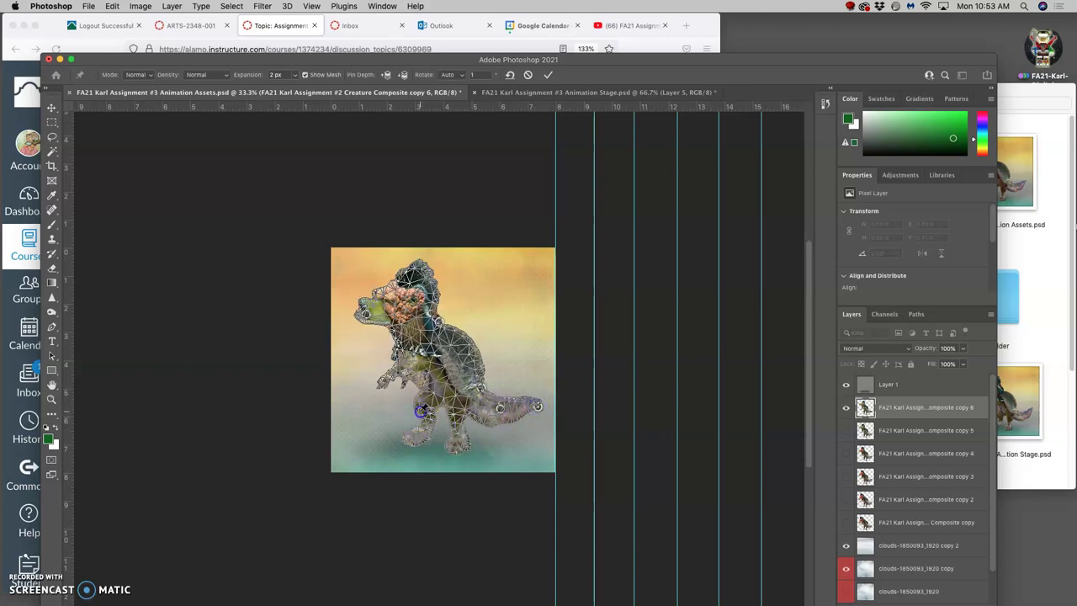
left_click(397, 367)
- Bend the neck, reshape the snout, curl the tail tip and shift the lower leg, then commit
left_click_drag(431, 322, 450, 309)
left_click(368, 315)
left_click_drag(366, 315, 374, 310)
left_click(498, 389)
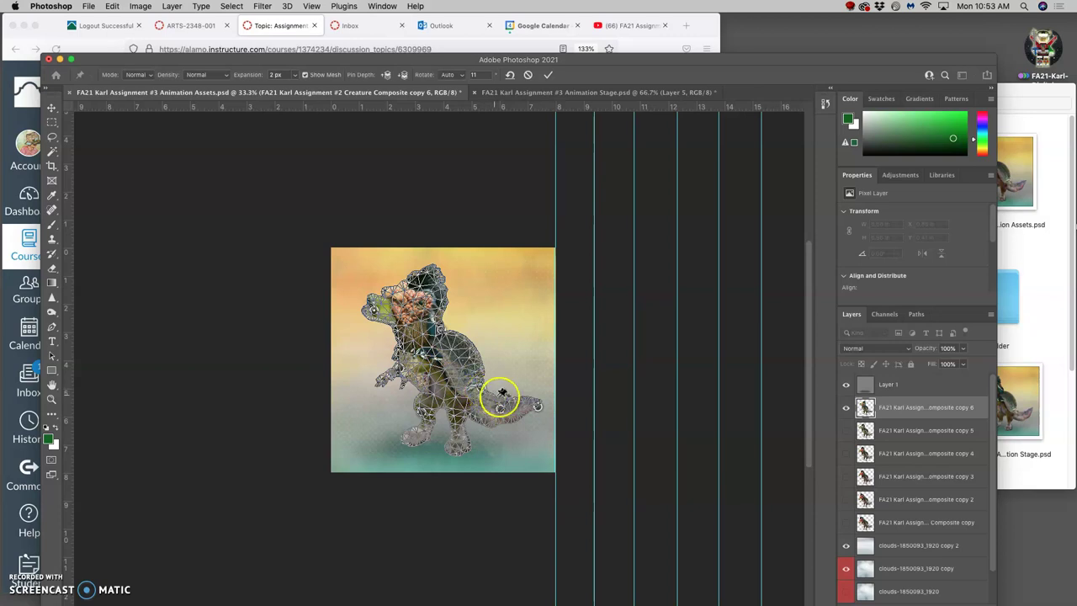
left_click_drag(536, 406, 530, 408)
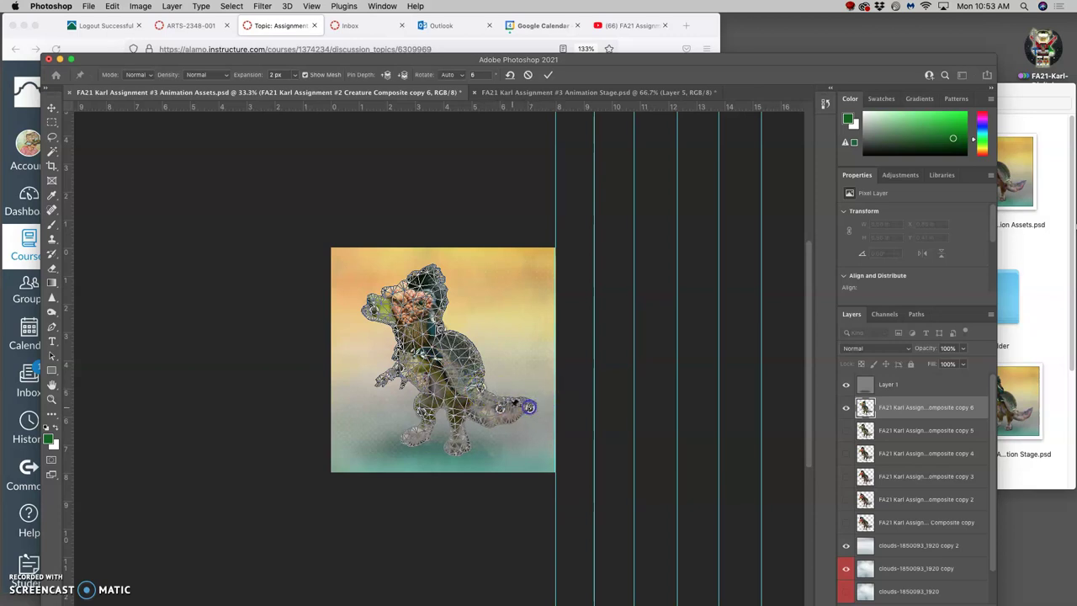
left_click(500, 409)
left_click(468, 431)
left_click(459, 436)
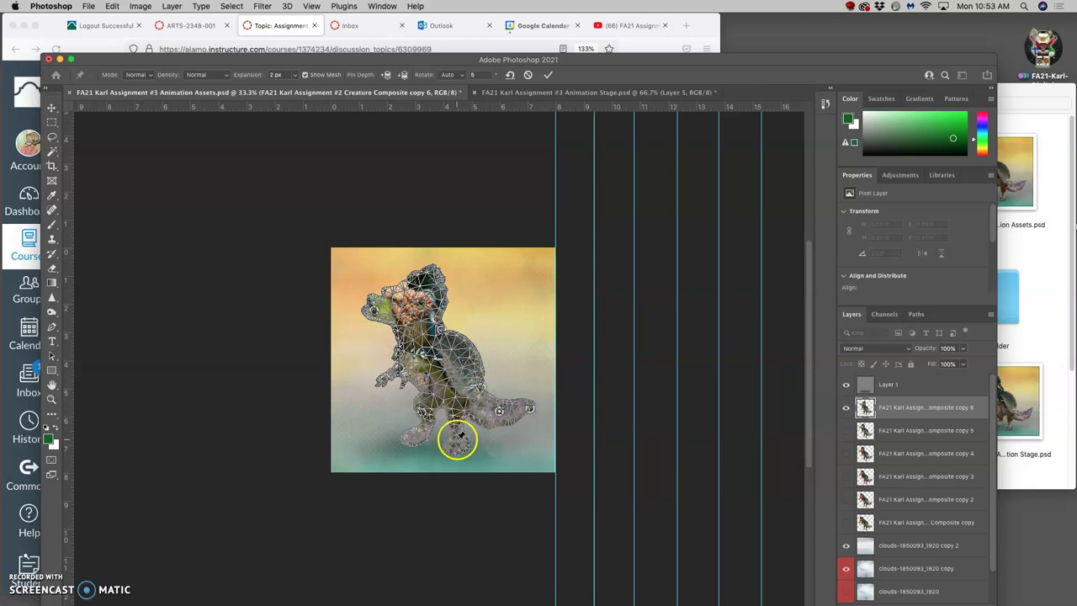
left_click_drag(459, 437, 461, 442)
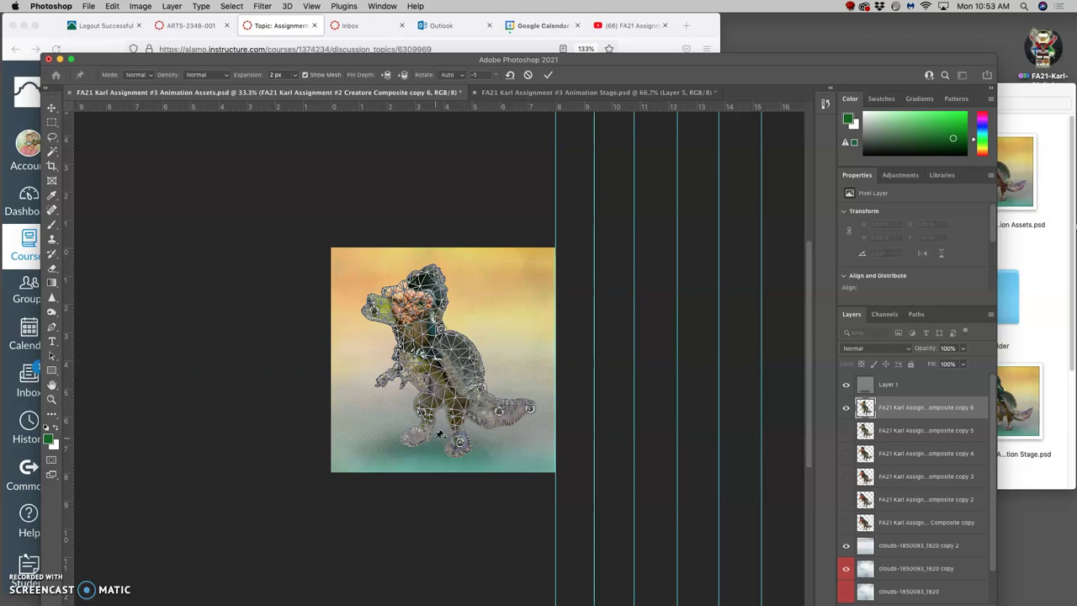
key("Return")
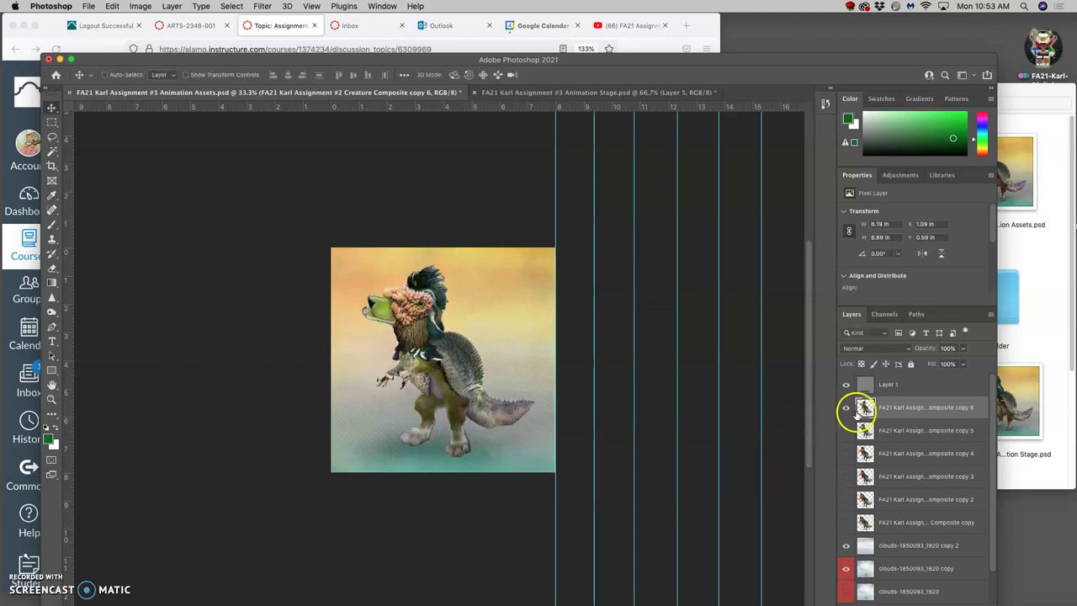
- Compare with copy 5 and nudge the warped creature to X 1.13 in, Y 0.57 in
left_click(846, 430)
left_click(846, 429)
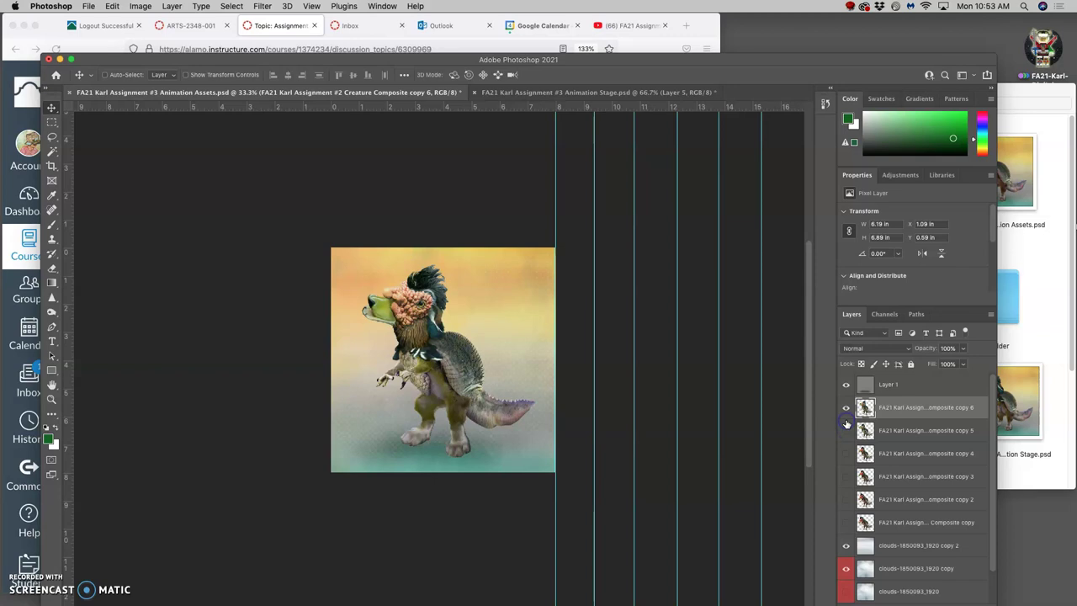
left_click(846, 428)
left_click(846, 428)
left_click(846, 428)
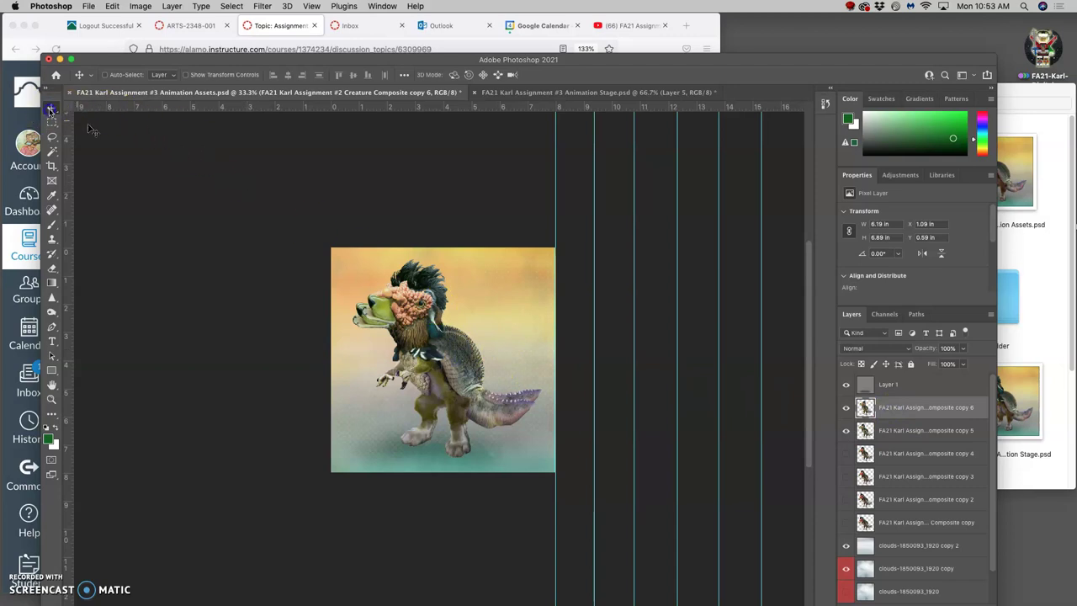
left_click_drag(478, 388, 479, 388)
key("Left")
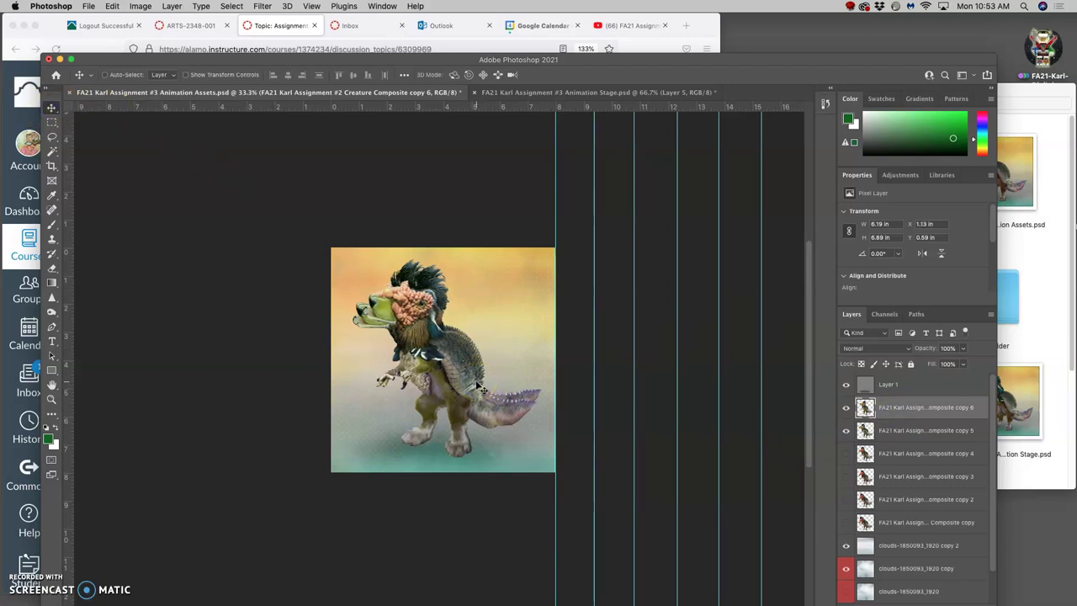
key("Up")
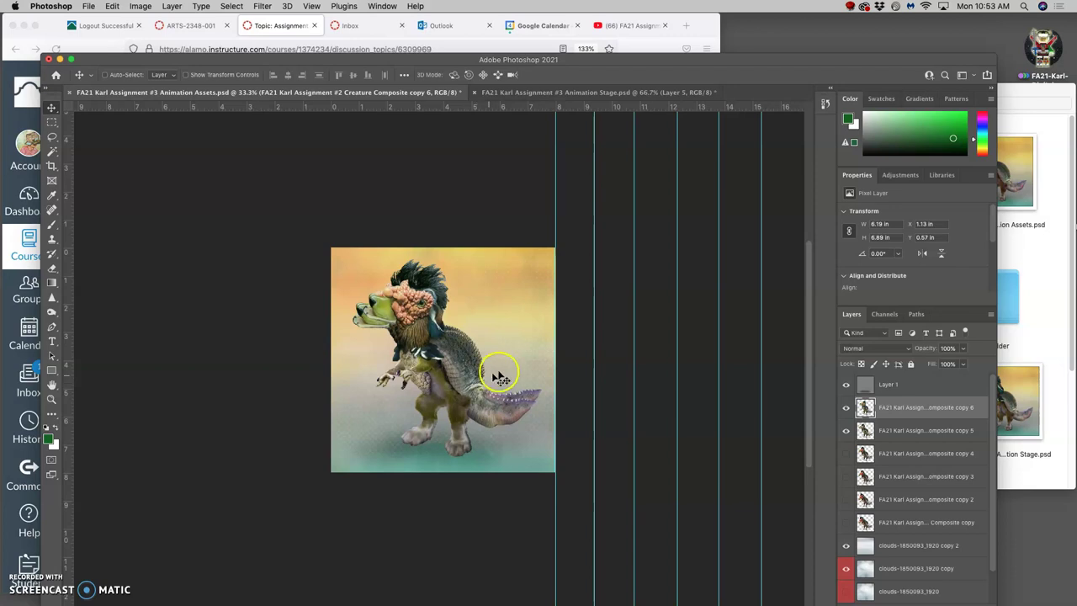
- Hide copy 5 and apply Hue +20, Saturation −15 to the warped copy 6 creature
left_click(847, 430)
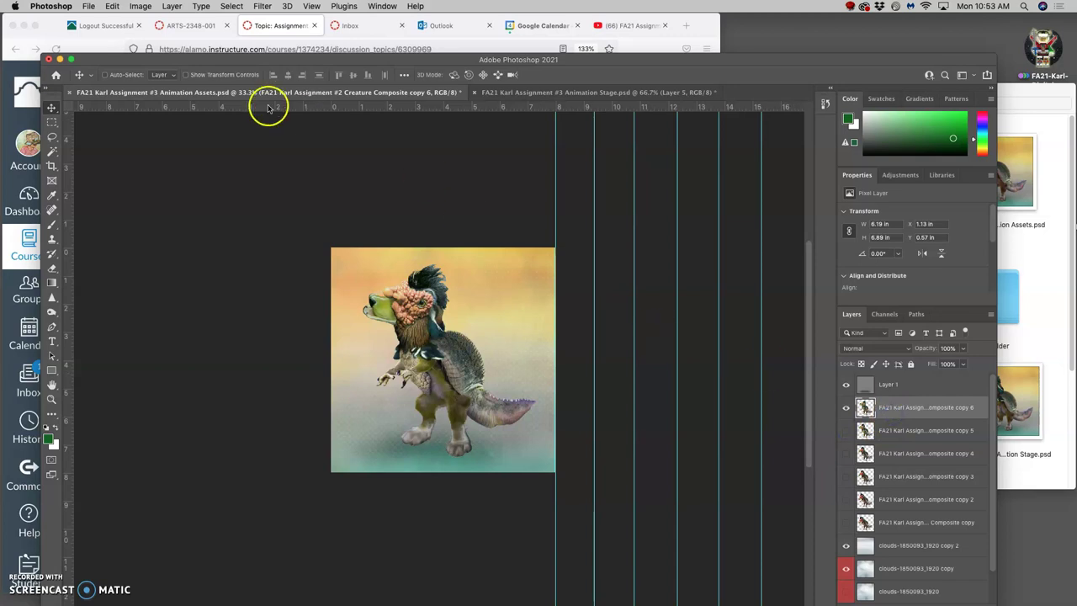
left_click(140, 6)
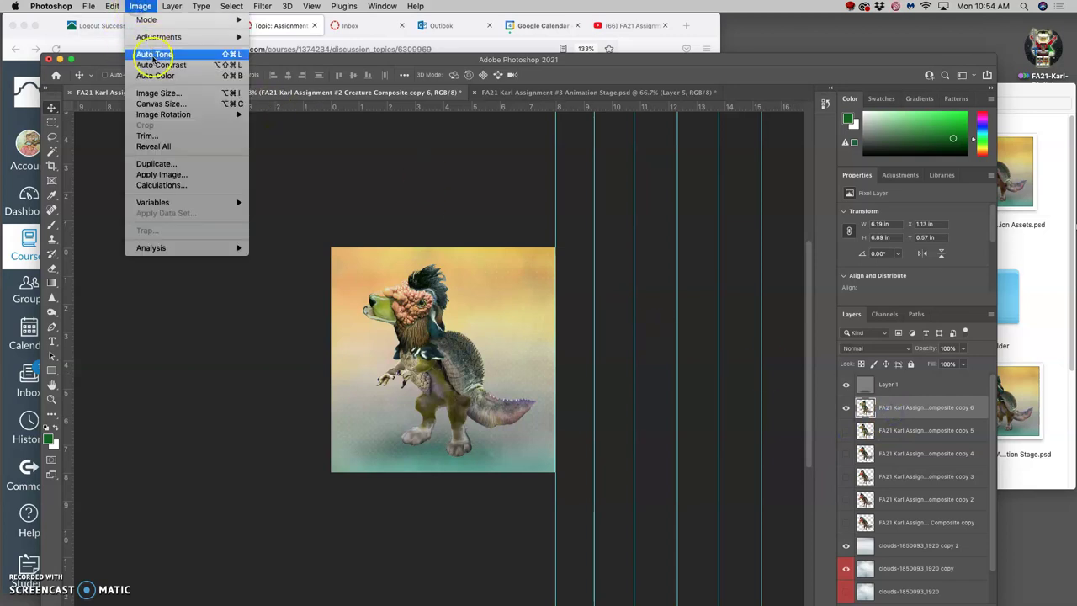
mouse_move(160, 37)
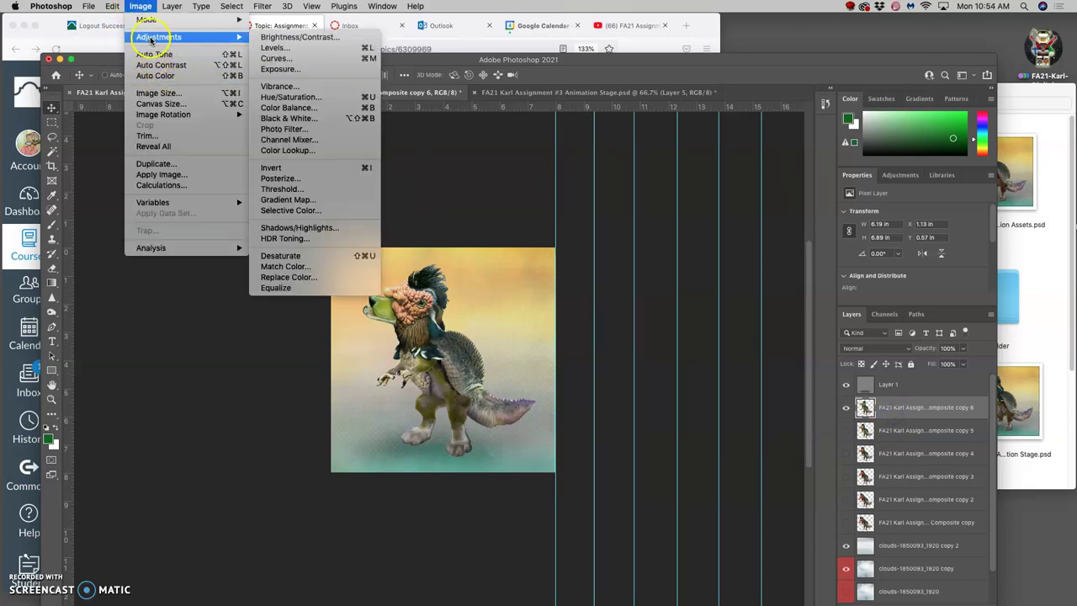
left_click(290, 96)
left_click_drag(683, 206, 690, 208)
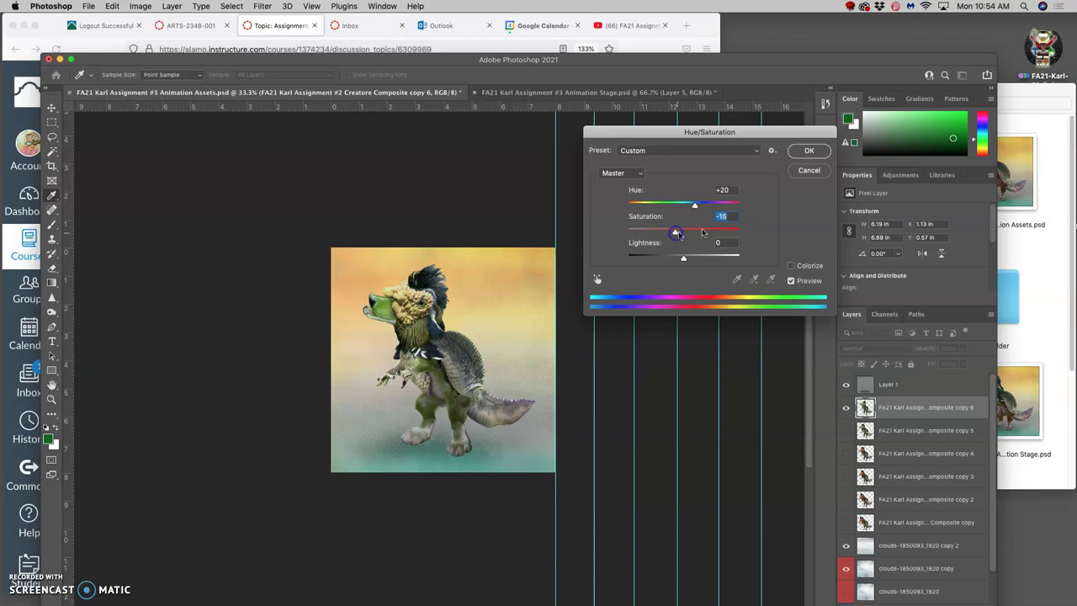
left_click(808, 150)
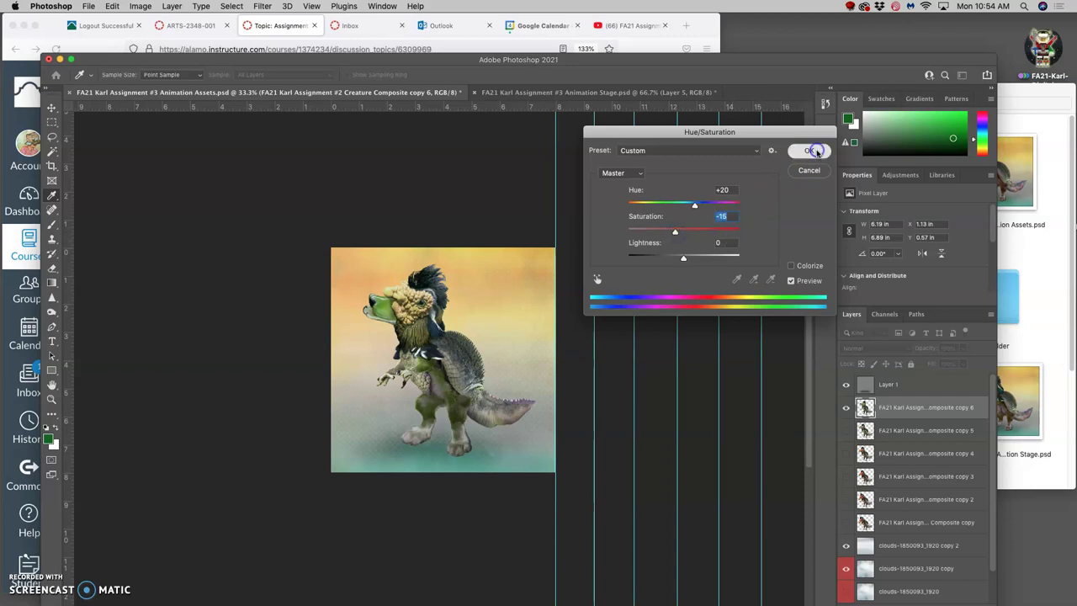
- Toggle the copy 5 frame's visibility to compare it with the current frame
left_click(846, 431)
left_click(847, 431)
left_click(847, 431)
left_click(847, 431)
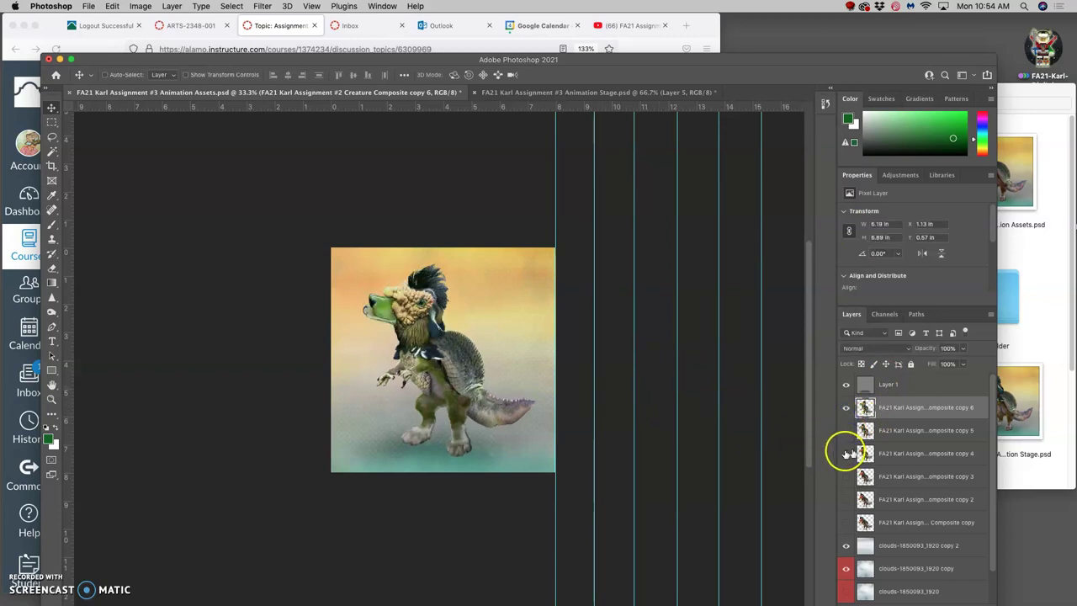
- Shift the clouds-1850093_1920 copy 2 layer to the right with Free Transform
left_click(890, 548)
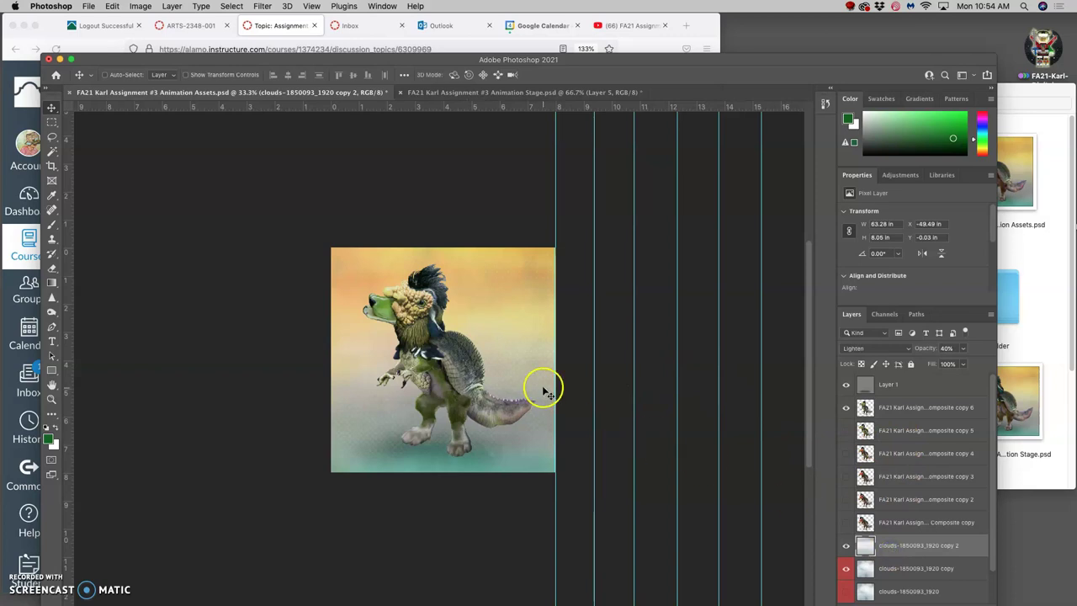
key("super+t")
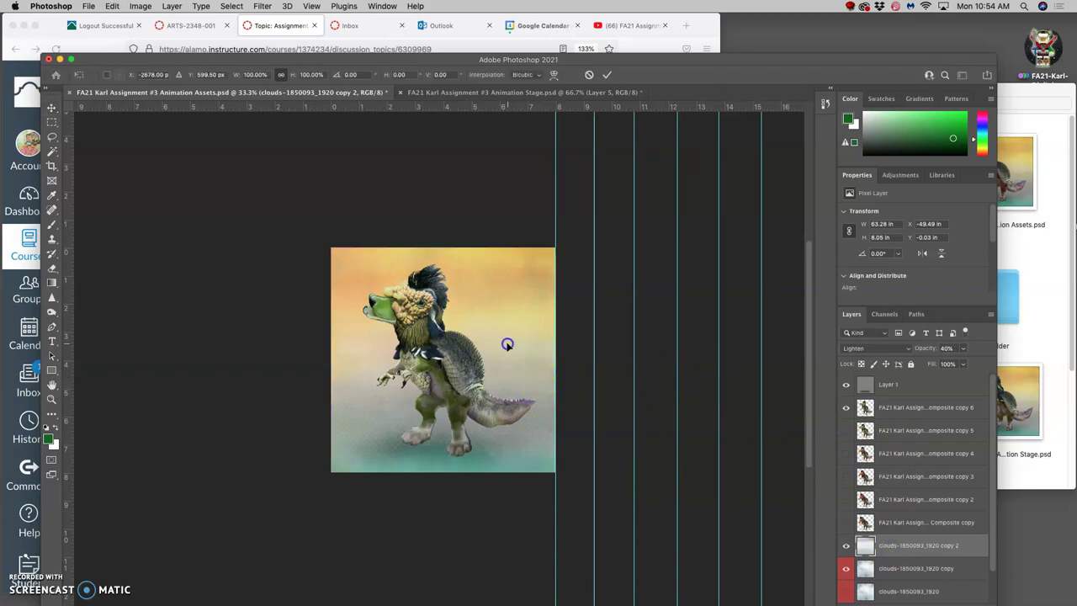
left_click_drag(508, 344, 547, 345)
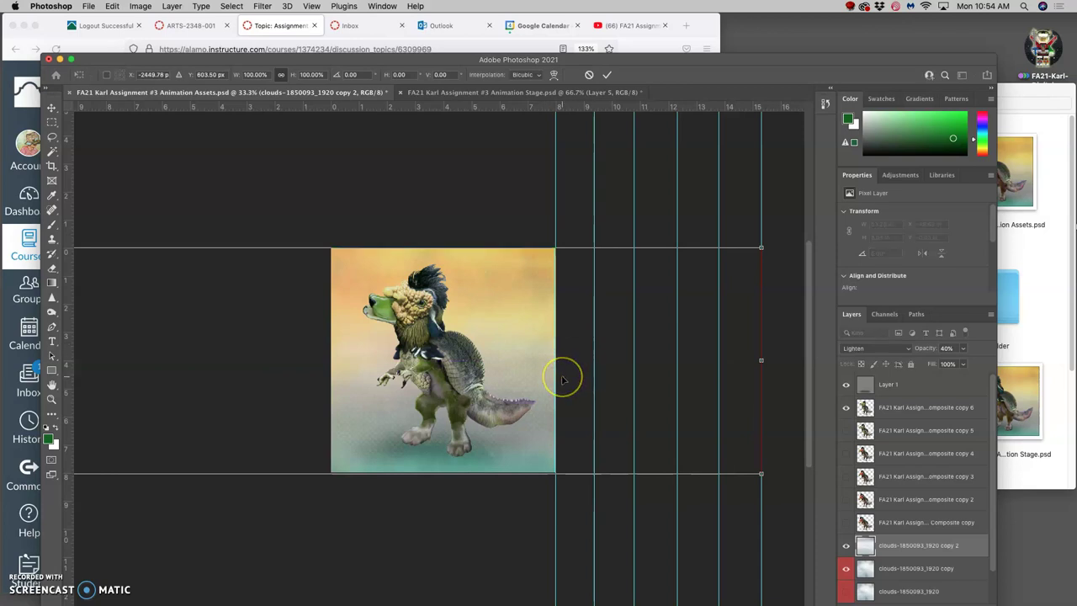
key("Return")
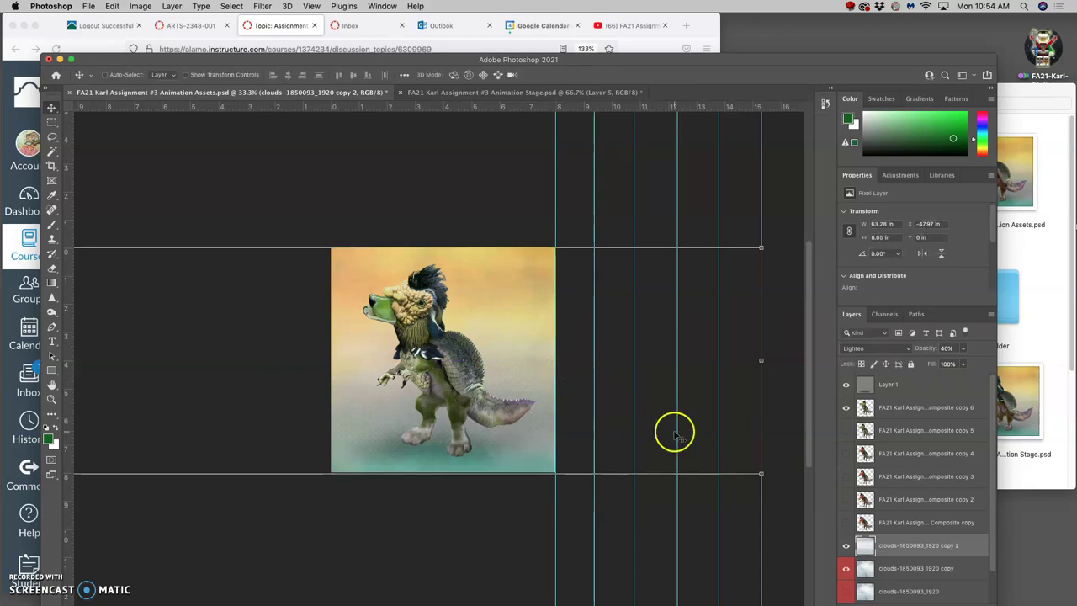
- Lower the clouds-1850093_1920 copy layer's opacity to 30% and select Layer 1
left_click(894, 569)
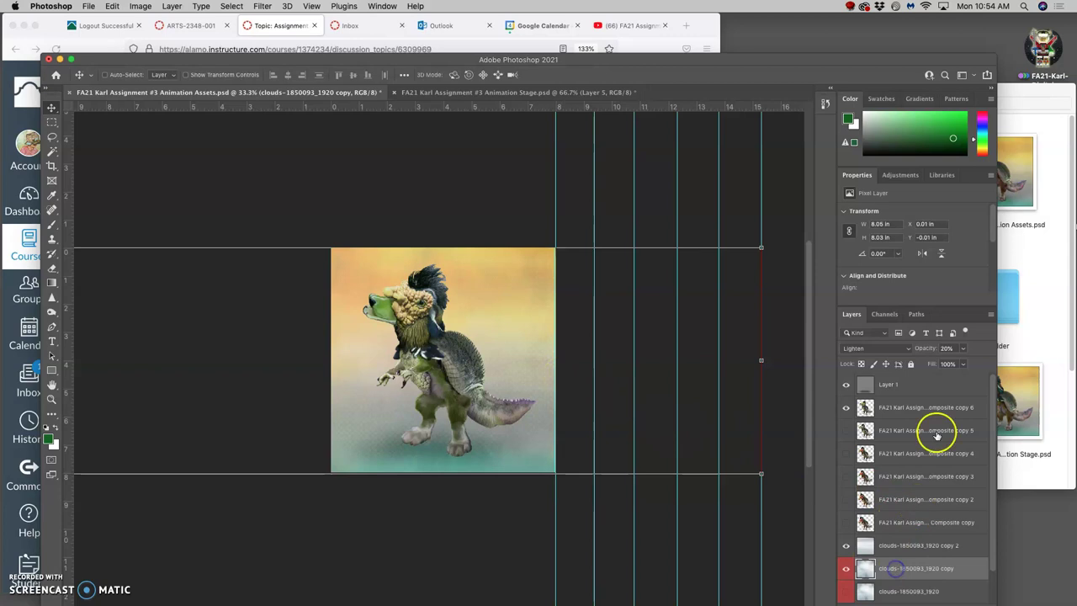
left_click(963, 348)
left_click_drag(954, 363, 954, 364)
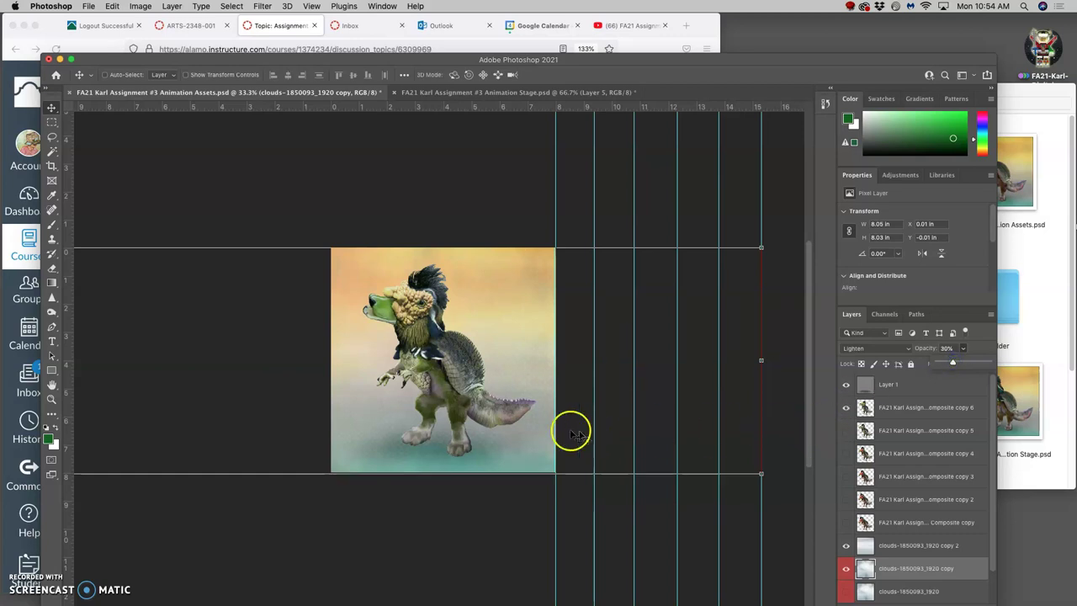
left_click(886, 389)
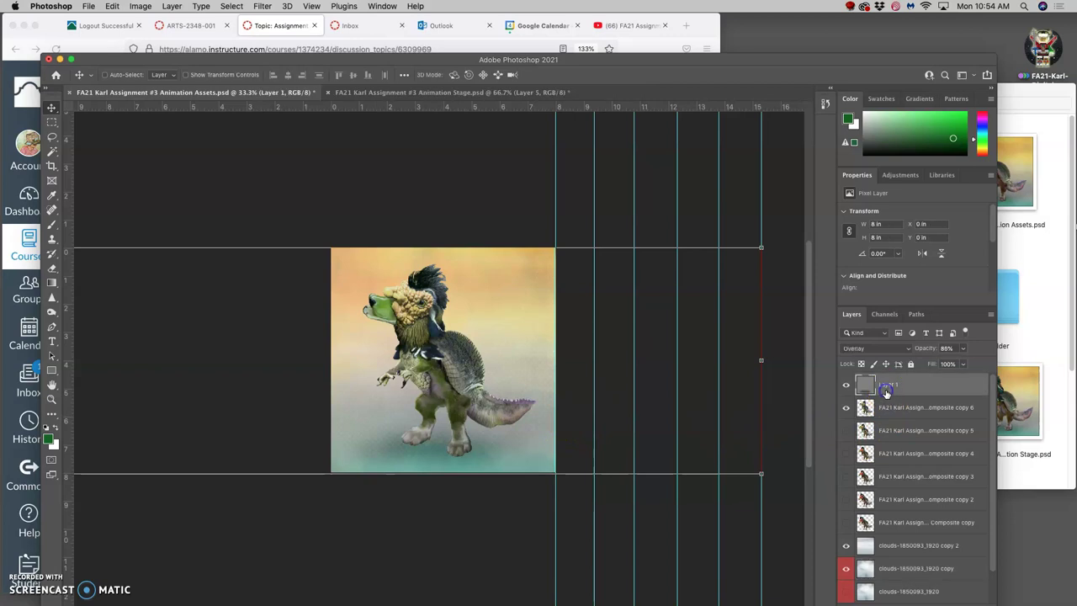
- In Animation Assets, merge visible layers into a new Layer 2 and copy the whole canvas
left_click(172, 5)
left_click(216, 431, "alt")
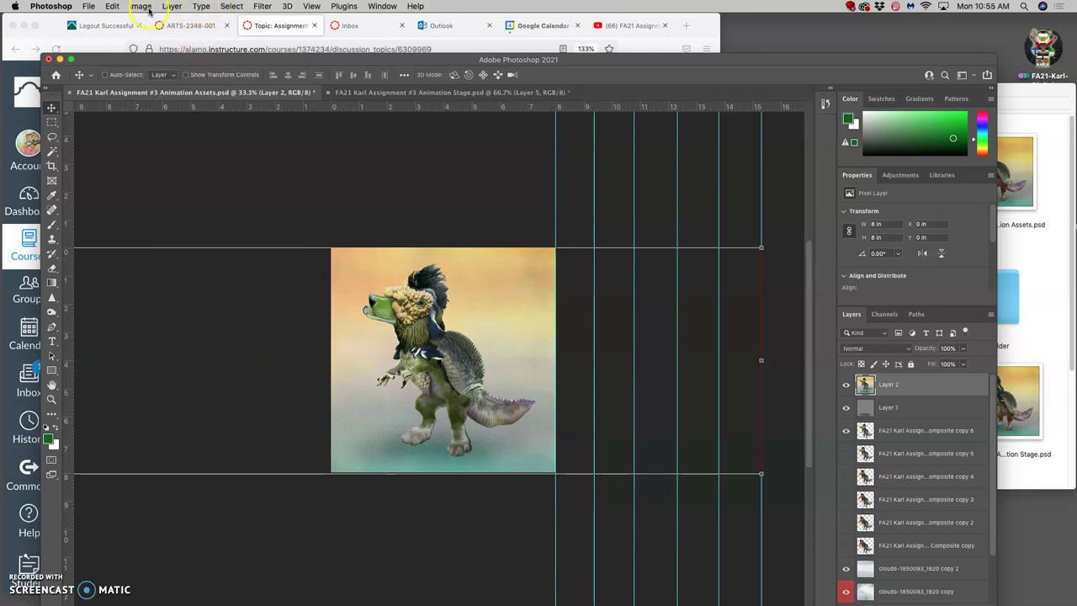
left_click(112, 6)
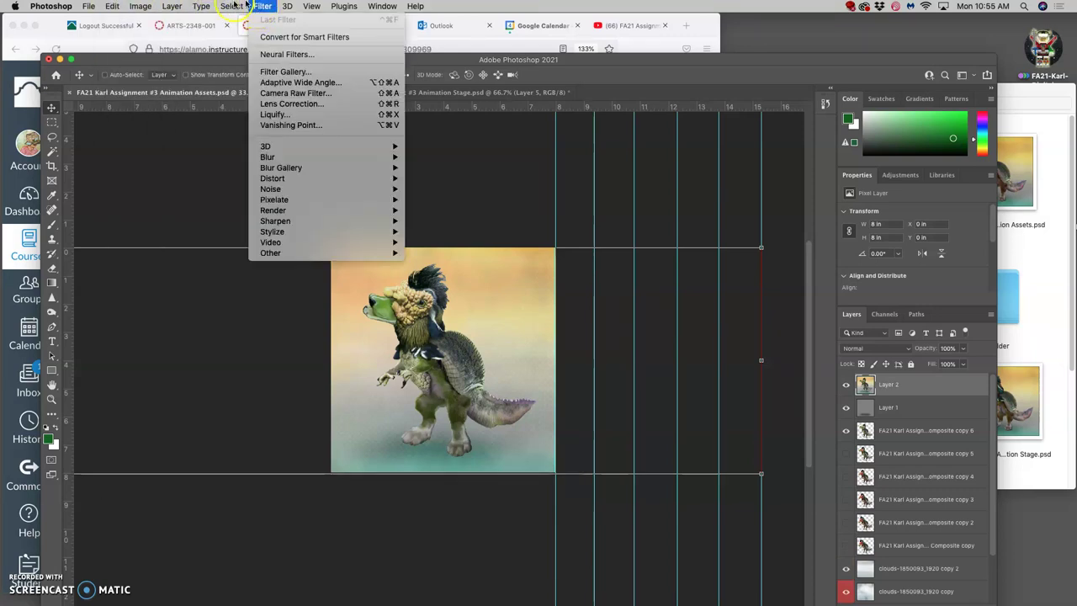
left_click(233, 18)
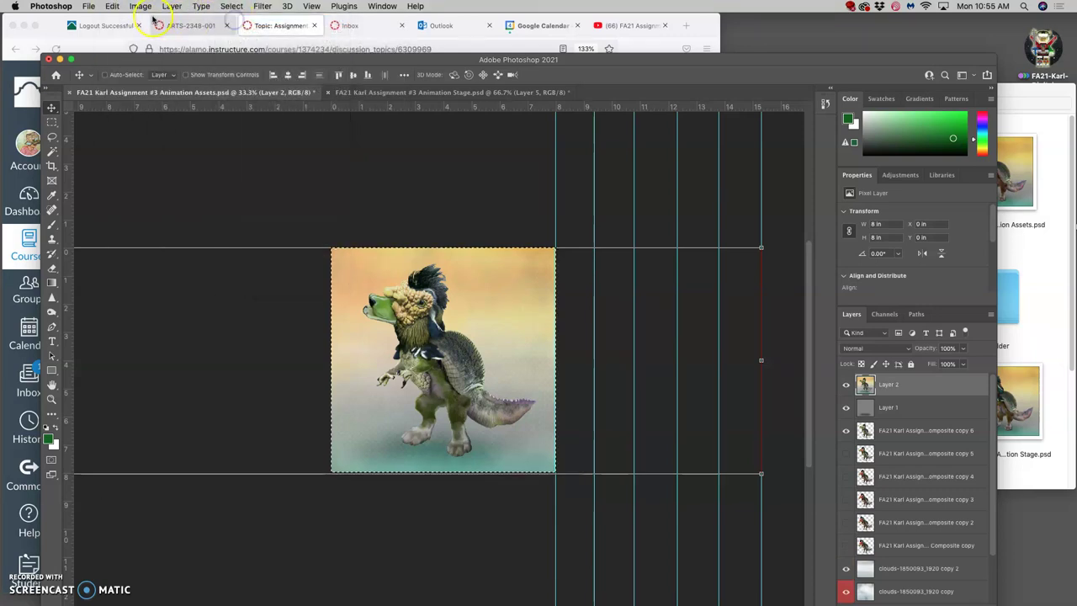
left_click(112, 6)
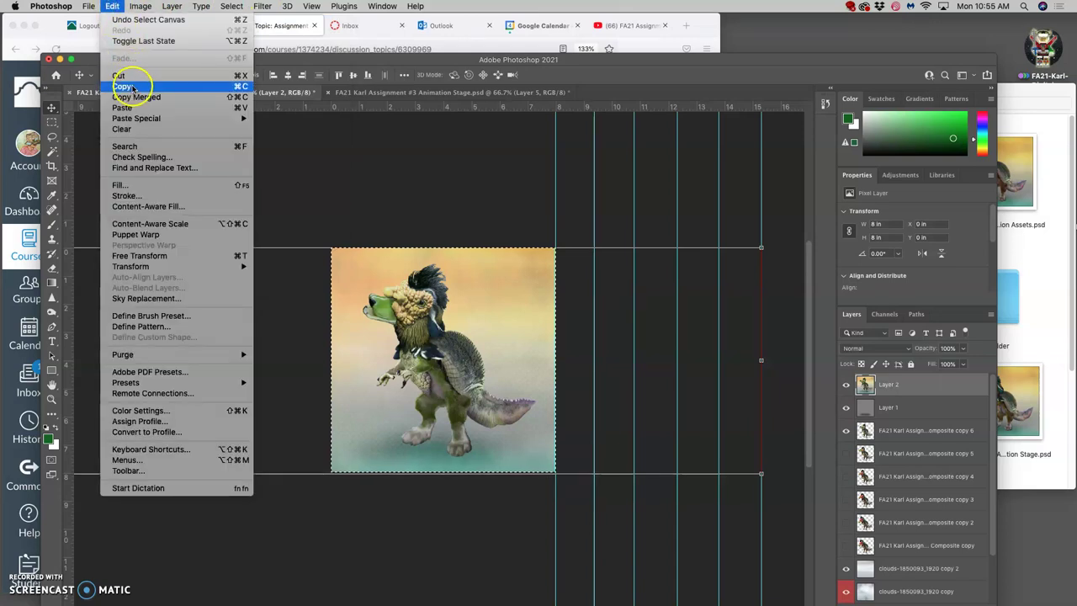
left_click(122, 86)
- Paste the creature frame into Animation Stage as new Layer 6
left_click(444, 94)
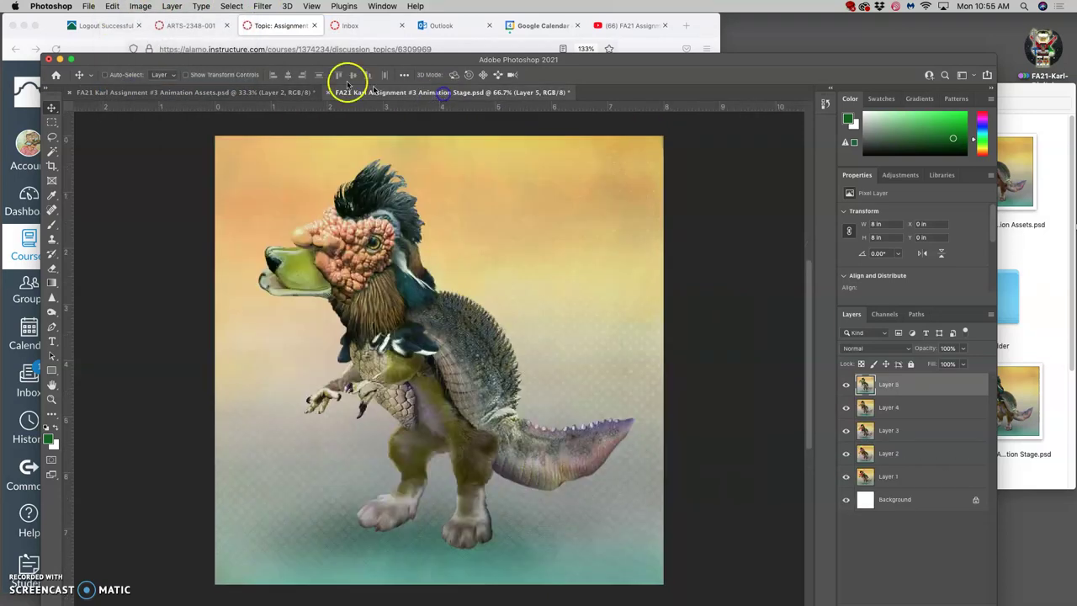
left_click(112, 5)
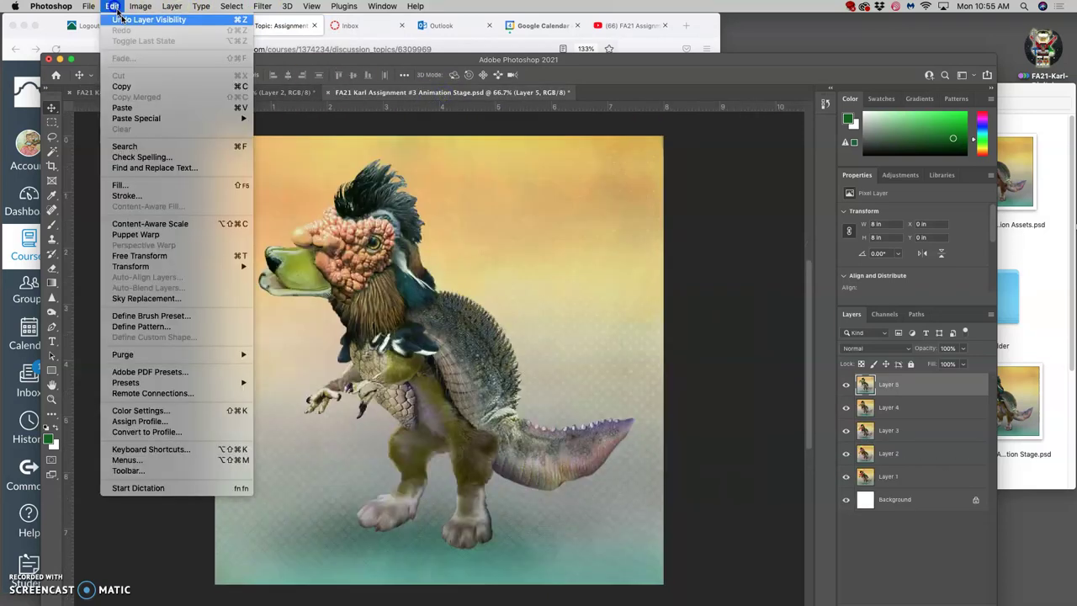
left_click(122, 108)
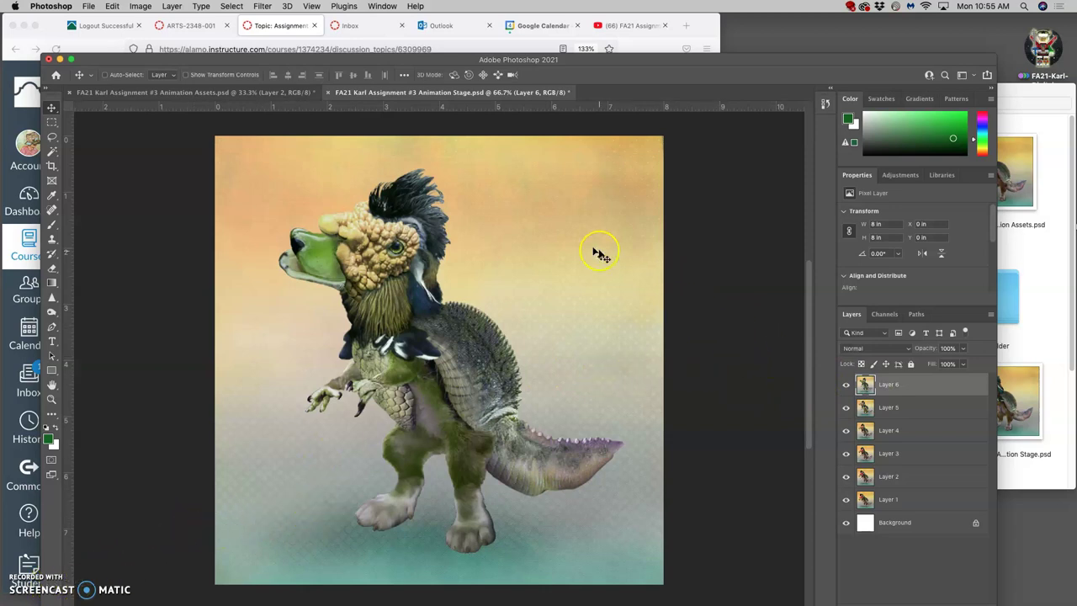
- Toggle Layers 5 and 6 on and off to compare the new pose with the previous one
left_click(846, 384)
left_click(846, 408)
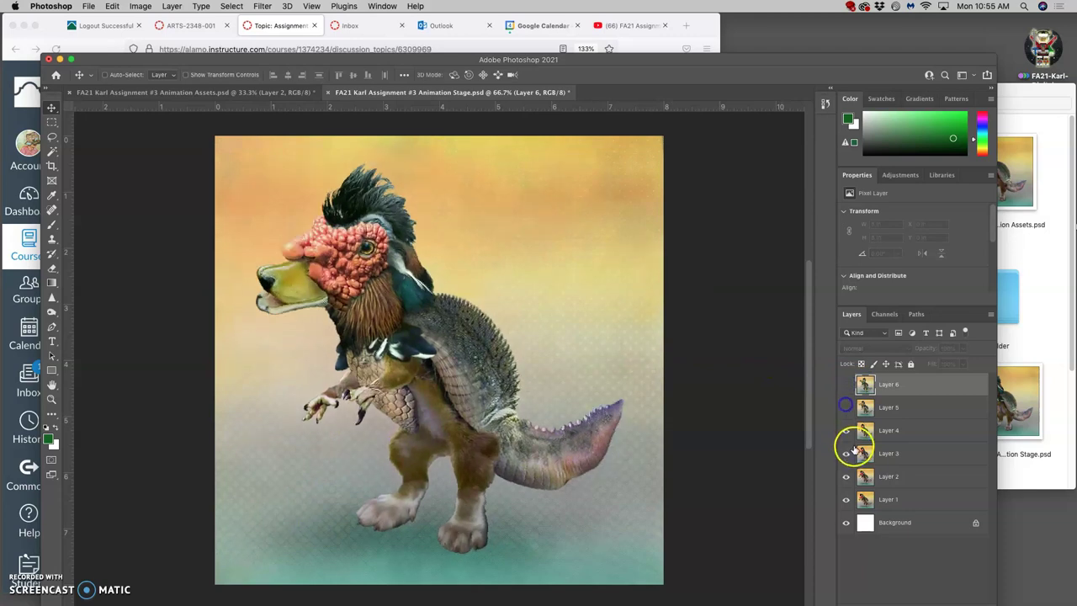
left_click(846, 407)
left_click(846, 384)
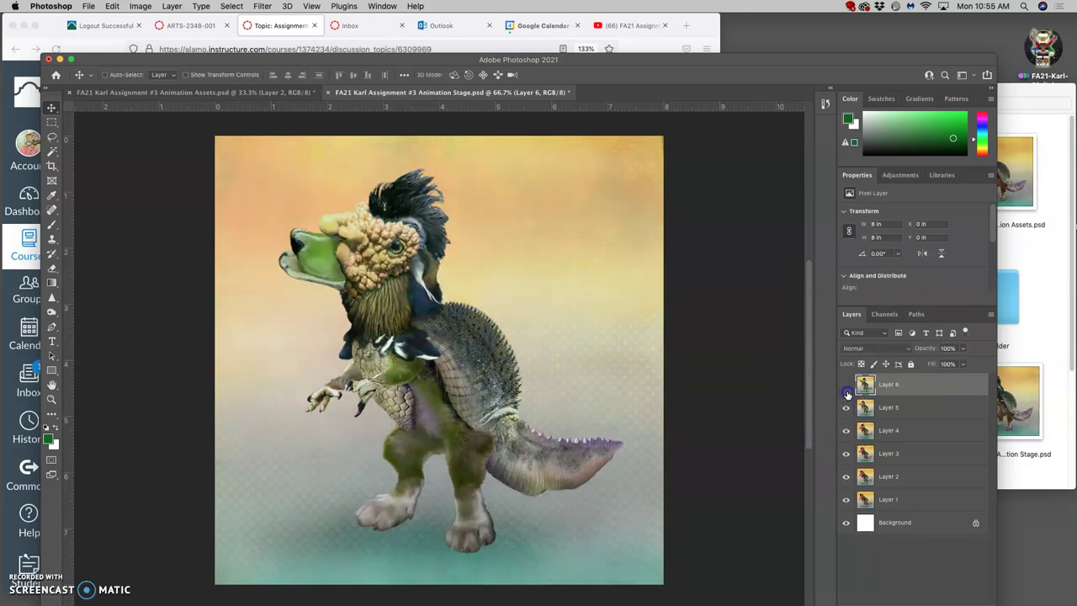
left_click(847, 387)
left_click(846, 387)
- Hide Layers 6 down to 2 to view the first frame, then show them all again
left_click(846, 386)
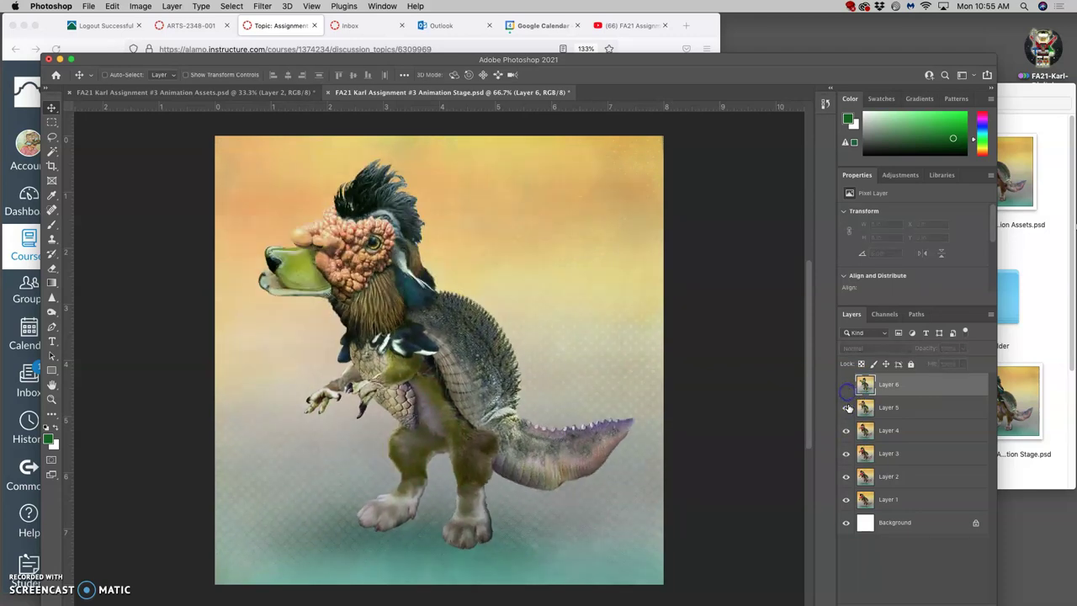
left_click(847, 408)
left_click(847, 430)
left_click(847, 454)
left_click(846, 477)
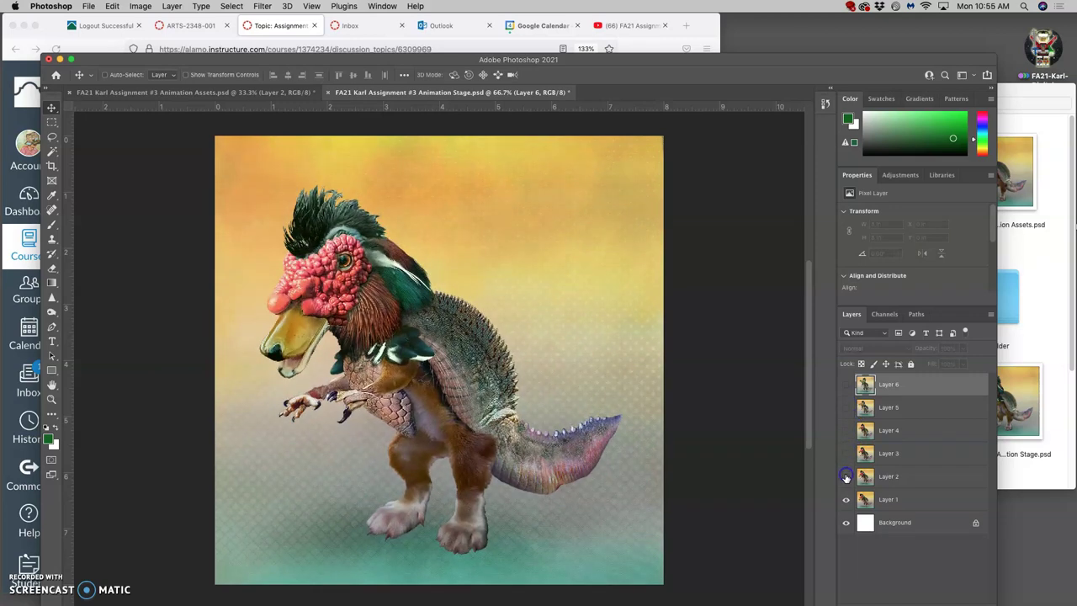
left_click(846, 477)
left_click(847, 453)
left_click(846, 430)
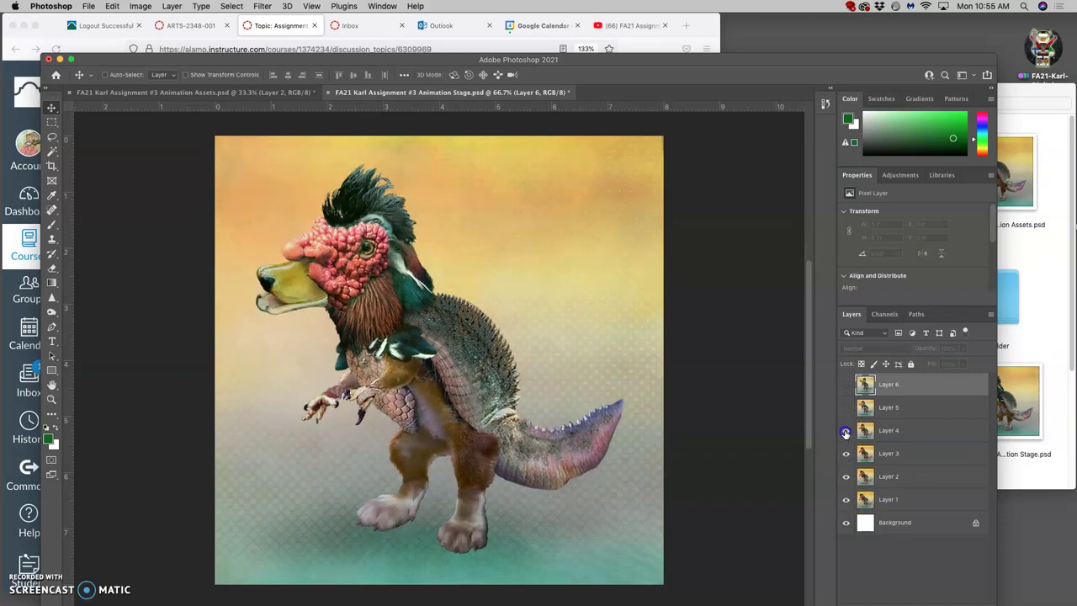
left_click(846, 408)
left_click(846, 389)
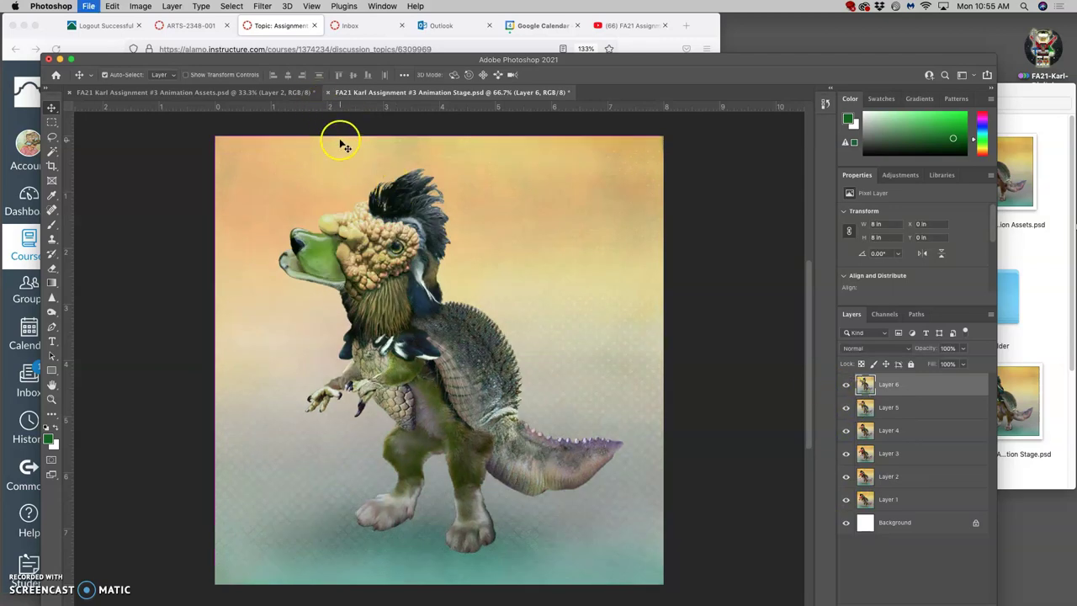
- Save Animation Stage, then in Animation Assets deselect and merge away Layer 2
key("super+s")
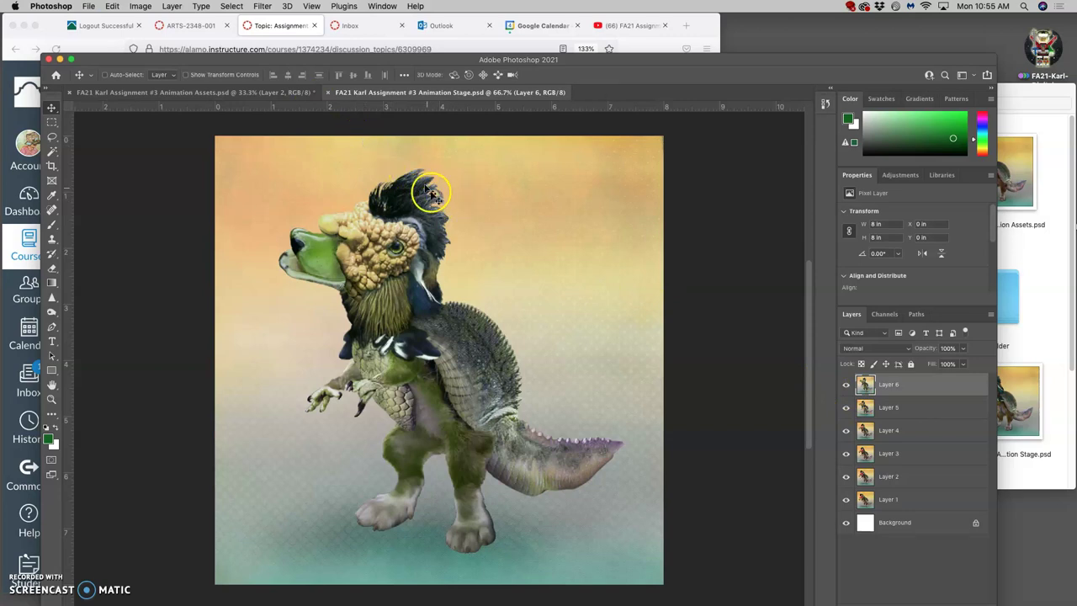
left_click(289, 94)
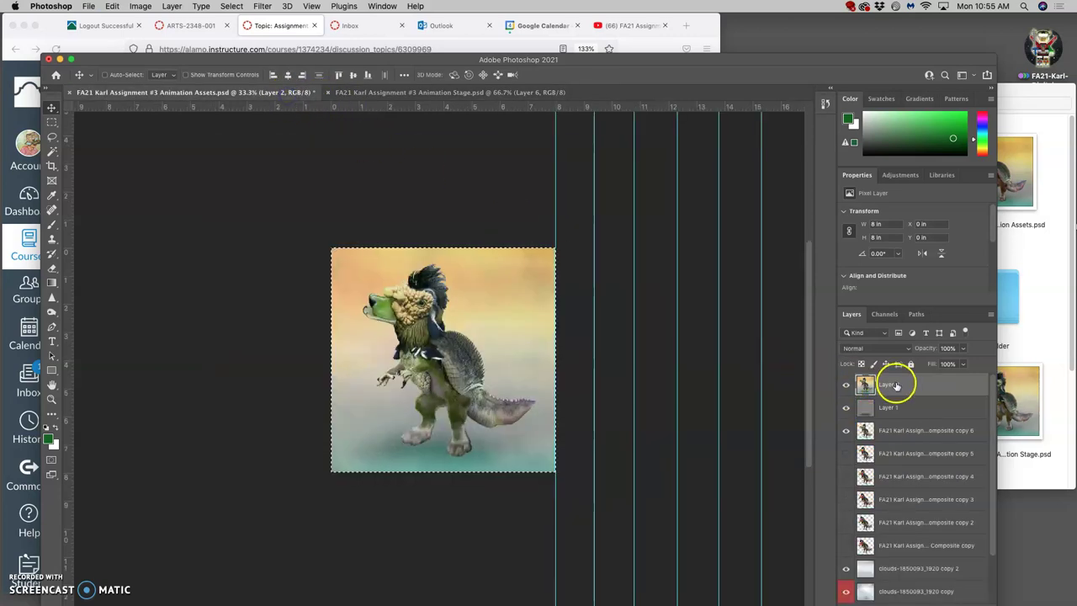
key("super+d")
key("super+e")
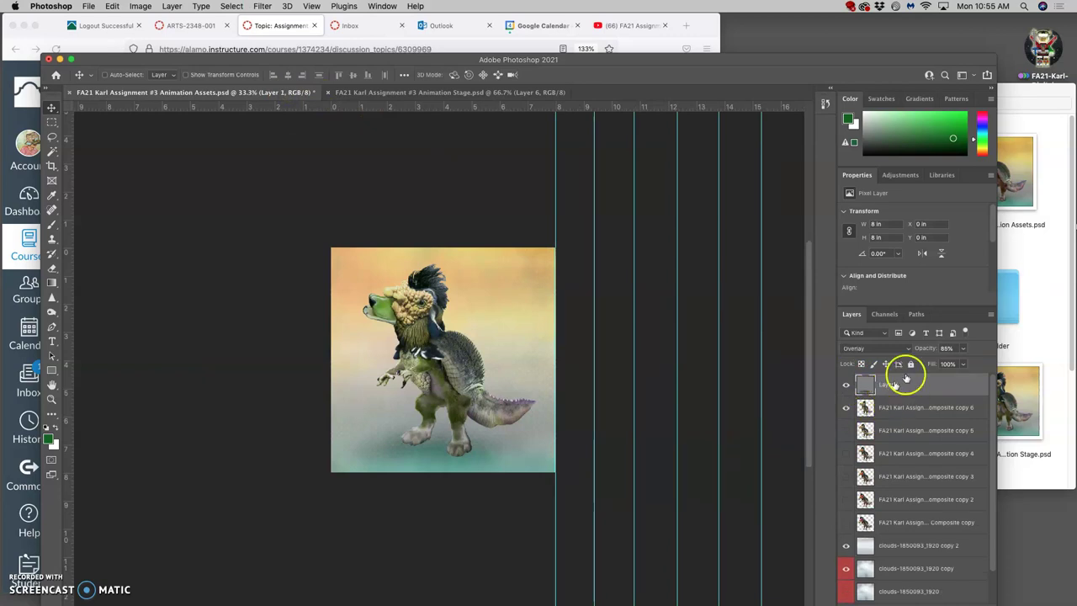
- Set the overlay layer to 80% opacity and duplicate Creature Composite copy 6 as copy 7
left_click(965, 351)
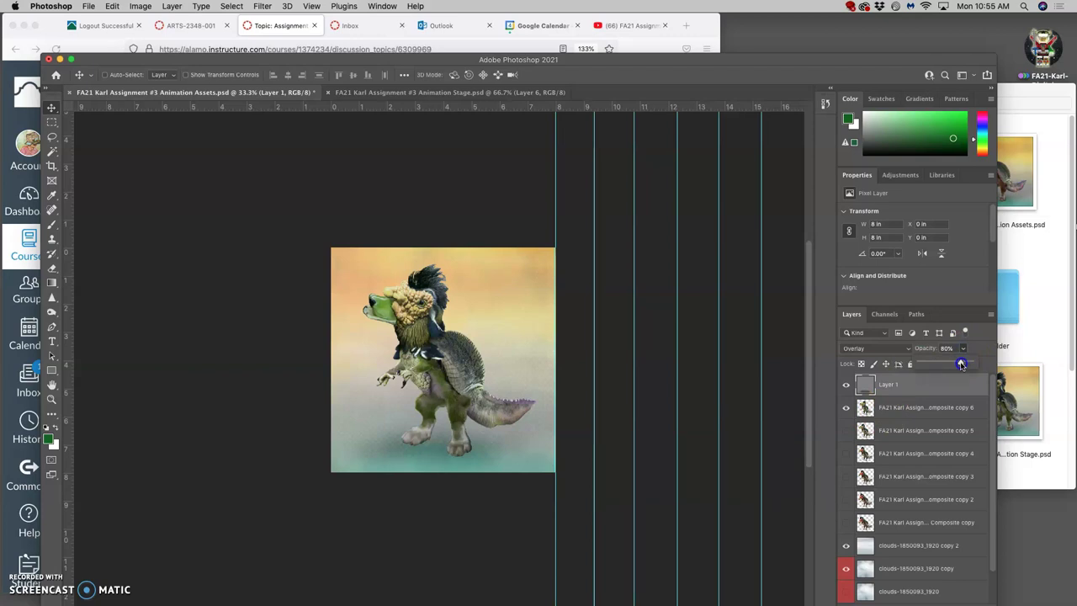
left_click(897, 408)
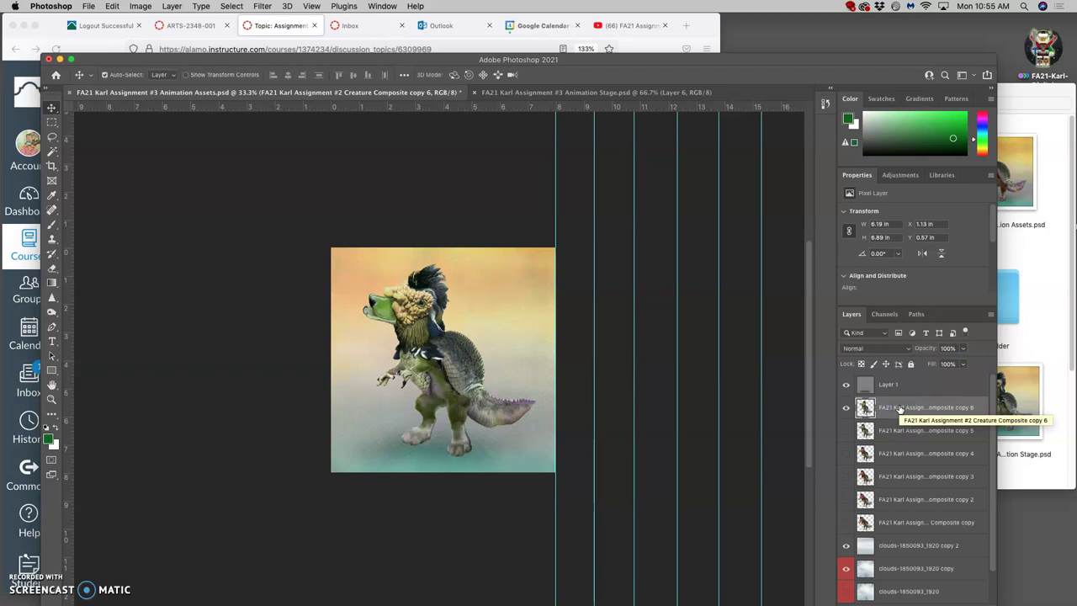
key("super+j")
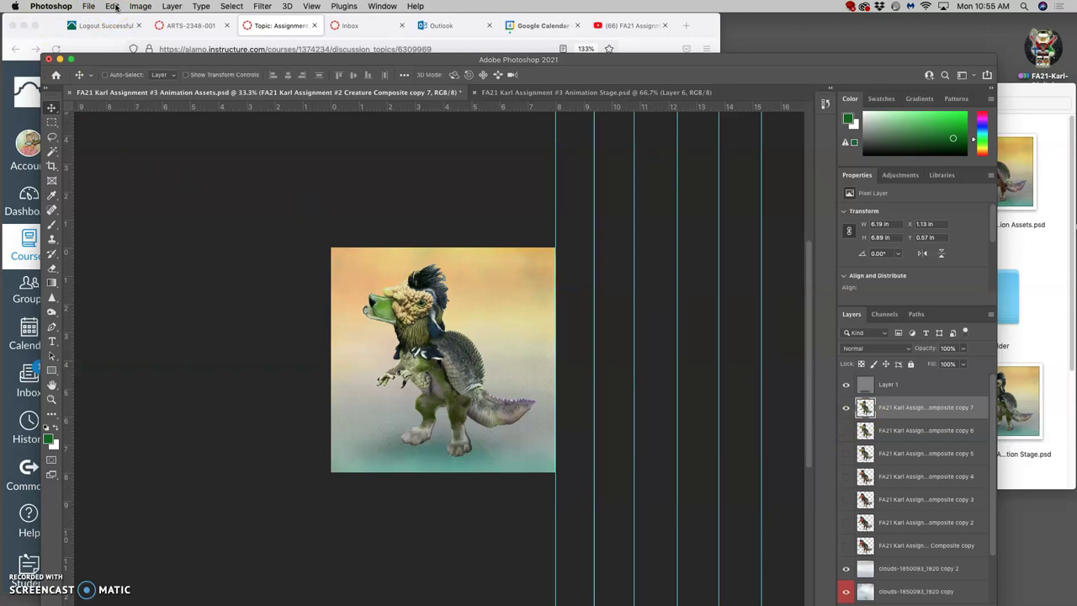
left_click(112, 7)
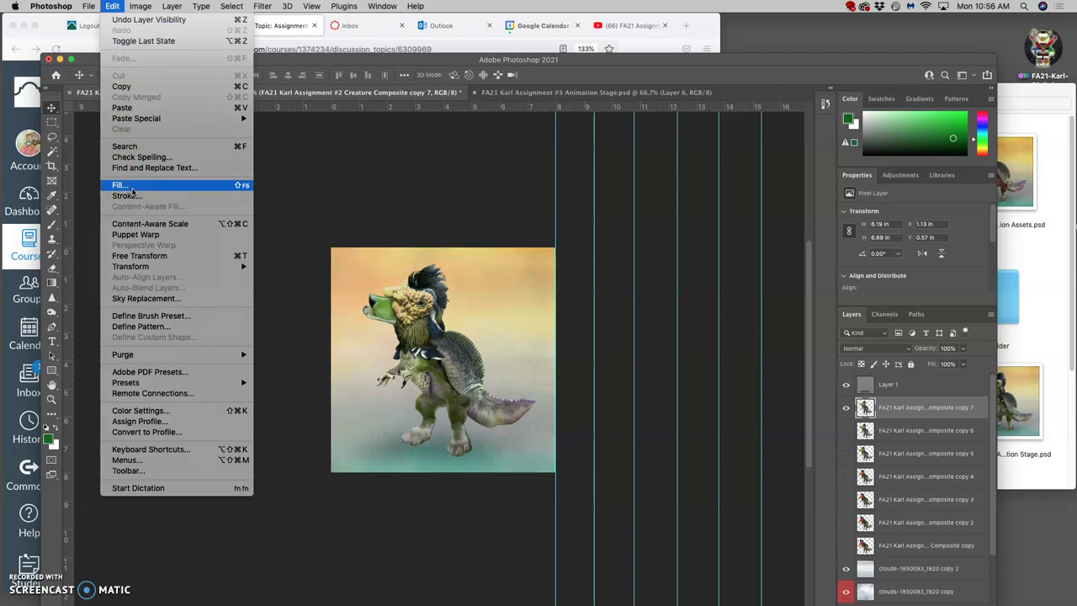
- Puppet-warp the copy 7 creature, pinning the tail and bending the leg and arm into a new pose
left_click(139, 234)
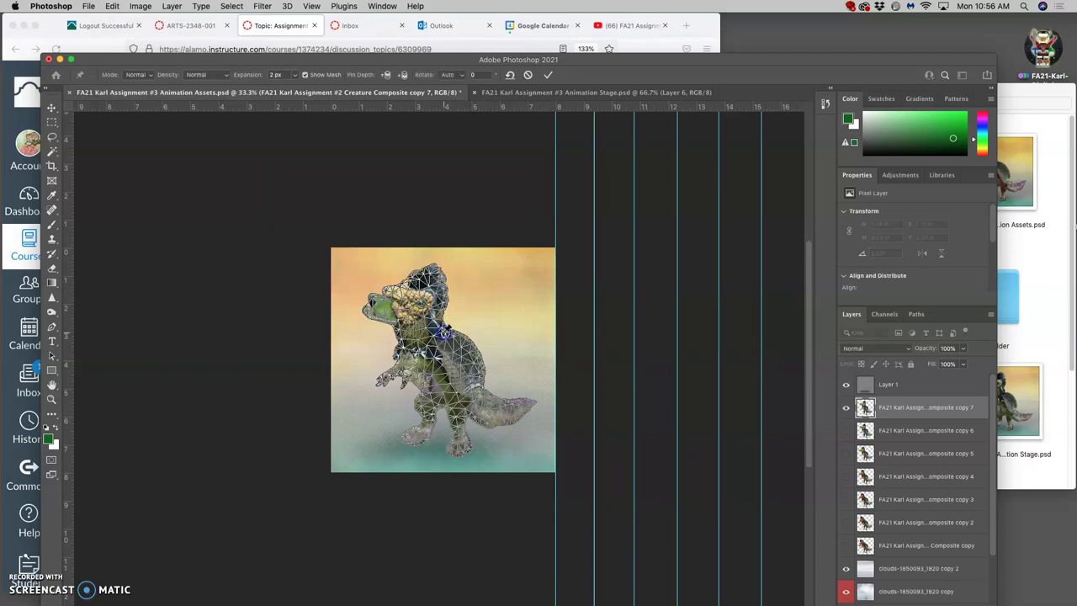
left_click(488, 402)
left_click(500, 404)
left_click(529, 408)
left_click_drag(467, 425, 423, 425)
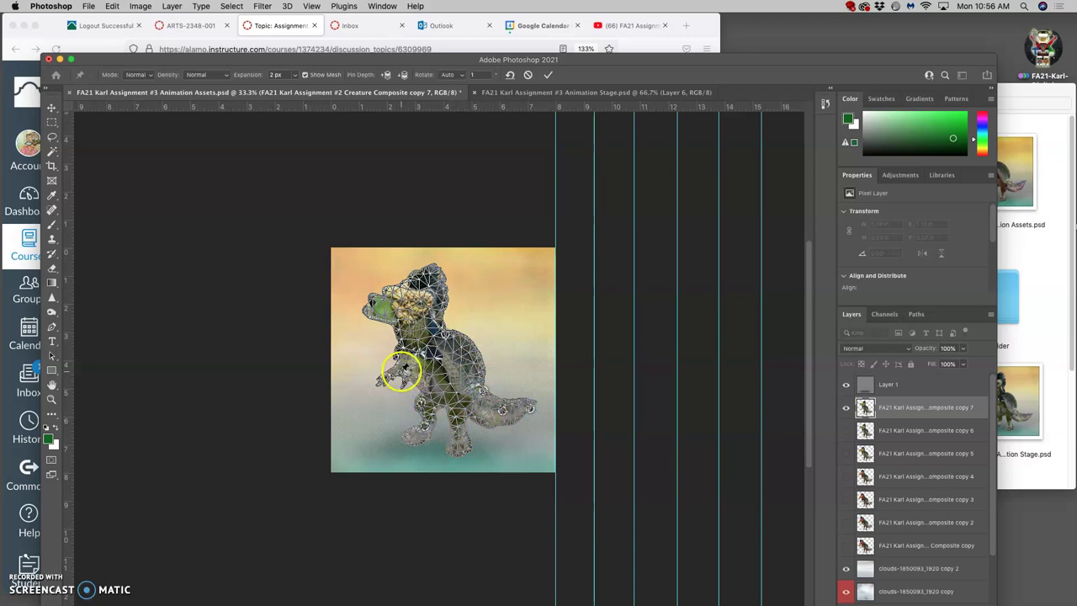
mouse_move(405, 371)
left_mouse_down()
mouse_move(398, 307)
mouse_move(435, 313)
mouse_move(427, 289)
mouse_move(446, 324)
mouse_move(374, 305)
mouse_move(449, 277)
mouse_move(446, 257)
mouse_move(463, 257)
mouse_move(446, 336)
mouse_move(450, 301)
mouse_move(408, 369)
left_mouse_up()
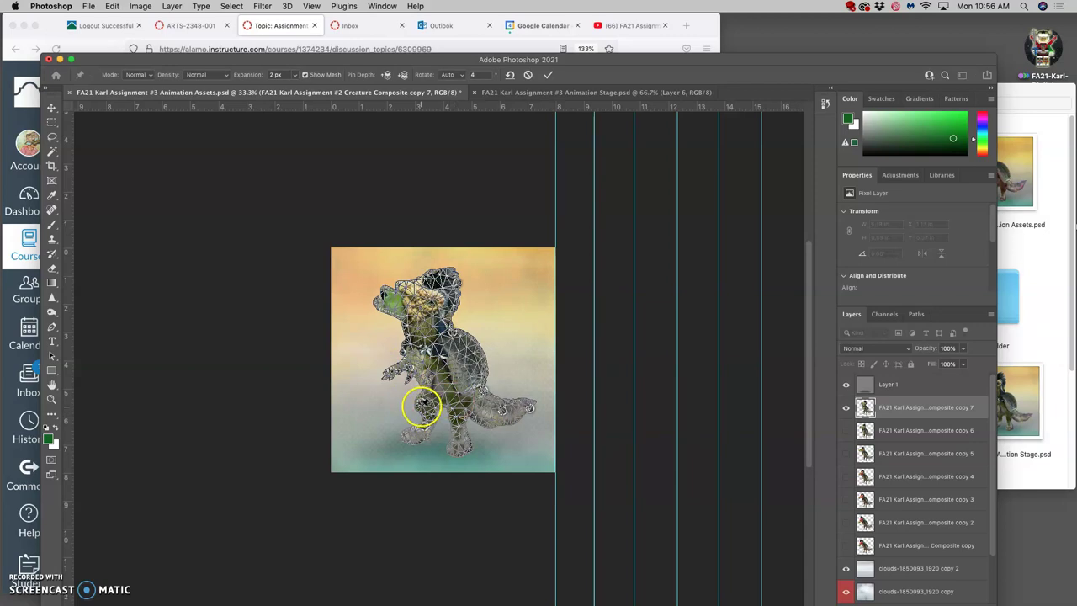
left_click_drag(421, 407, 527, 412)
left_click(421, 405)
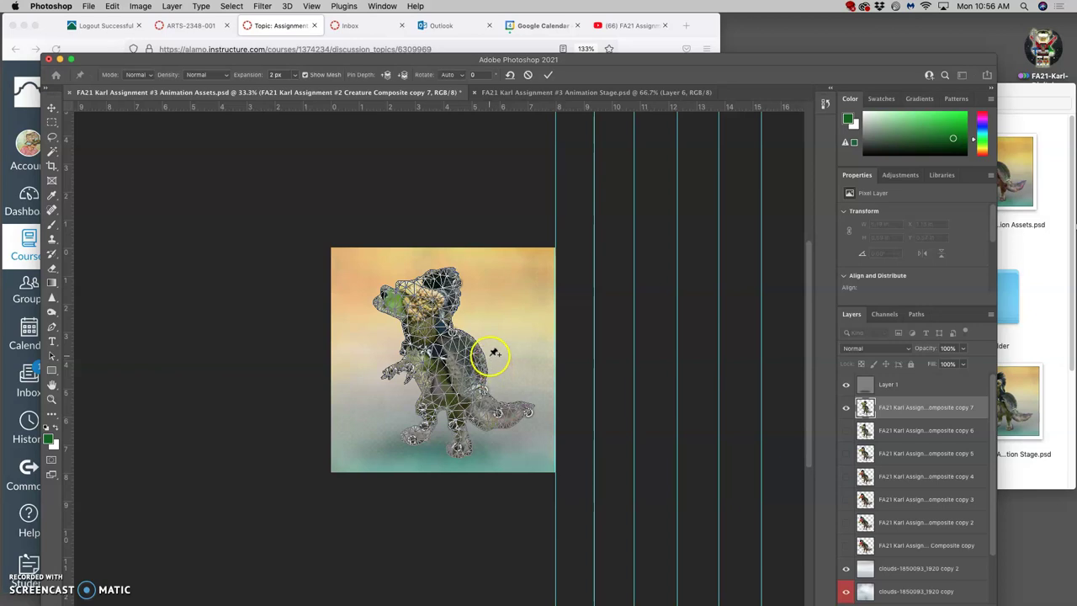
- Commit the warped pose and toggle copy 6 and copy 7 to compare the poses
key("Return")
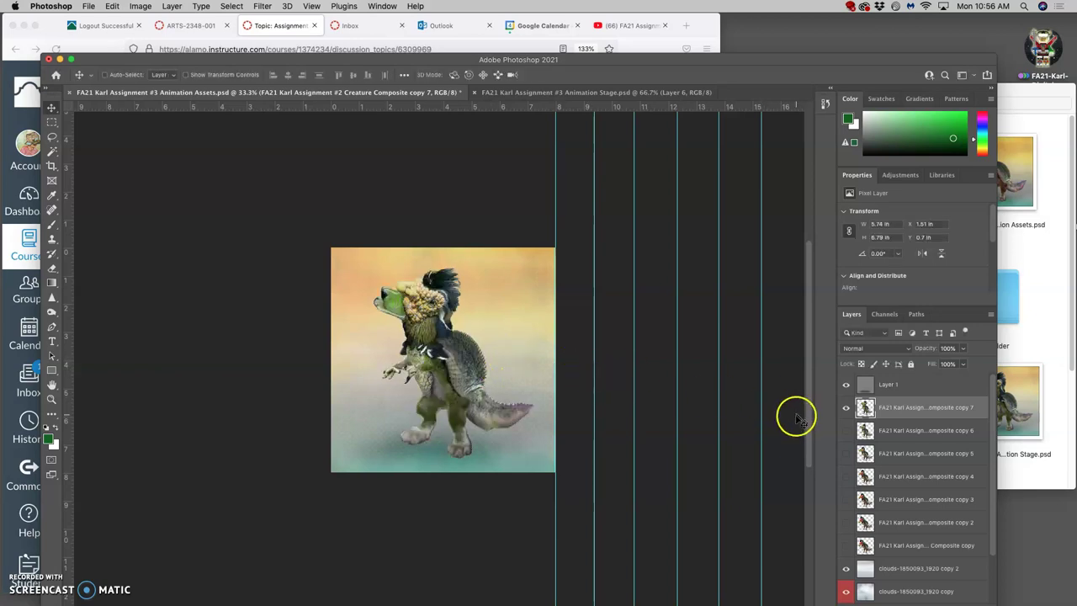
left_click(844, 429)
left_click(845, 414)
left_click(845, 412)
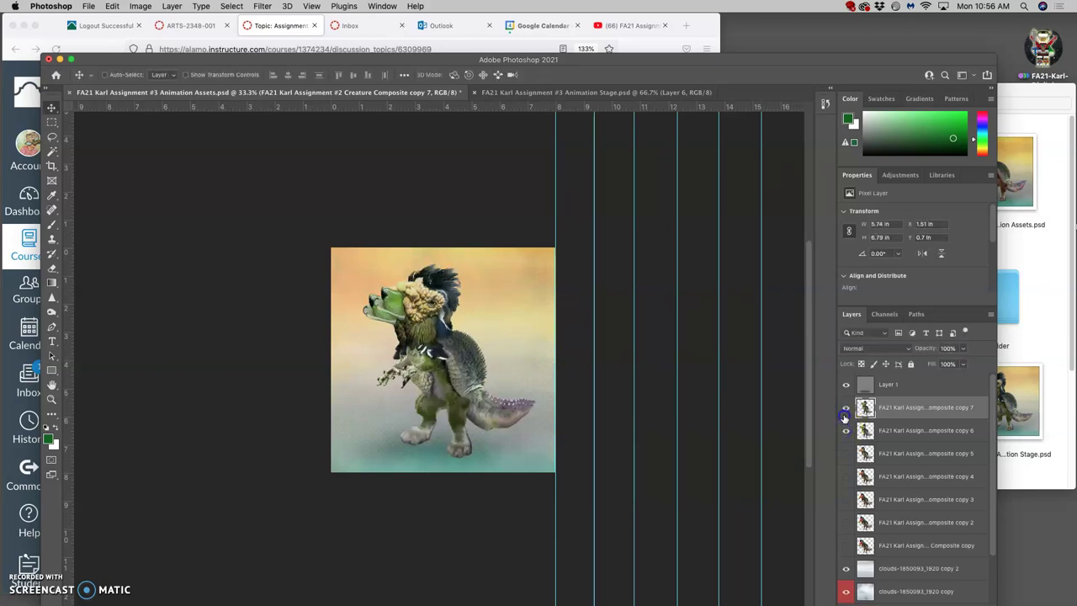
left_click(844, 416)
left_click(845, 416)
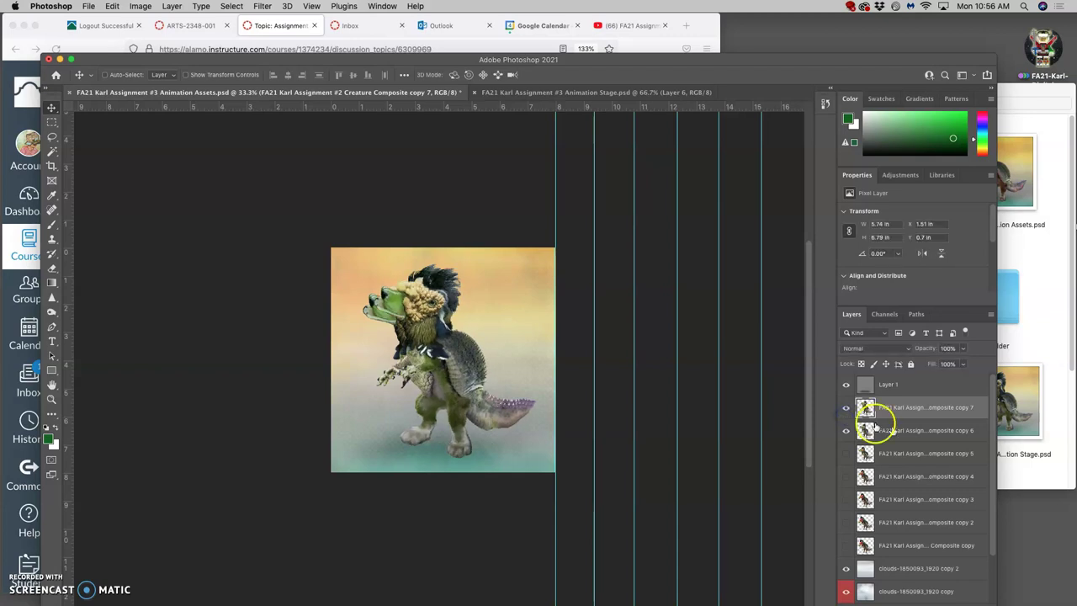
- Enlarge the copy 7 creature to about 104%, nudge it right, and hide copy 6
key("super+t")
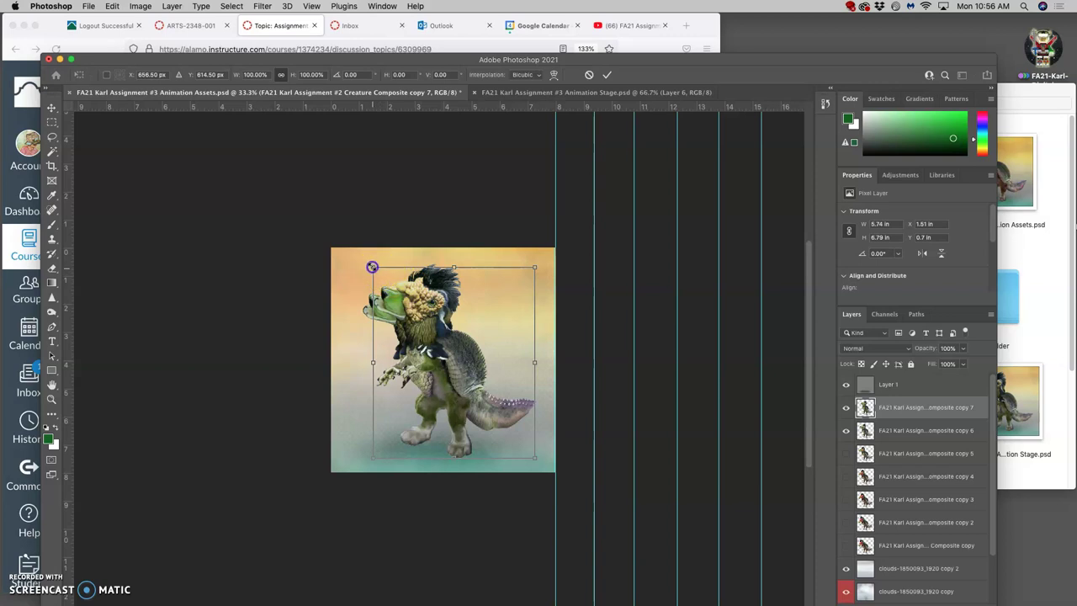
left_click_drag(372, 266, 368, 263)
left_click_drag(420, 299, 412, 299)
left_click(427, 305)
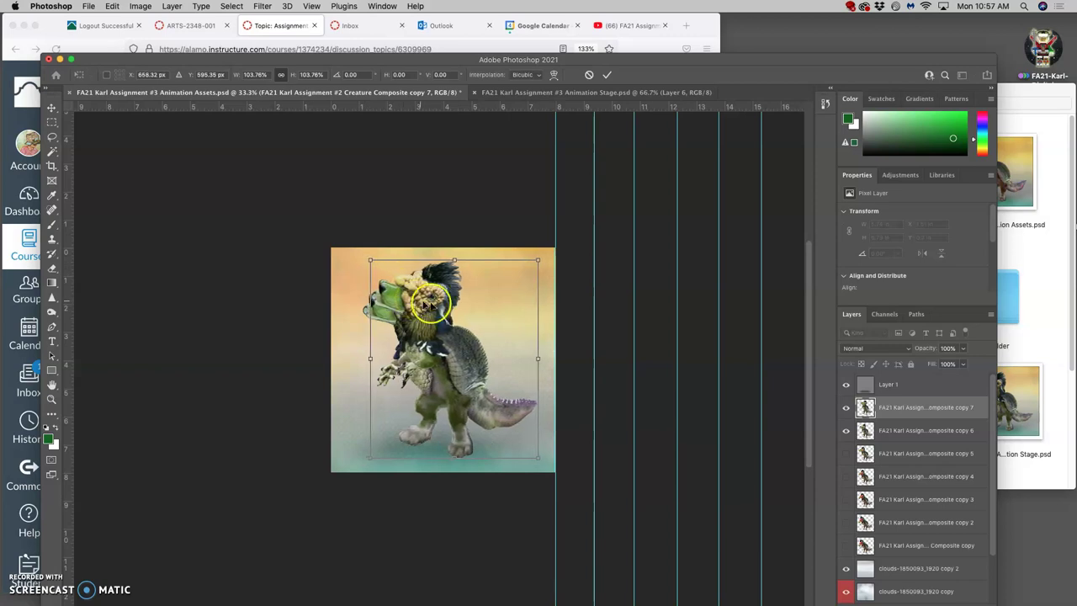
key("Return")
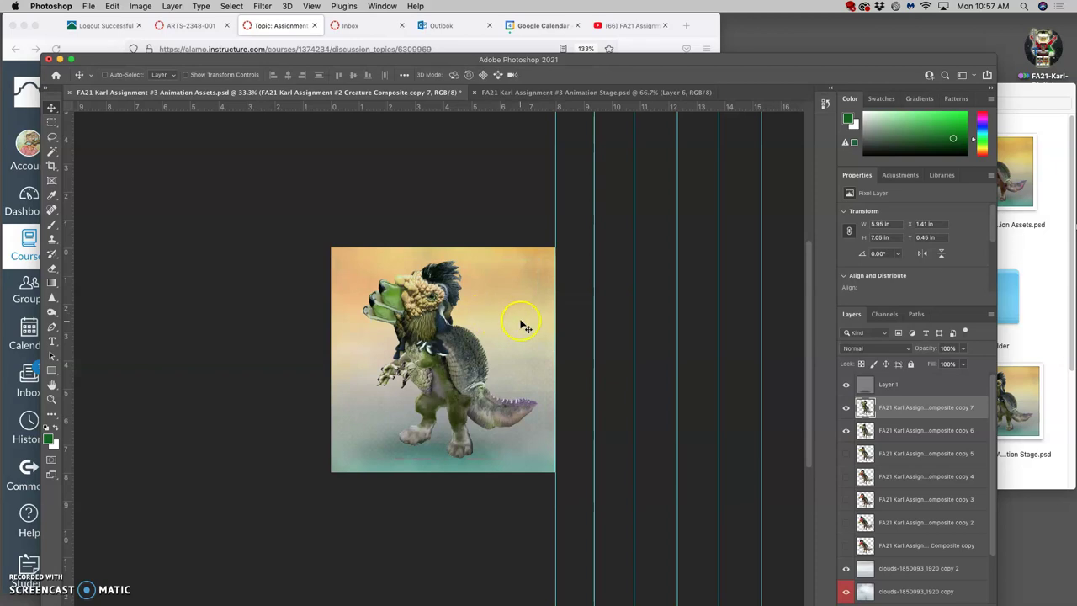
left_click(847, 431)
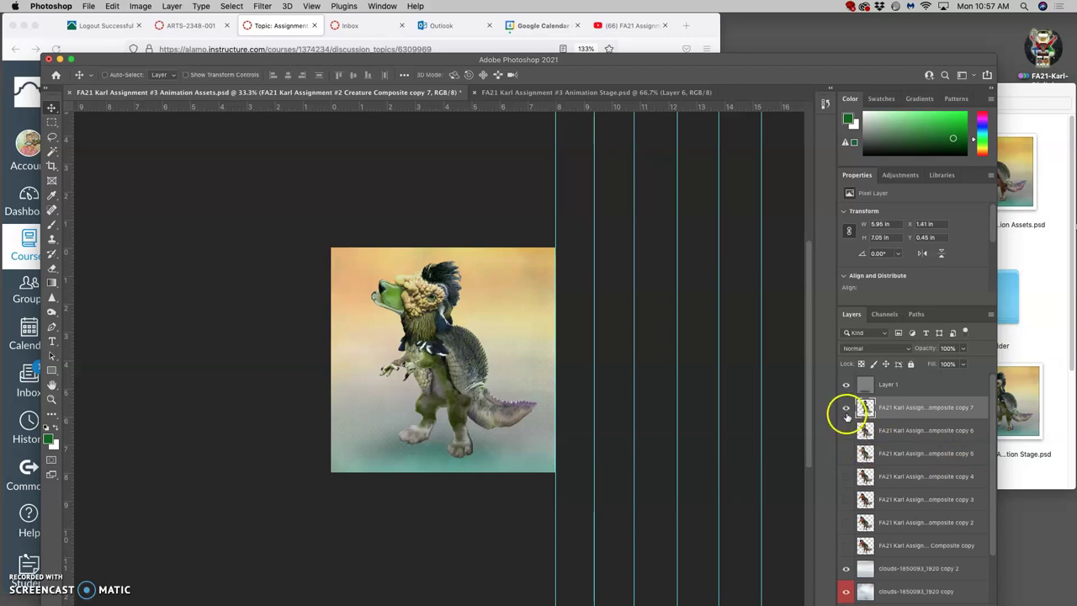
- Apply Hue/Saturation of Hue +30, Saturation −15 to tint the copy 7 creature greener
left_click(144, 7)
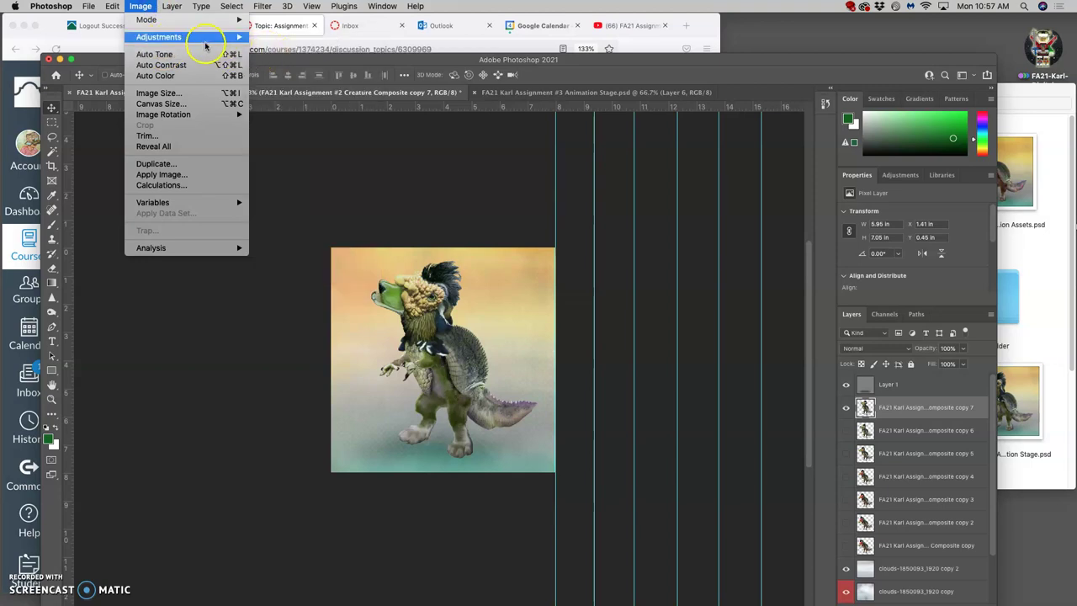
mouse_move(202, 37)
left_click(286, 98)
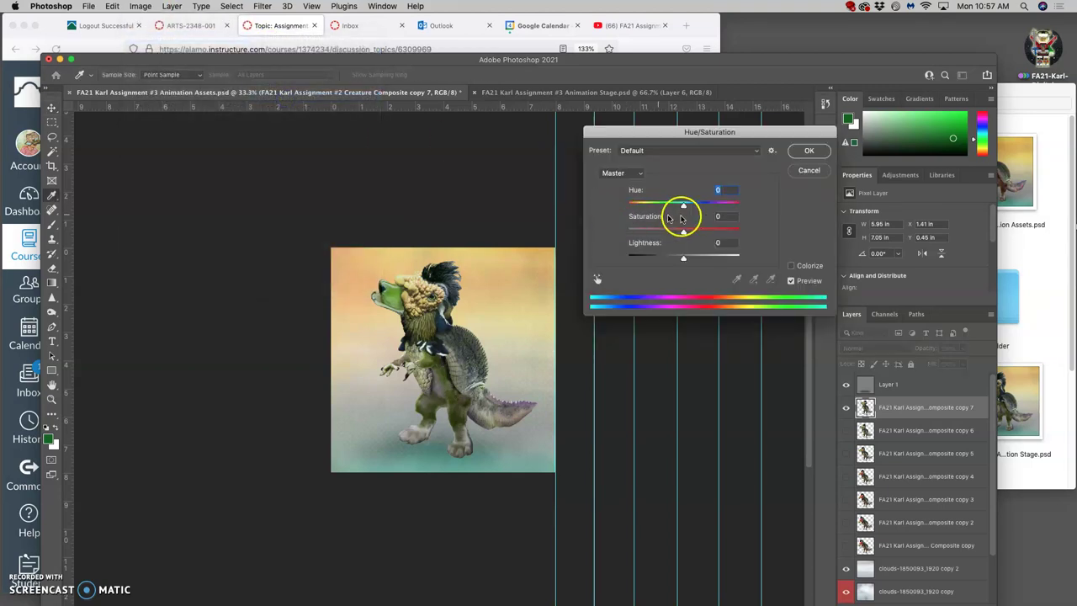
left_click_drag(682, 208, 704, 209)
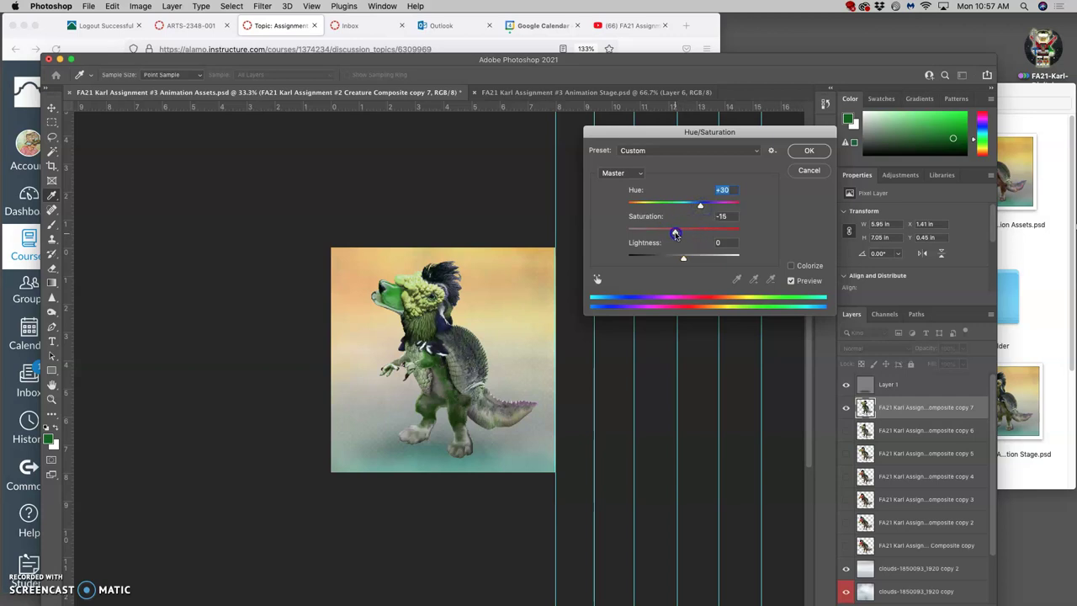
left_click(809, 151)
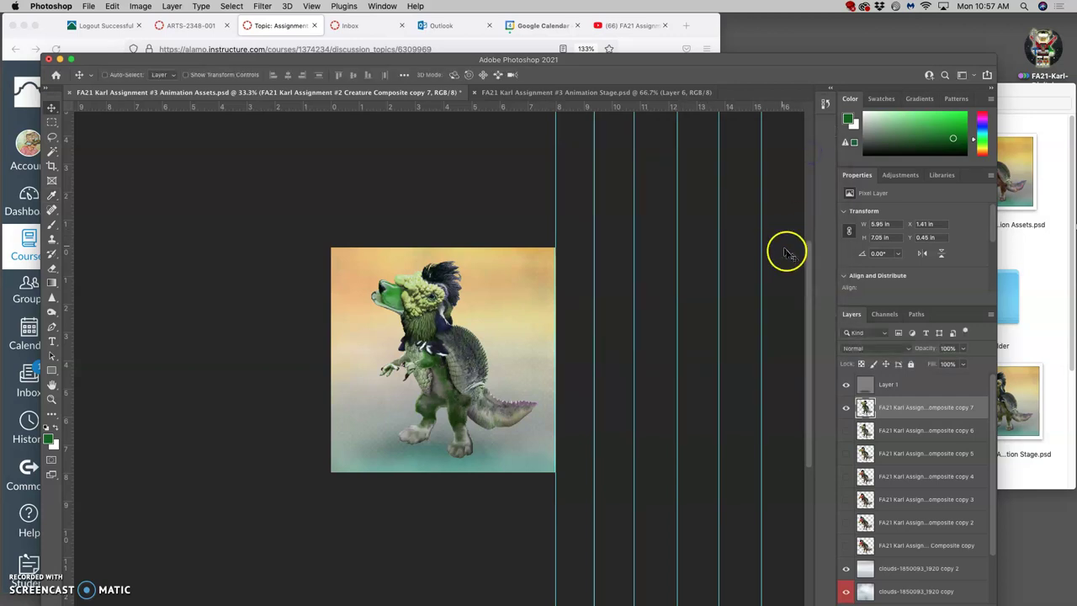
- Toggle copy 6 and copy 7 to compare, leaving copy 7 visible and copy 6 hidden
left_click(847, 430)
left_click(847, 409)
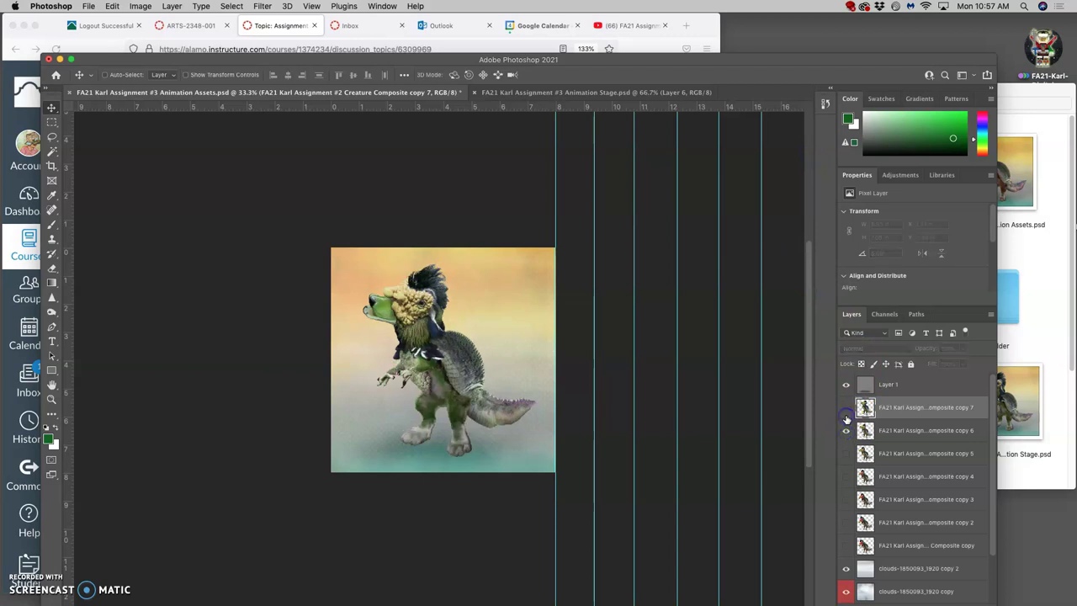
left_click(846, 408)
left_click(847, 430)
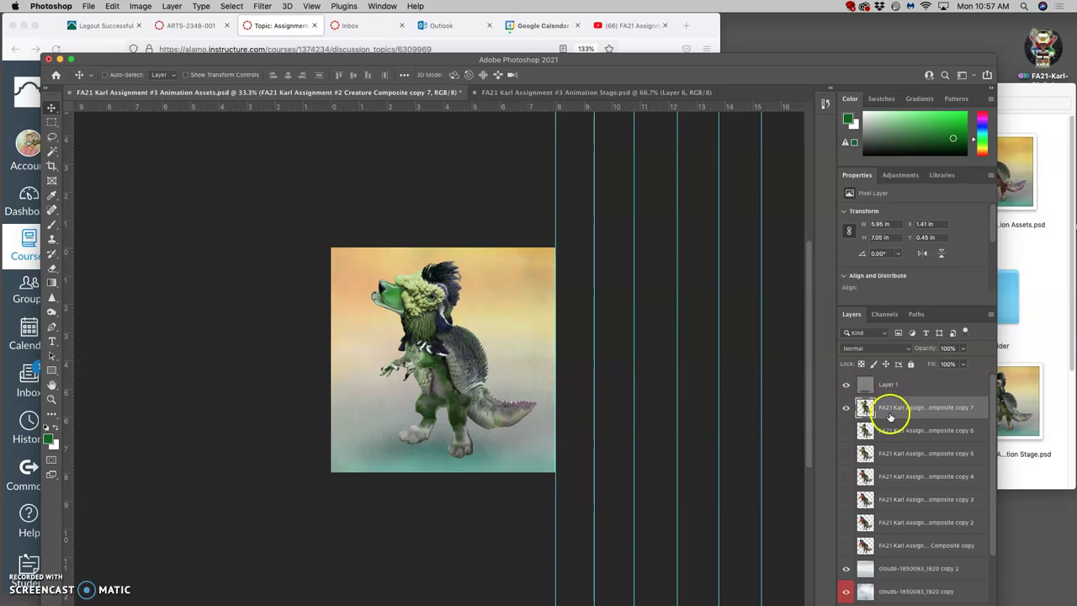
- Give the copy 7 creature a white Screen-mode Outer Glow, 51 px size at 33% opacity
double_click(958, 402)
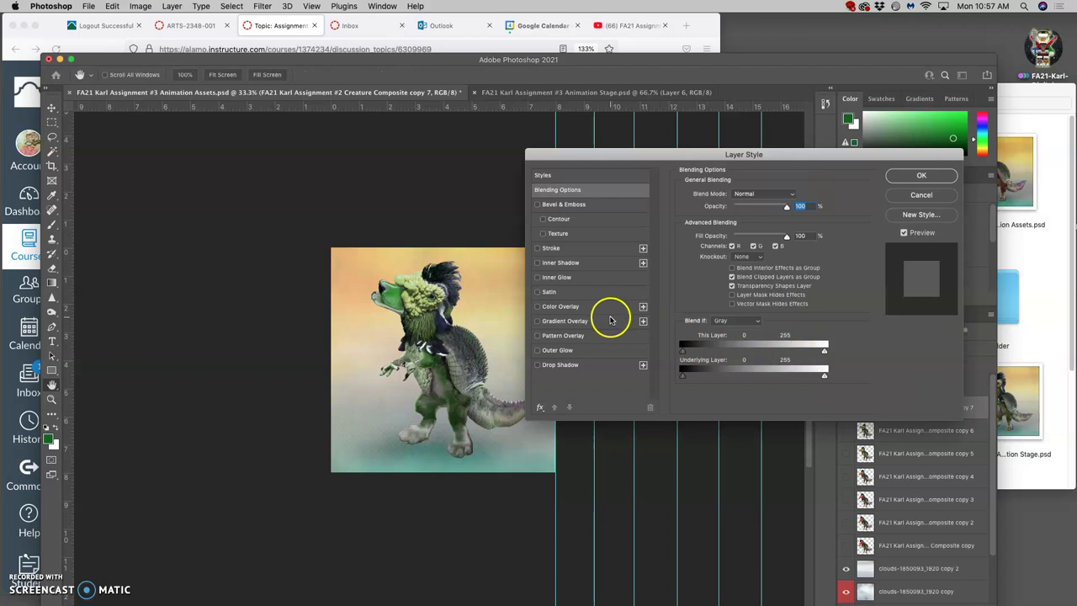
left_click(537, 353)
left_click(557, 352)
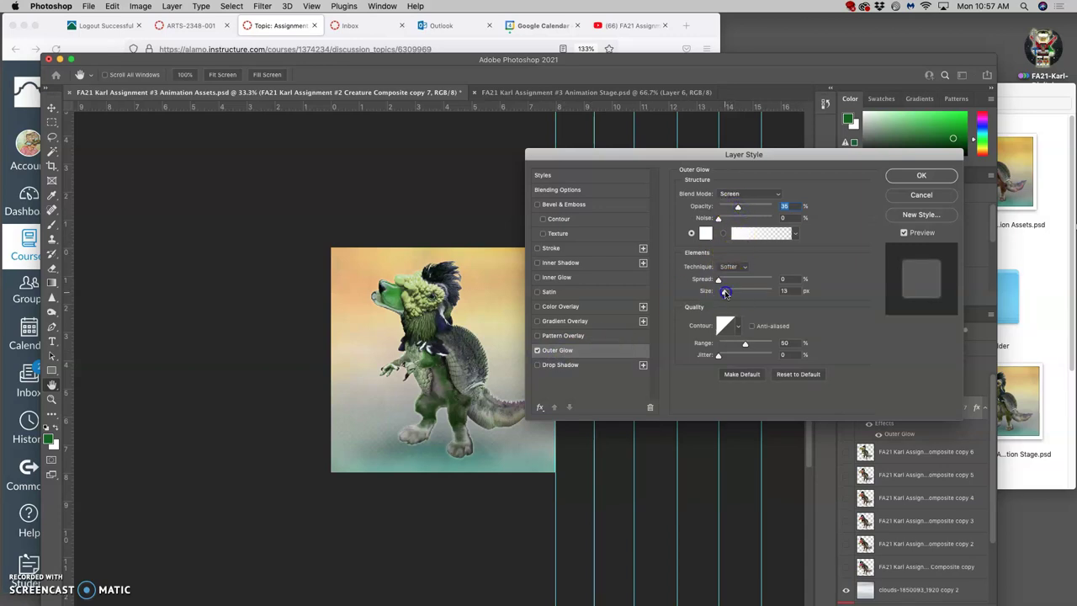
left_click_drag(726, 291, 734, 293)
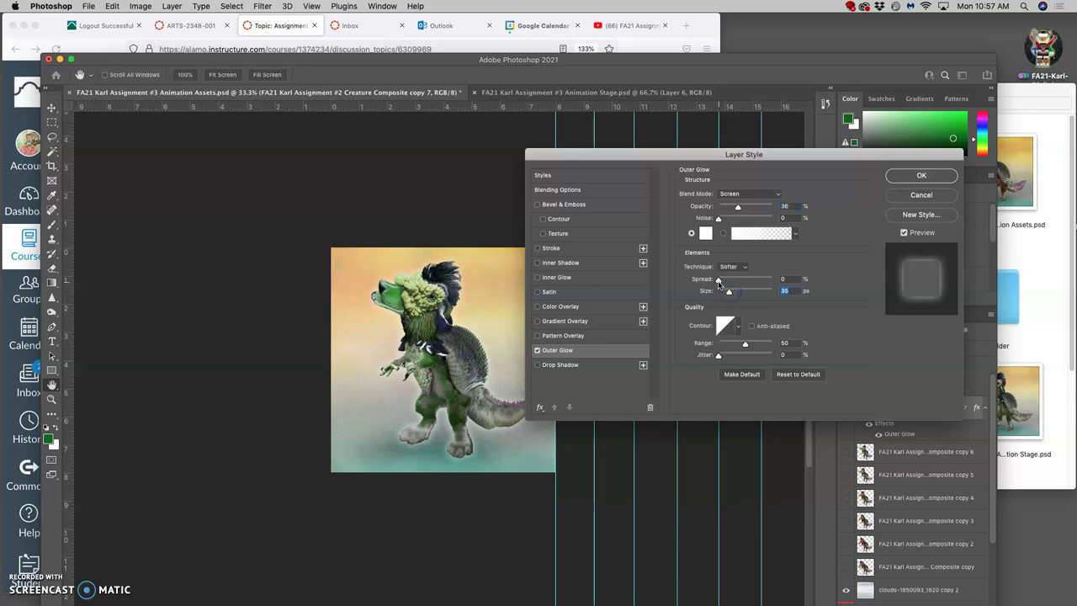
left_click_drag(719, 281, 727, 281)
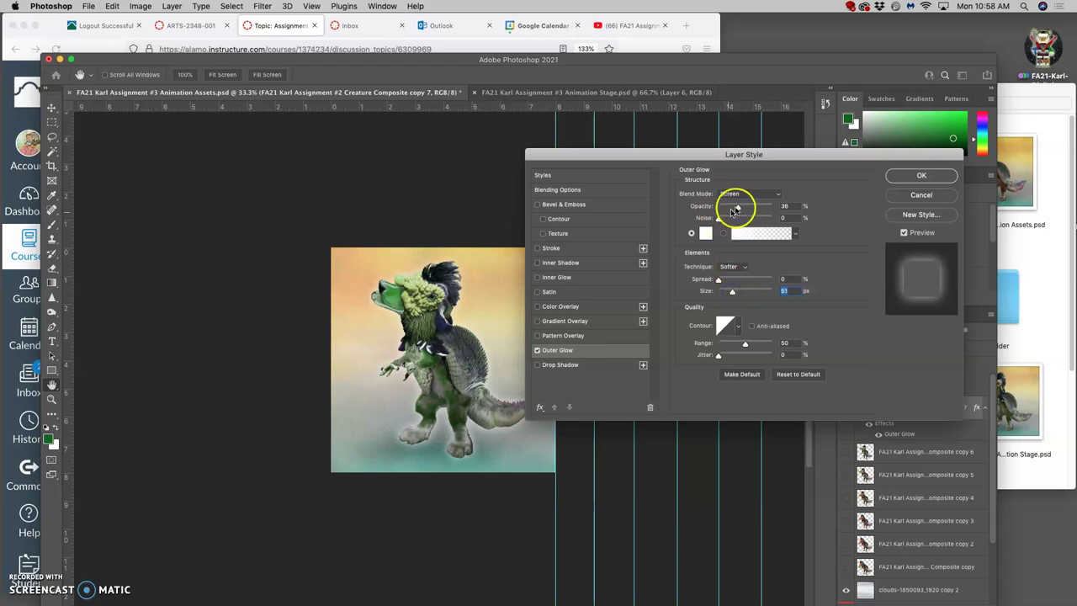
left_click_drag(741, 208, 739, 211)
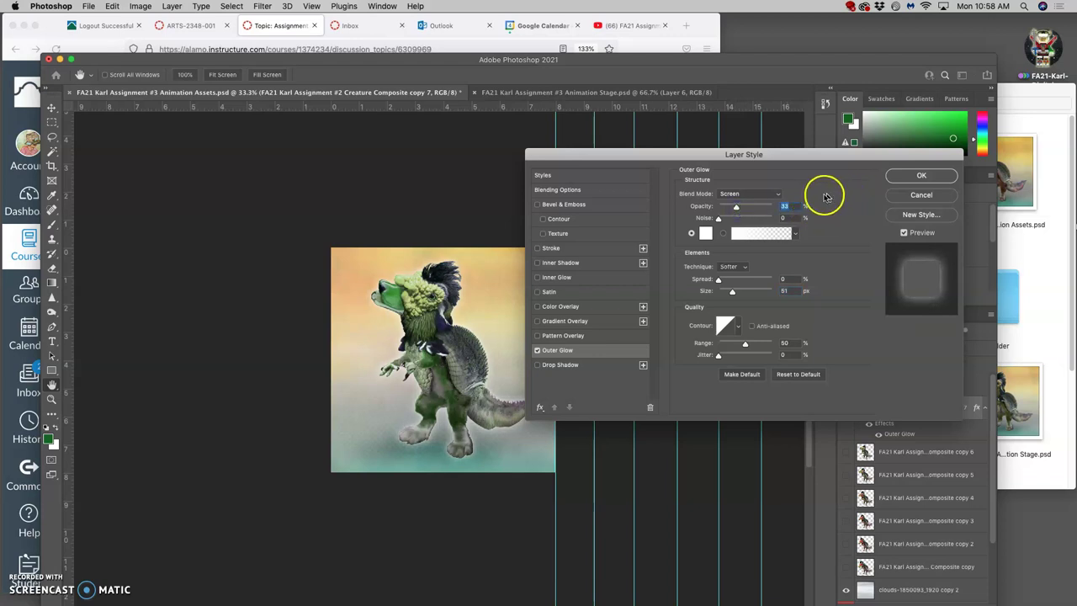
left_click(738, 209)
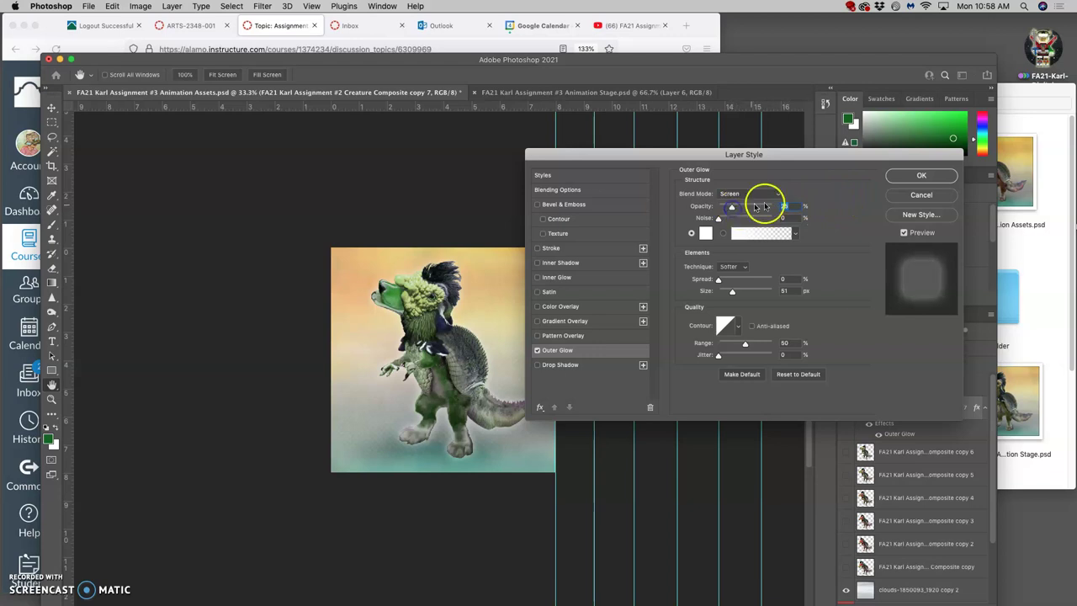
left_click(921, 176)
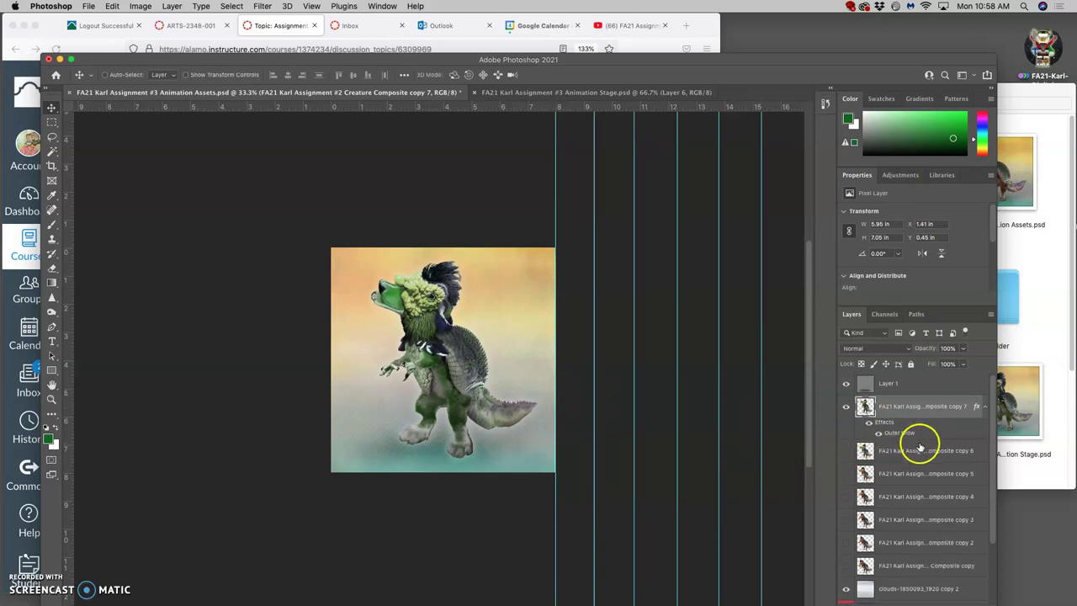
- Shift the clouds copy 2 layer further right with Free Transform
scroll(920, 446, "down", 1)
left_click(907, 573)
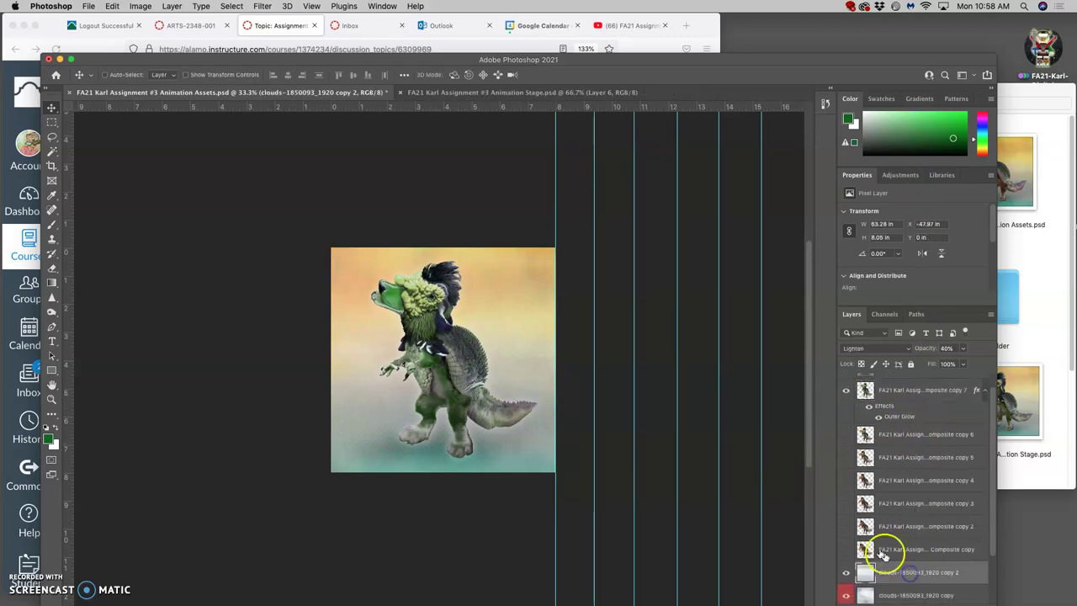
key("super+t")
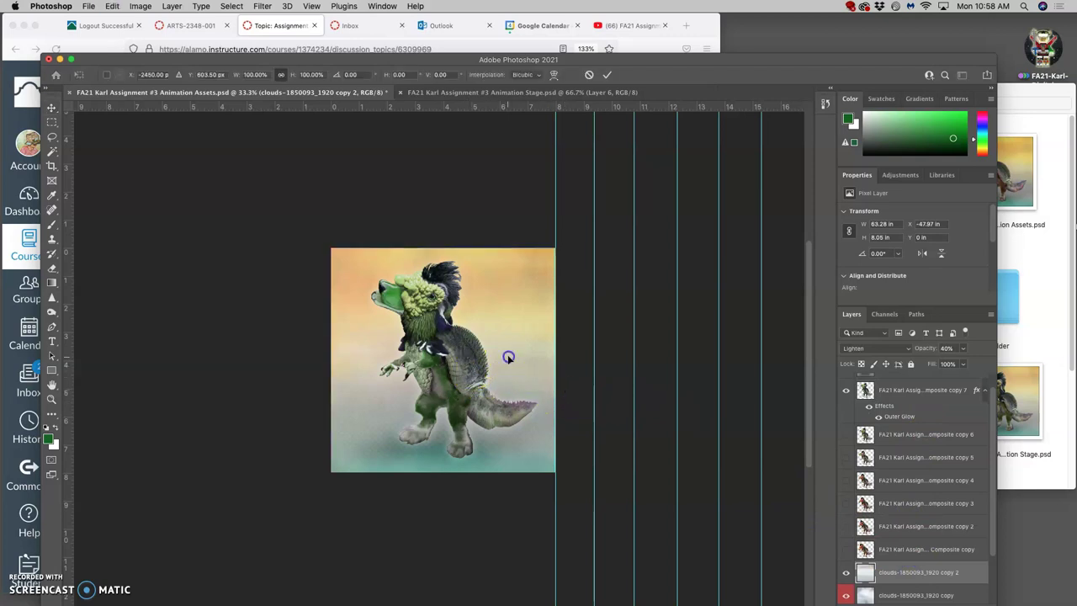
left_click_drag(507, 354, 551, 358)
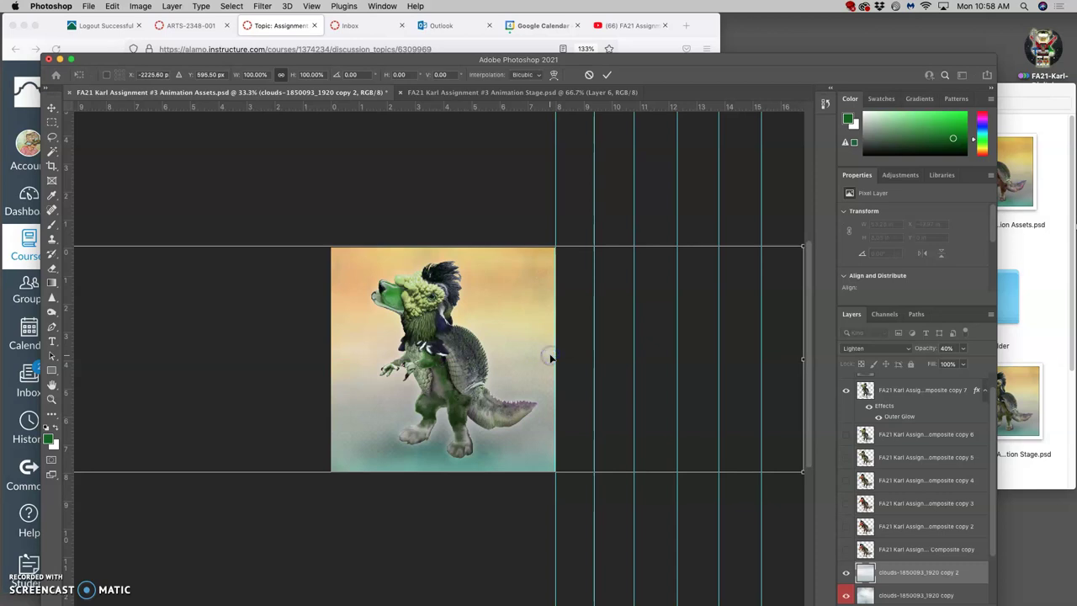
key("Return")
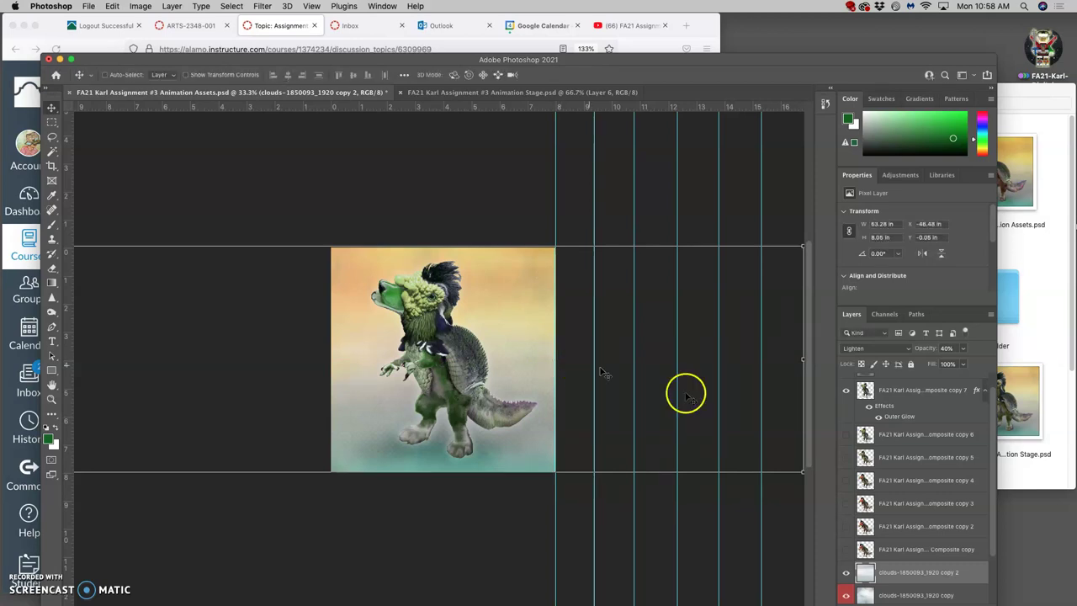
- Raise the clouds-1850093_1920 copy layer's opacity to 37%
left_click(892, 594)
left_click(961, 349)
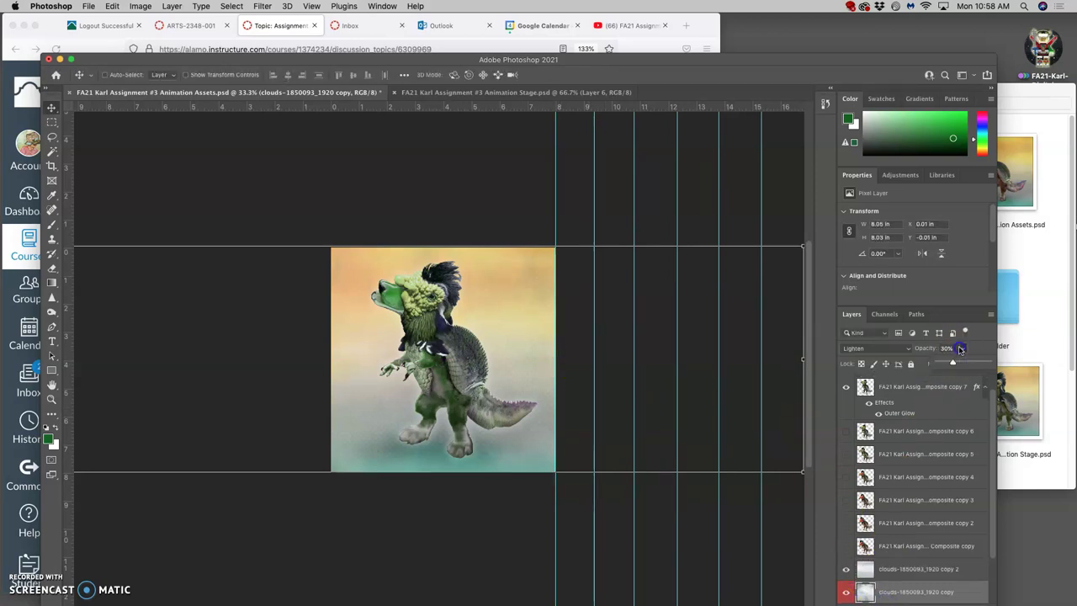
left_click_drag(961, 363, 962, 363)
left_click_drag(957, 363, 957, 364)
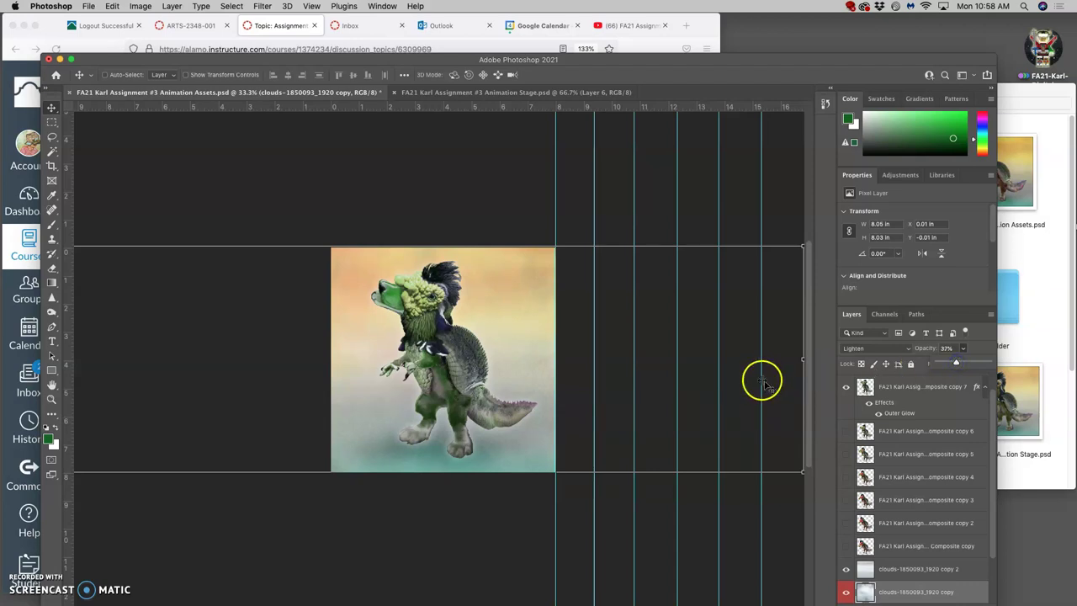
left_click(755, 380)
- Set Layer 1 to Overlay blending at 82% opacity
left_click(867, 387)
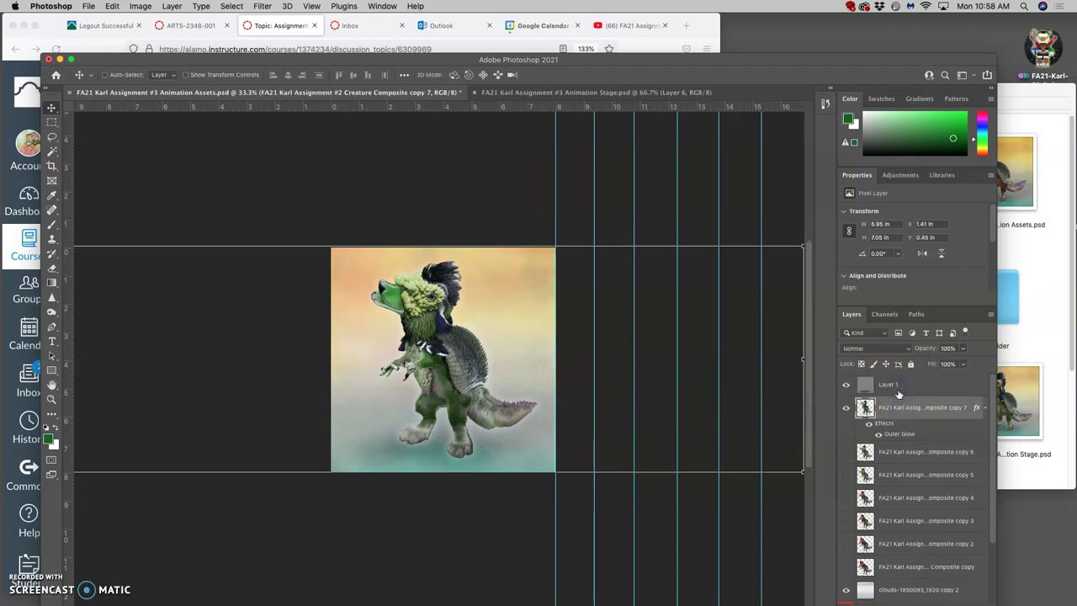
left_click(897, 387)
key("shift+alt+o")
left_click_drag(964, 349, 964, 354)
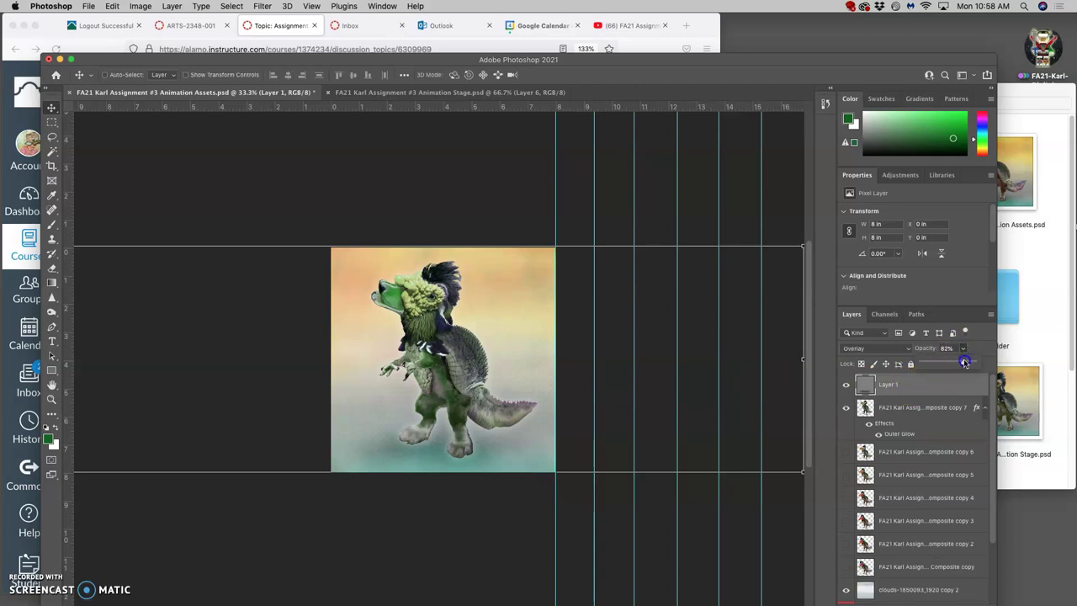
left_click_drag(964, 362, 965, 362)
left_click(925, 387)
- Stamp all visible layers into a new Layer 2 and copy the whole canvas
left_click(171, 5)
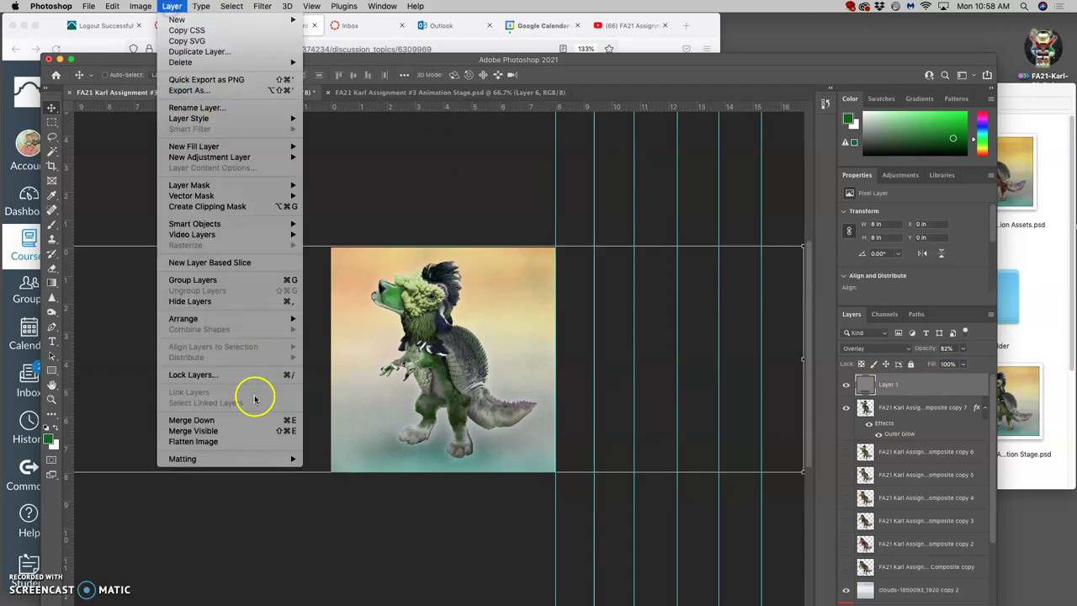
left_click(227, 434, "alt")
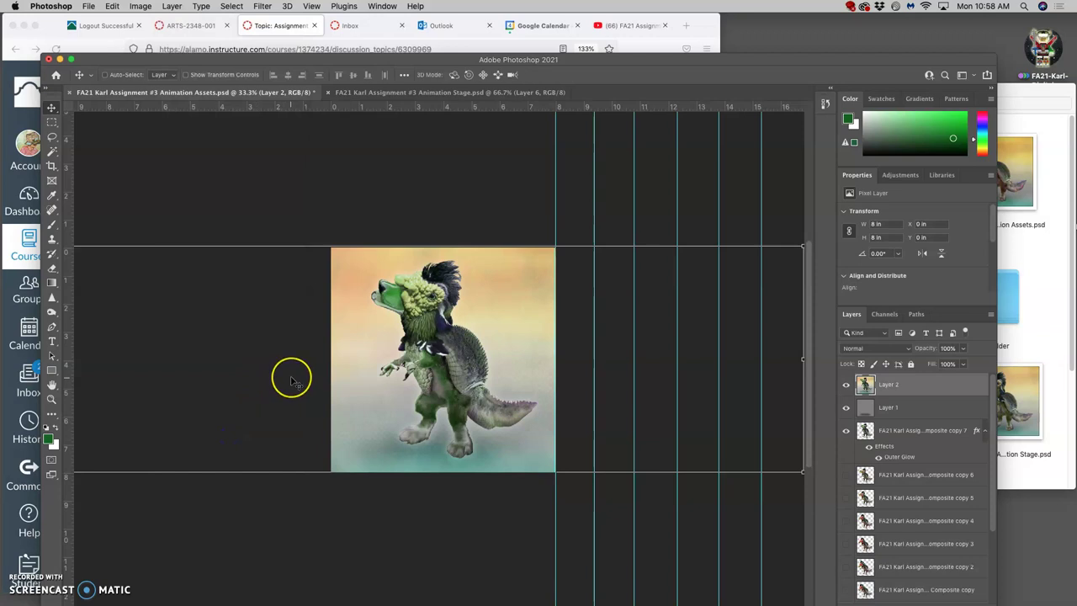
left_click_drag(291, 382, 292, 381)
key("super+a")
left_click(411, 227)
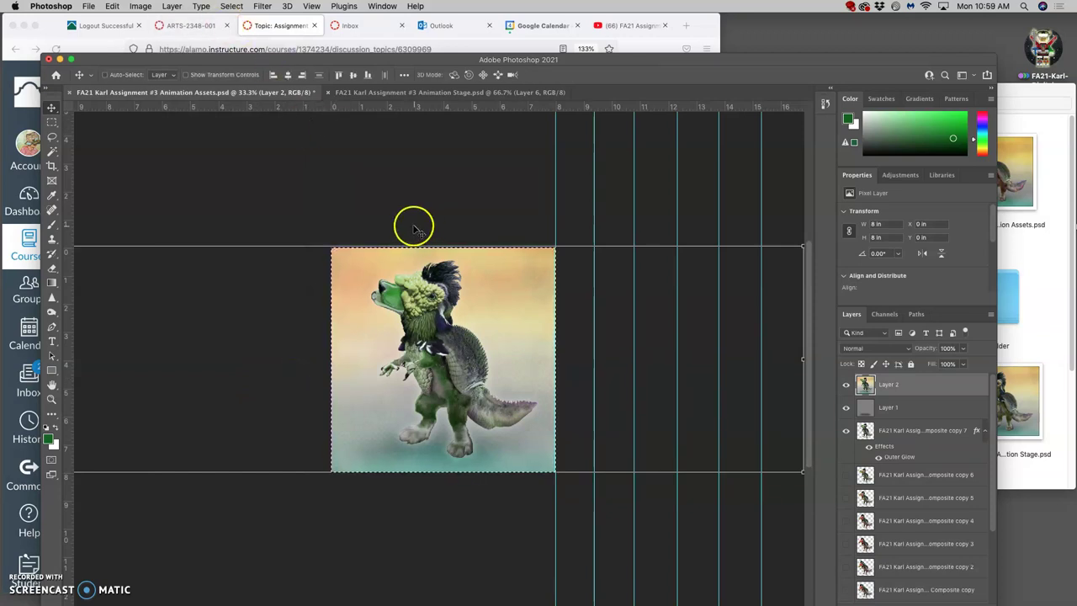
key("super+c")
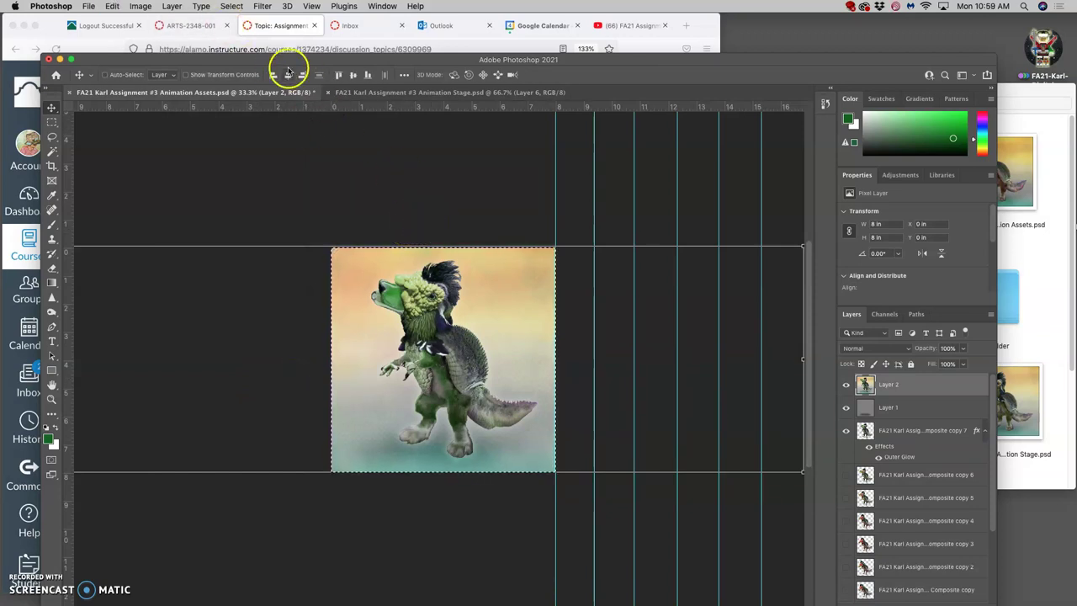
left_click(400, 94)
- Paste the glowing creature into Animation Stage as Layer 7 and toggle it to compare frames
key("super+v")
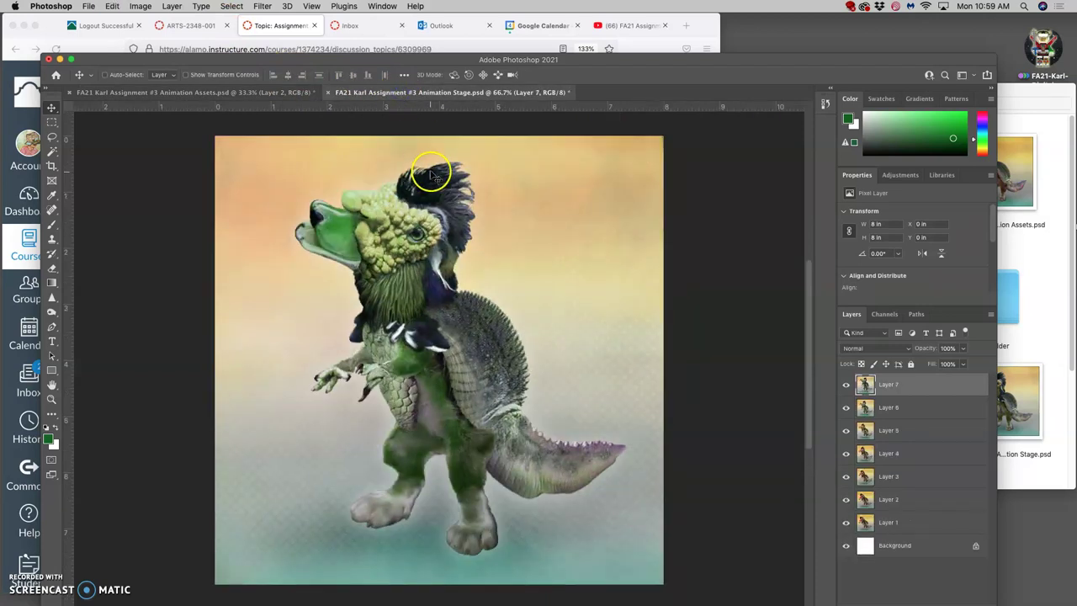
left_click(846, 386)
left_click(847, 385)
left_click(846, 385)
left_click(847, 385)
left_click(846, 385)
left_click(847, 386)
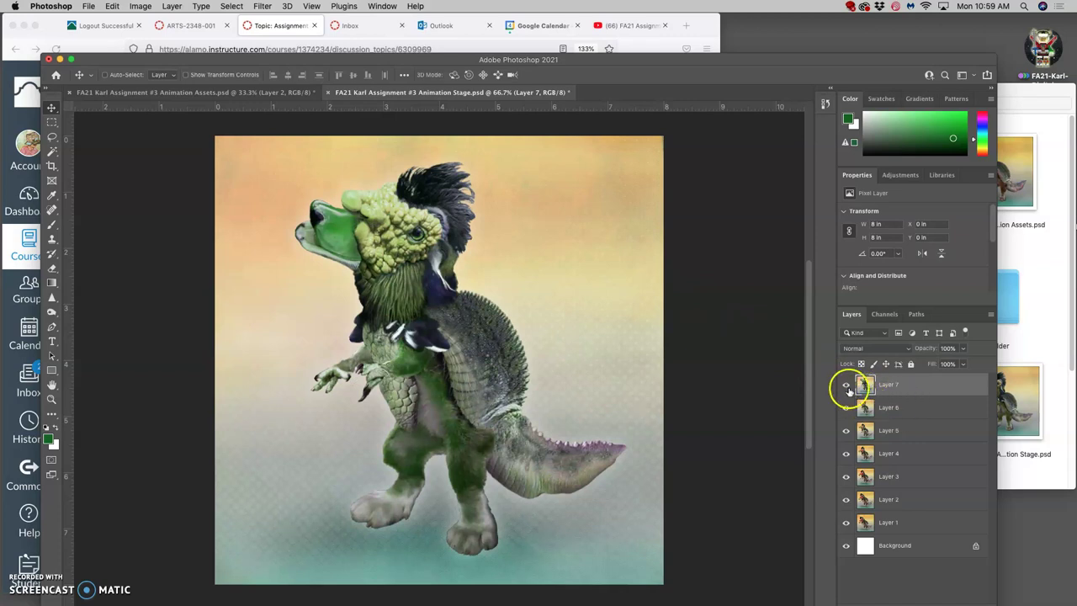
left_click(847, 385)
left_click(847, 386)
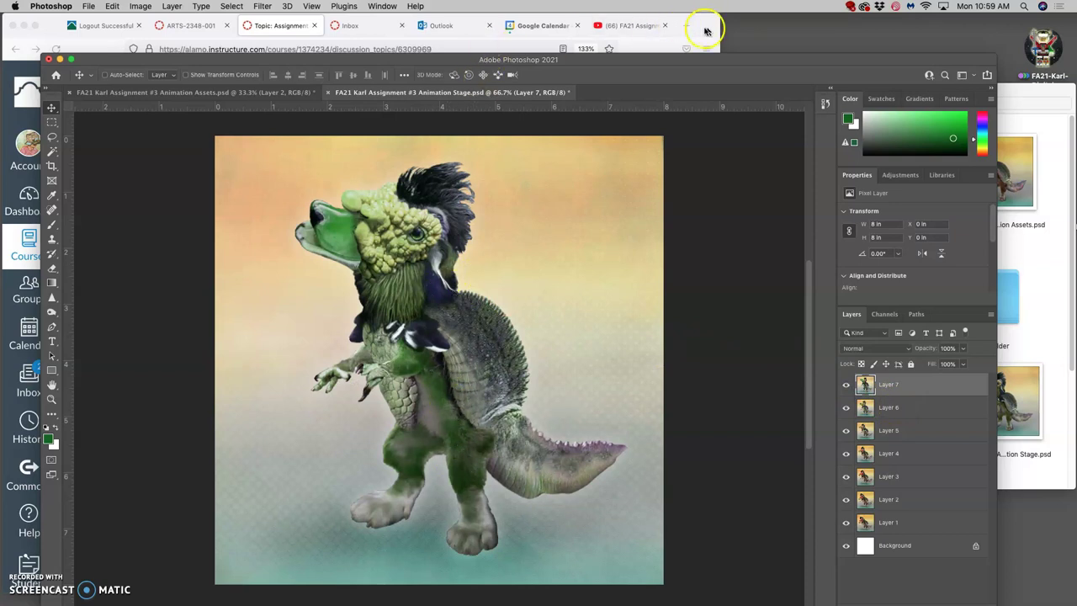
left_click(705, 32)
- Review the nine-panel transformation storyboard and rough animatic on the Canvas discussion page
scroll(411, 101, "up", 1)
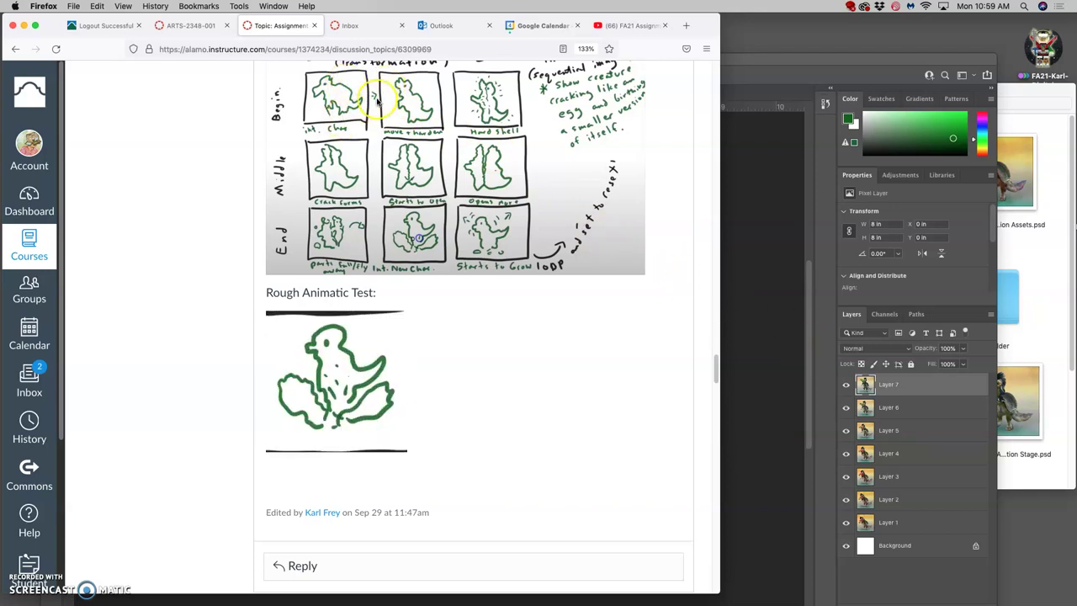
- Flip through the creature frames by toggling the visibility of Layers 2, 3, 4, 5 and 7
left_click(762, 245)
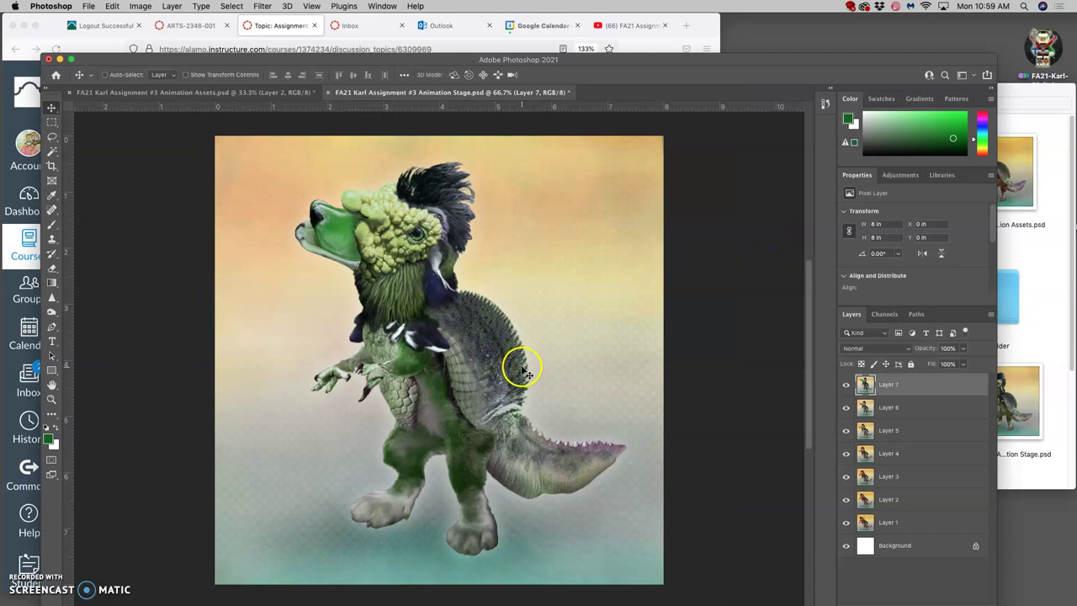
left_click(847, 430)
left_click(845, 454)
left_click(847, 384)
left_click(846, 386)
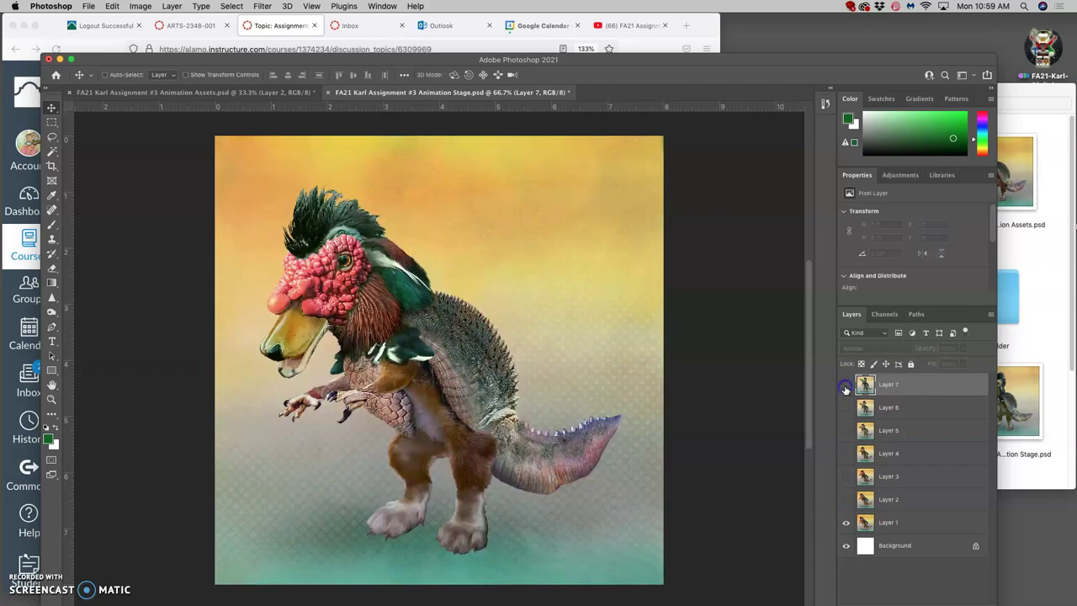
left_click(846, 386)
left_click(850, 486)
left_click(846, 501)
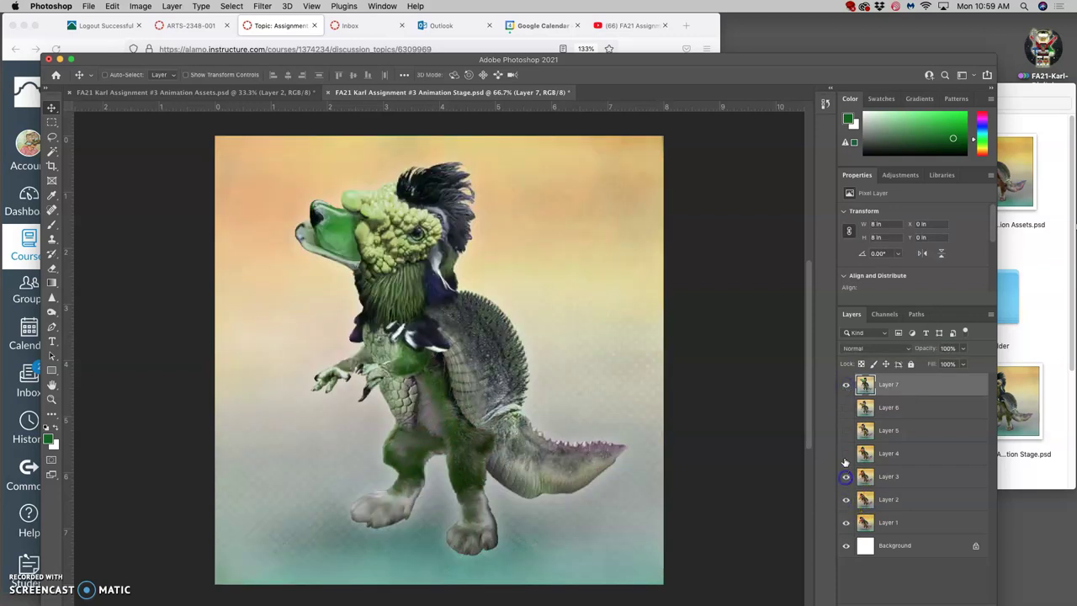
- Compare poses with Layer 2, then leave all seven frame layers visible and reposition the window
mouse_move(846, 392)
left_mouse_down()
mouse_move(846, 499)
mouse_move(846, 387)
left_mouse_up()
left_click(847, 499)
left_click(847, 499)
left_click(846, 499)
left_click(436, 102)
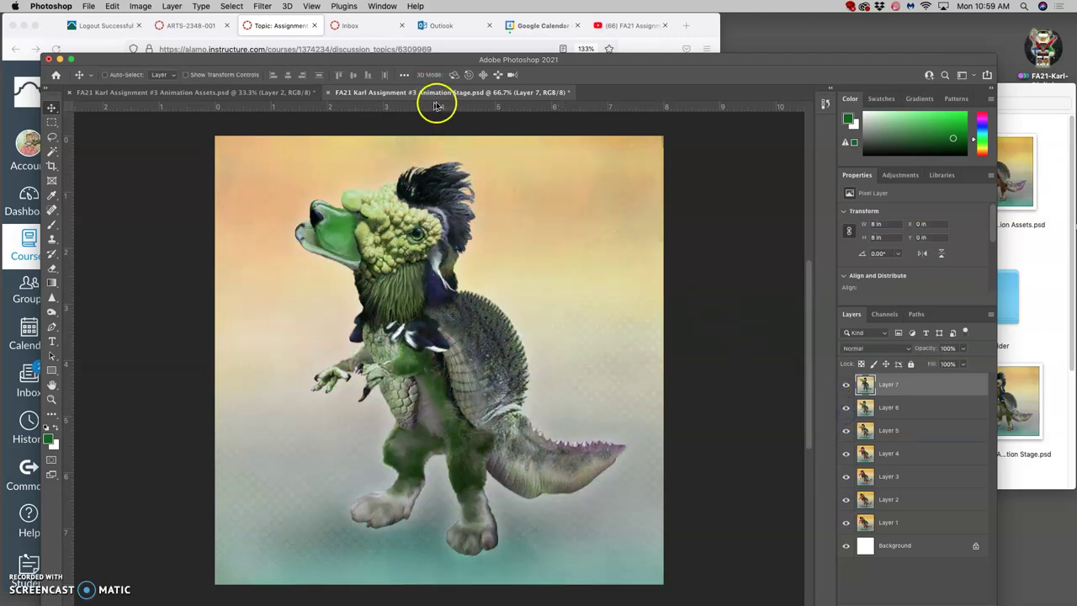
left_click_drag(643, 64, 649, 35)
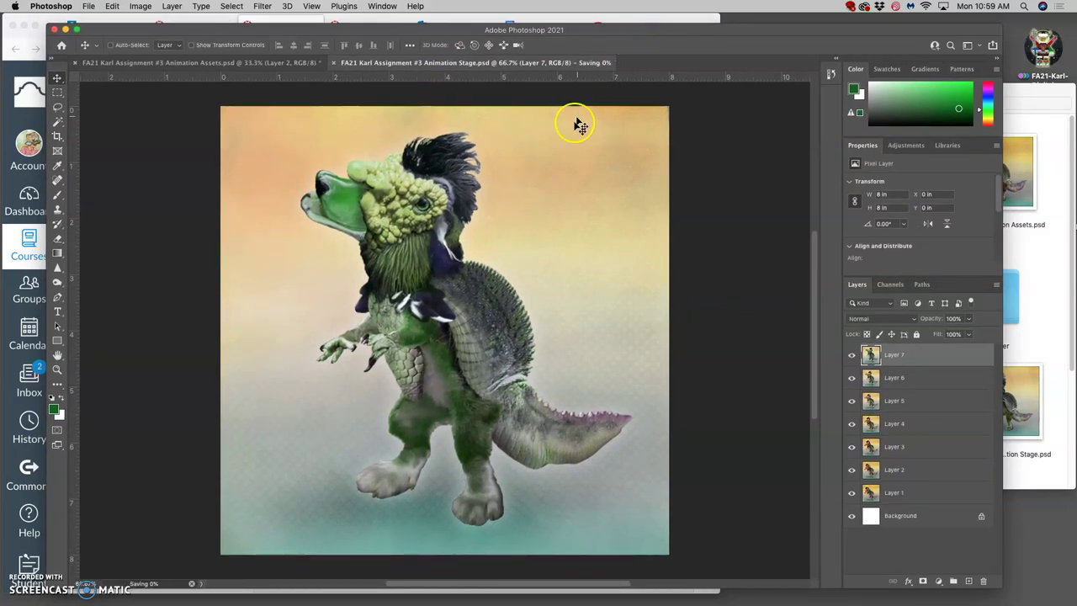
- In the Animation Assets document, deselect and delete the merged Layer 2
left_click(260, 63)
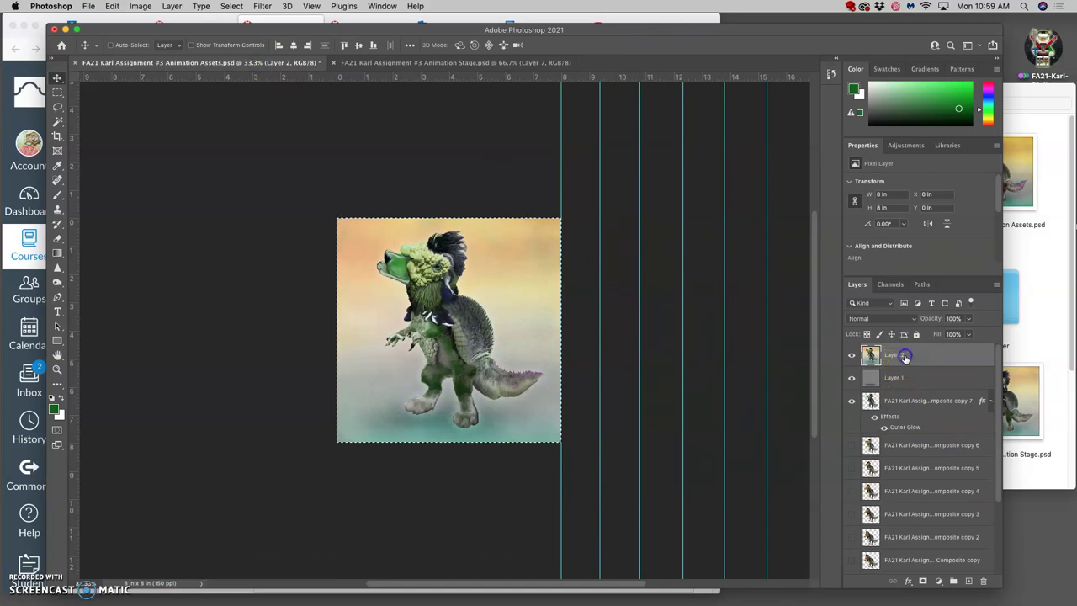
key("super+d")
key("Delete")
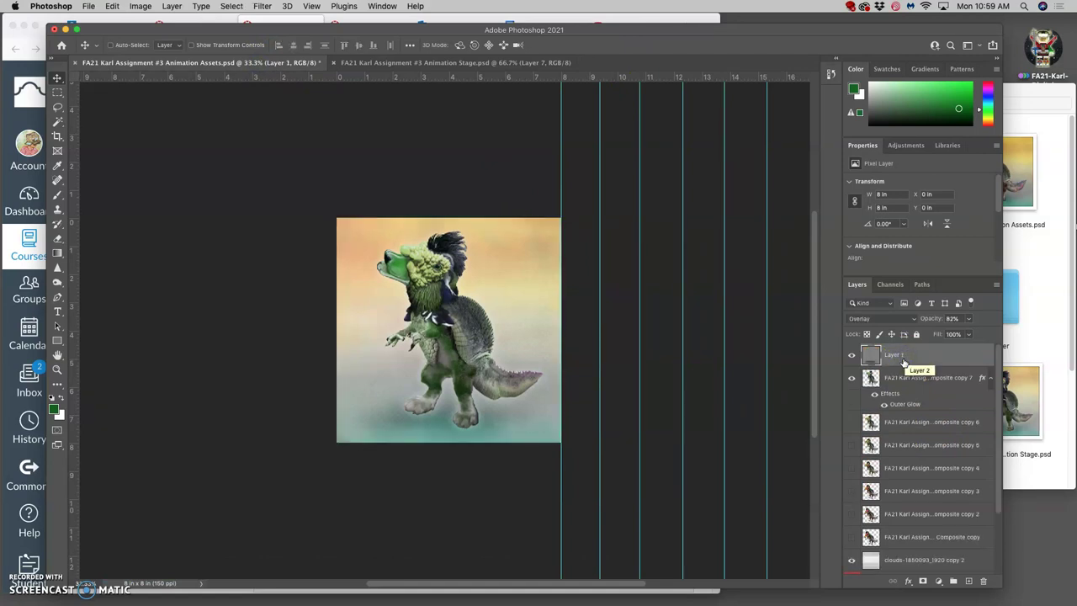
- Duplicate the creature as copy 8, hide copy 7, and raise copy 8's Outer Glow opacity to 50%
left_click(901, 377)
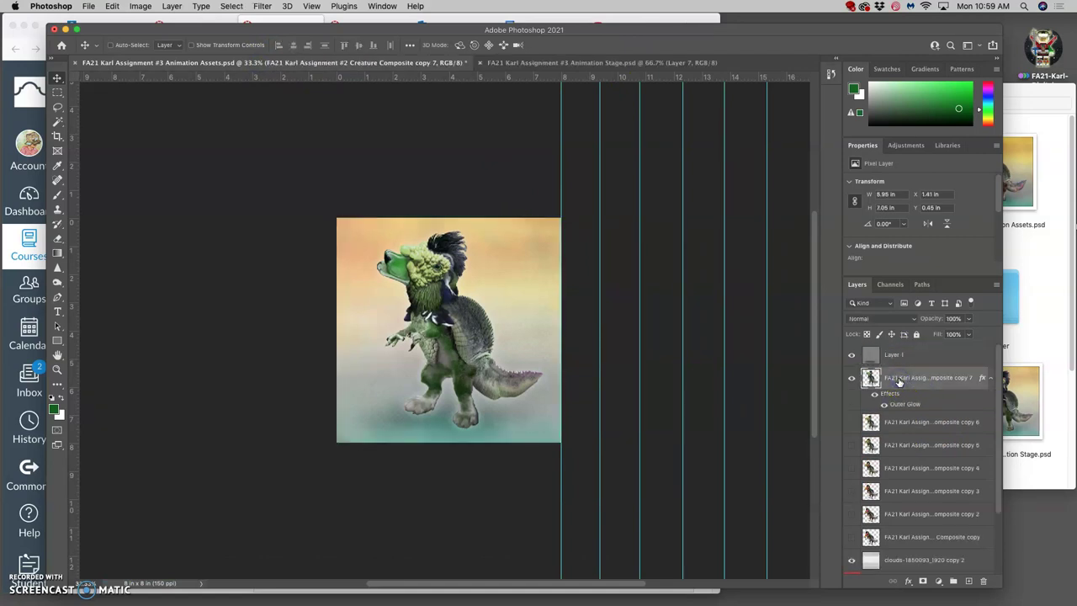
key("super+j")
left_click(852, 424)
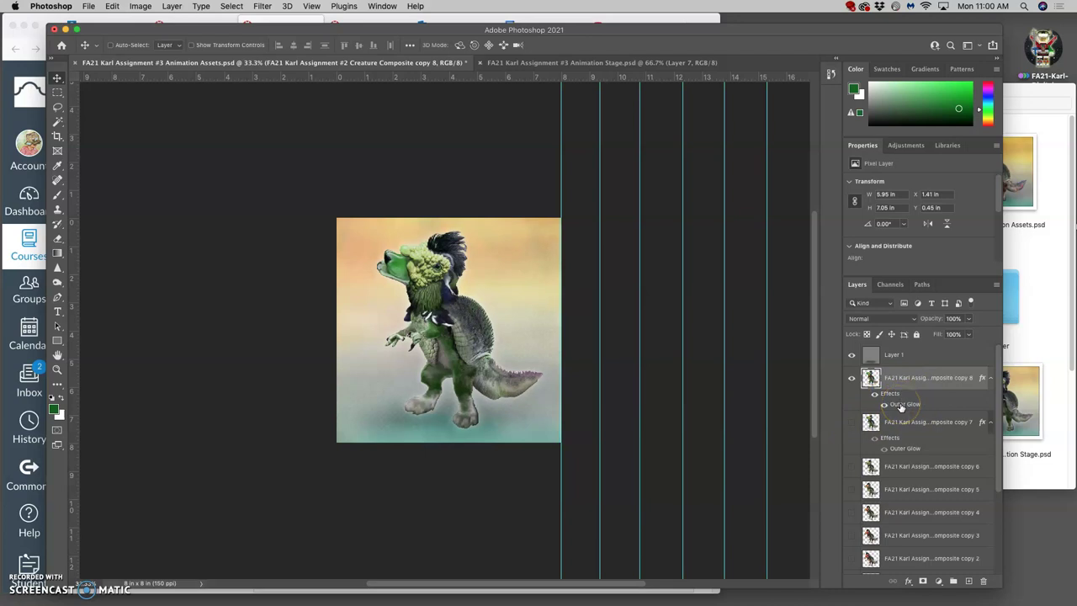
double_click(901, 405)
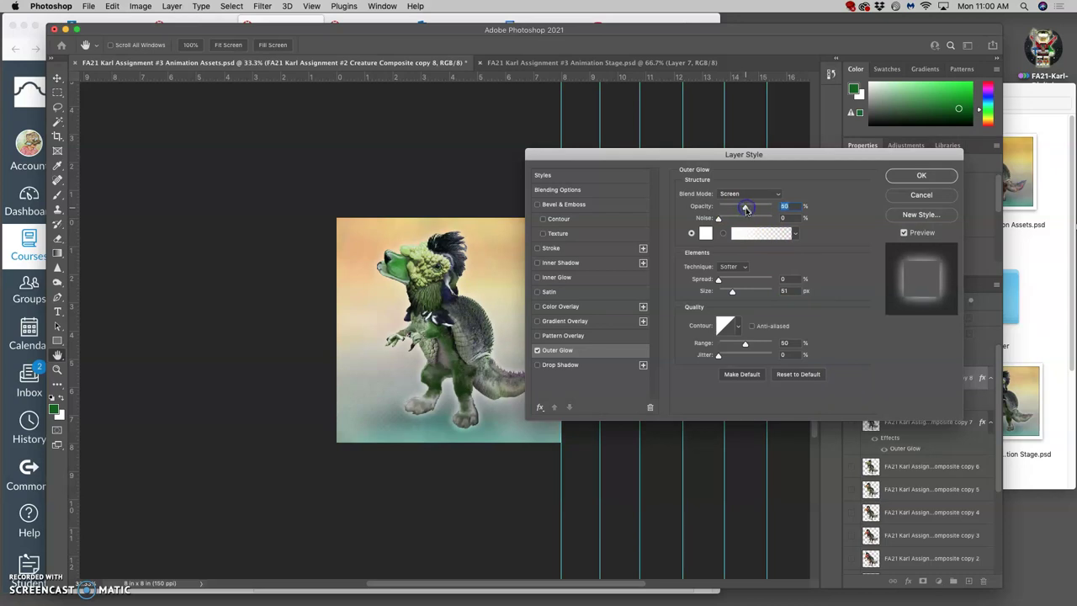
left_click(913, 178)
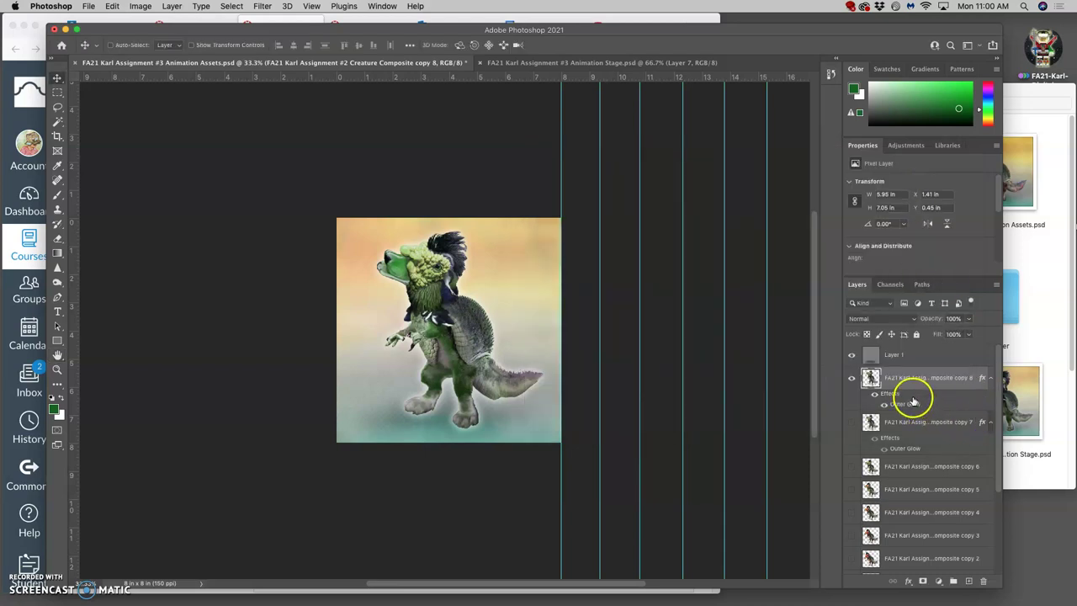
- Raise the Overlay Layer 1 opacity from 82% to 89%, then select copy 8 and browse the Edit menu
left_click(900, 352)
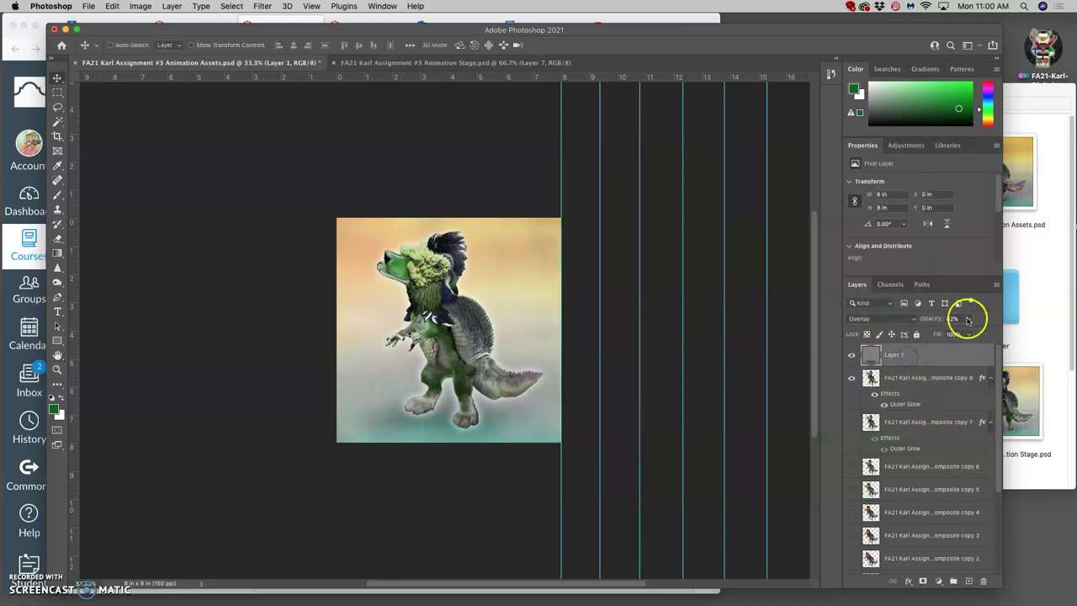
left_click_drag(968, 319, 967, 328)
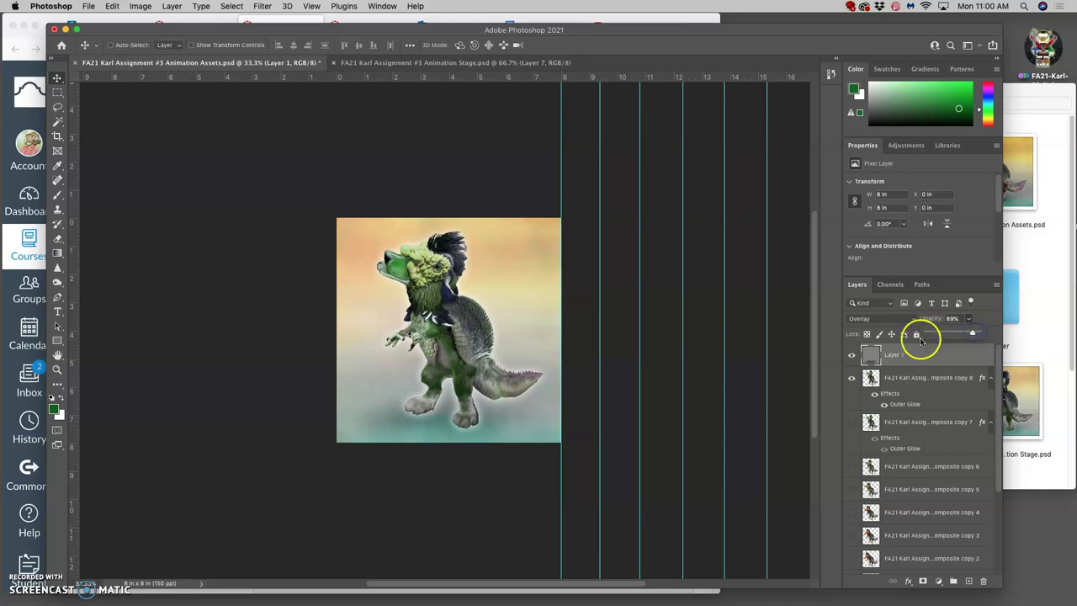
left_click(899, 381)
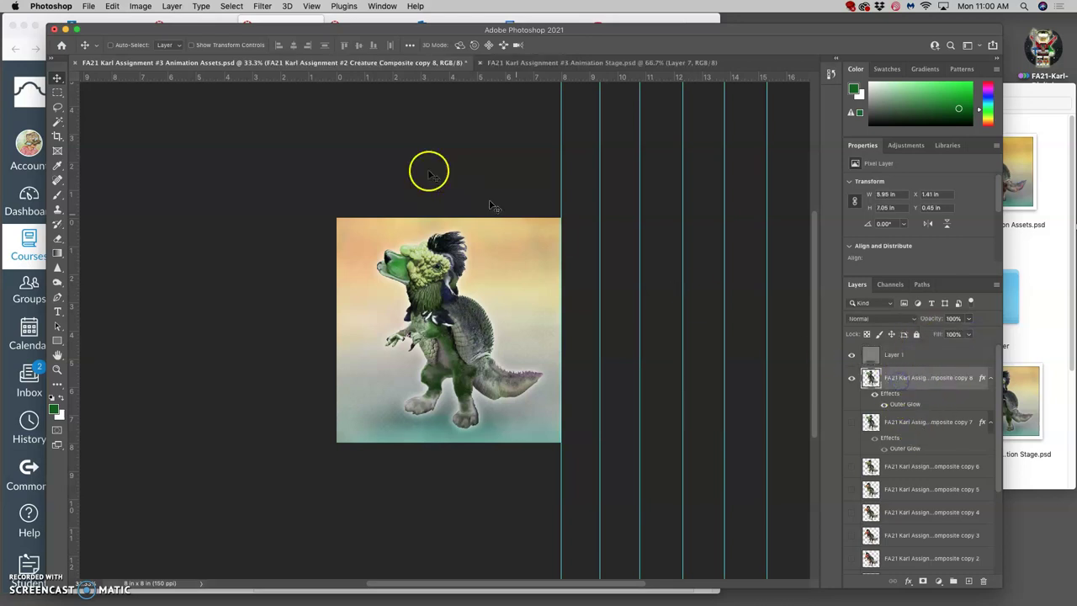
left_click(141, 7)
mouse_move(112, 6)
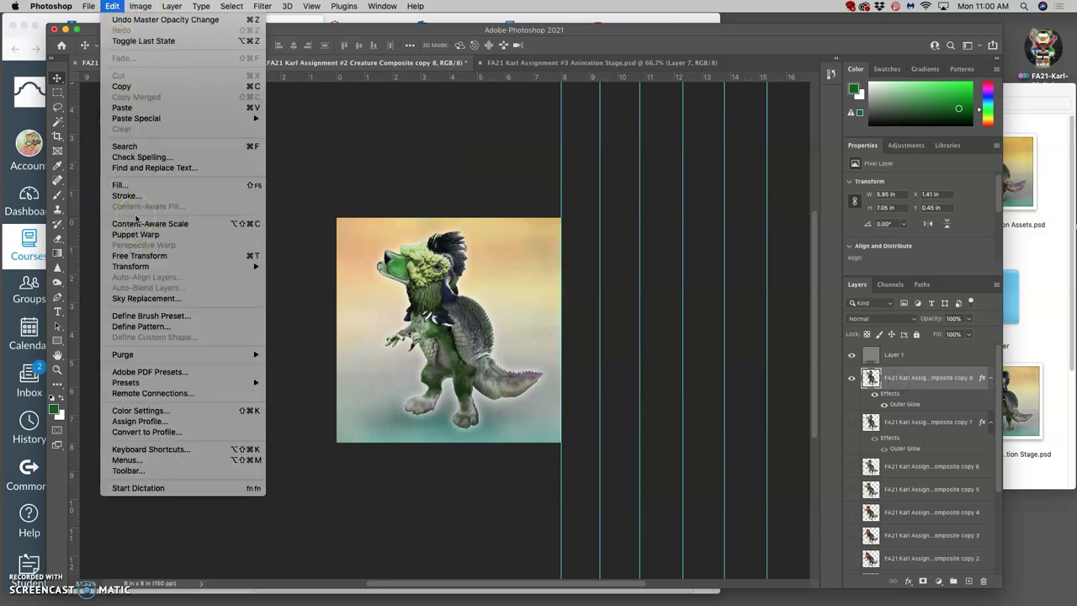
left_click(305, 168)
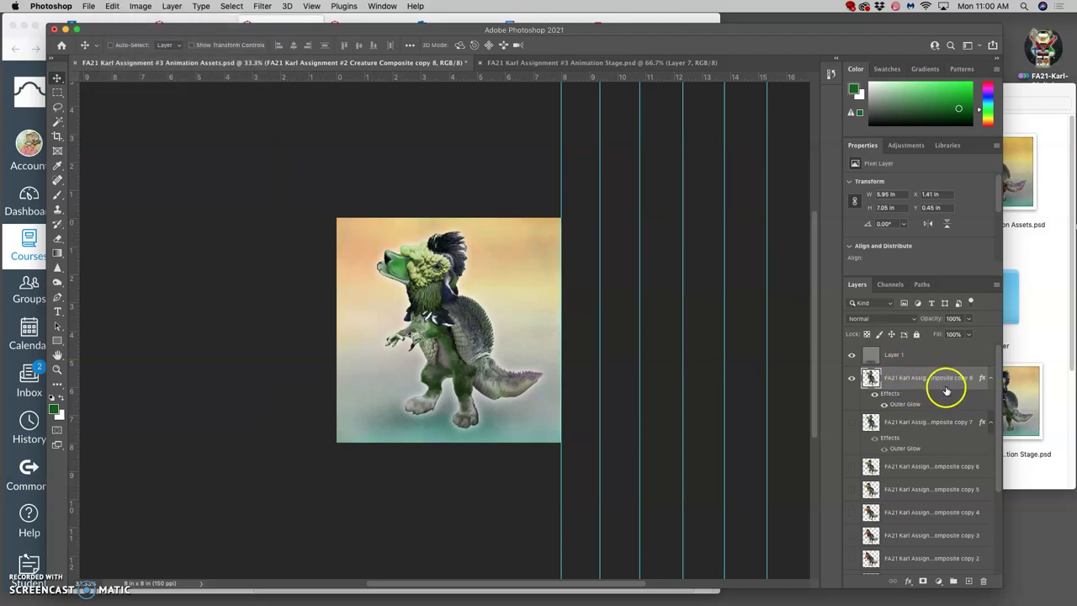
- After trying Satin and Inner Glow, give copy 8 a Multiply Inner Shadow with 70 px size and 4% choke
double_click(894, 397)
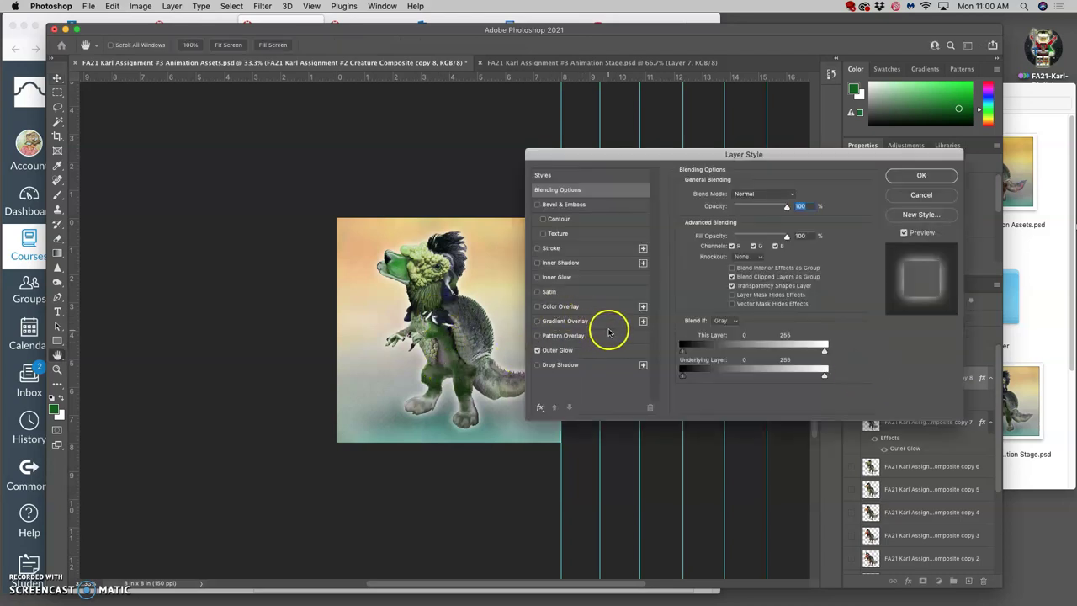
left_click(540, 295)
left_click(539, 293)
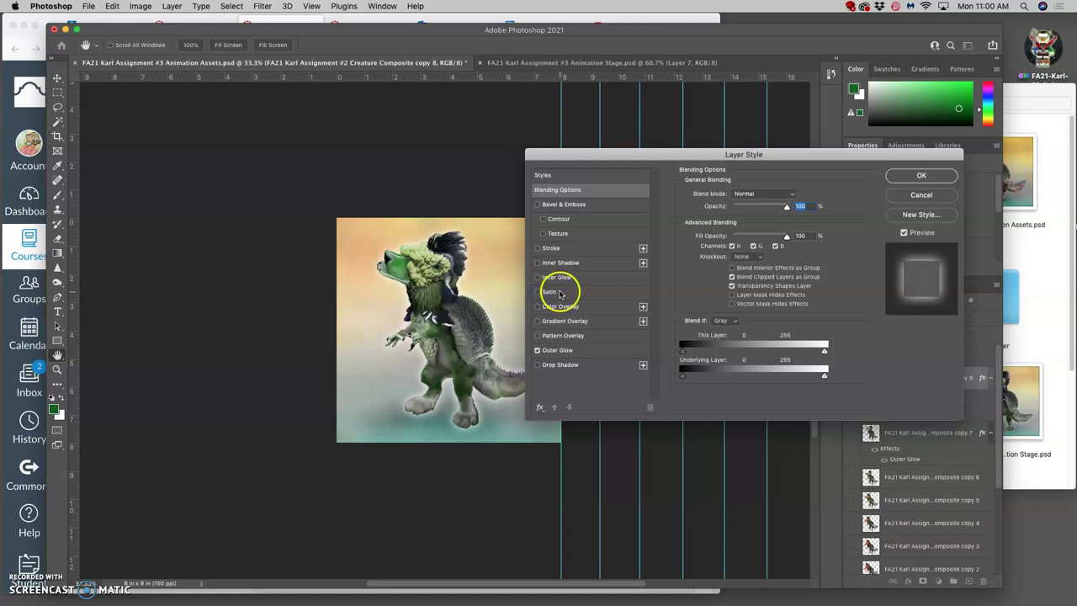
left_click(539, 278)
left_click(539, 279)
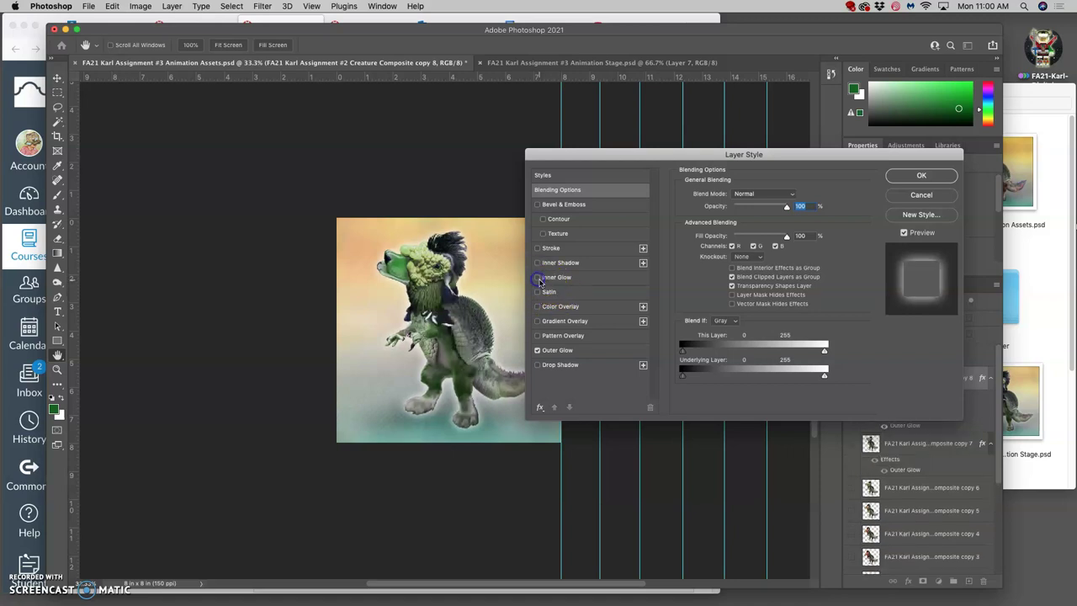
left_click(538, 263)
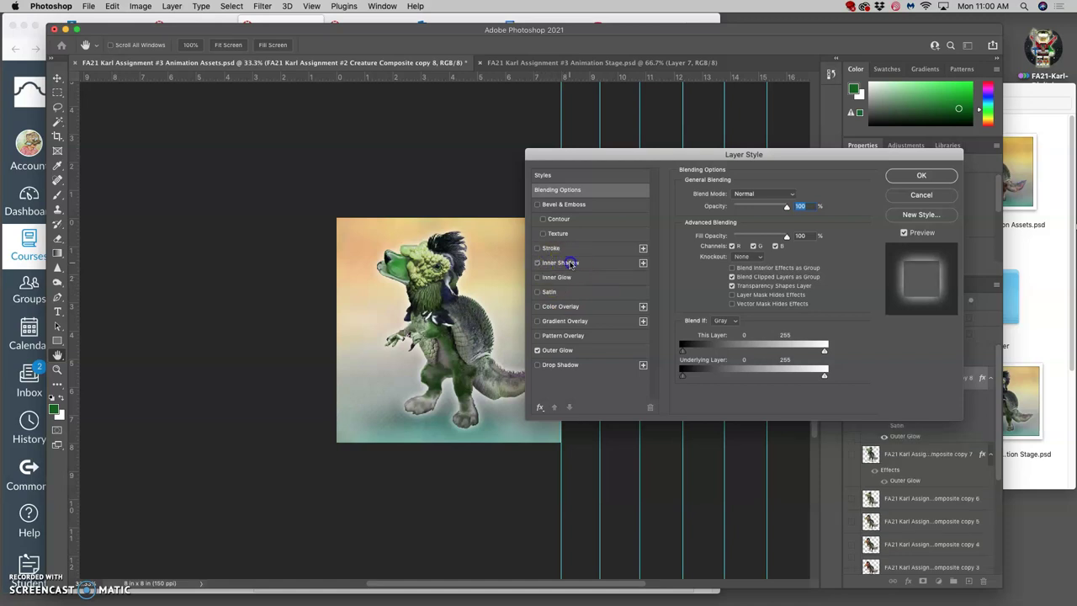
left_click(559, 263)
mouse_move(725, 267)
left_mouse_down()
mouse_move(740, 269)
mouse_move(719, 256)
left_mouse_up()
left_click_drag(738, 211, 732, 211)
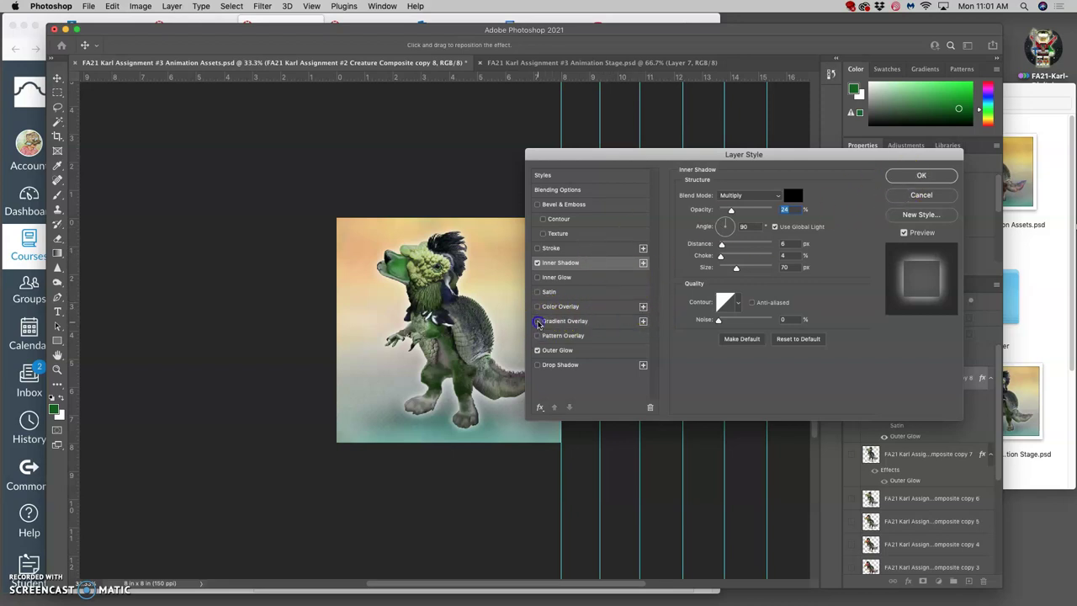
- Add a Gradient Overlay to copy 8 using the teal-to-purple Blue_28 preset from the Blues group
left_click(538, 321)
left_click(557, 323)
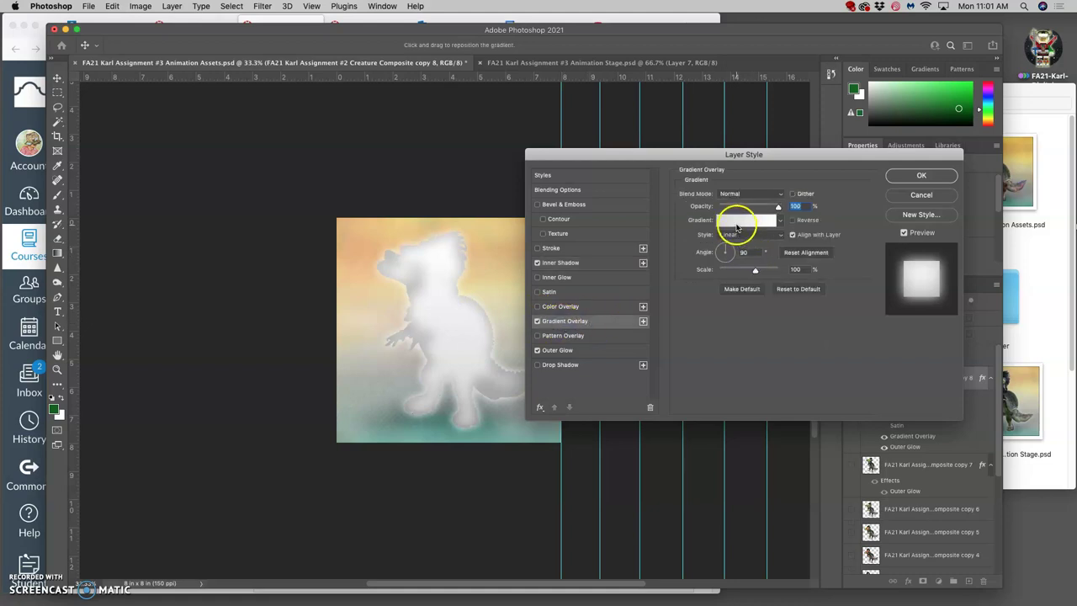
left_click(737, 222)
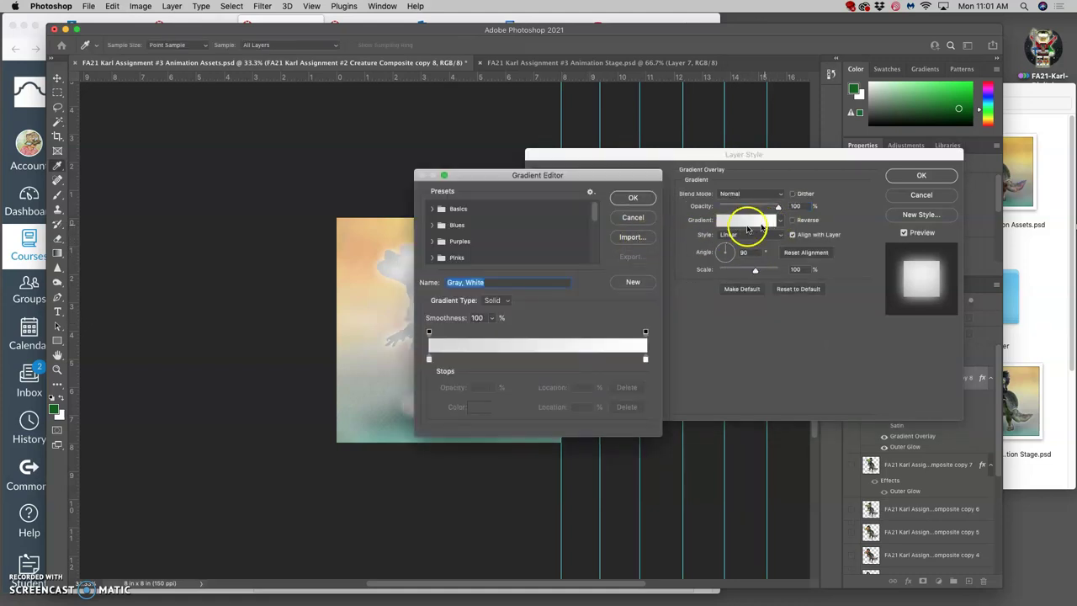
left_click(433, 209)
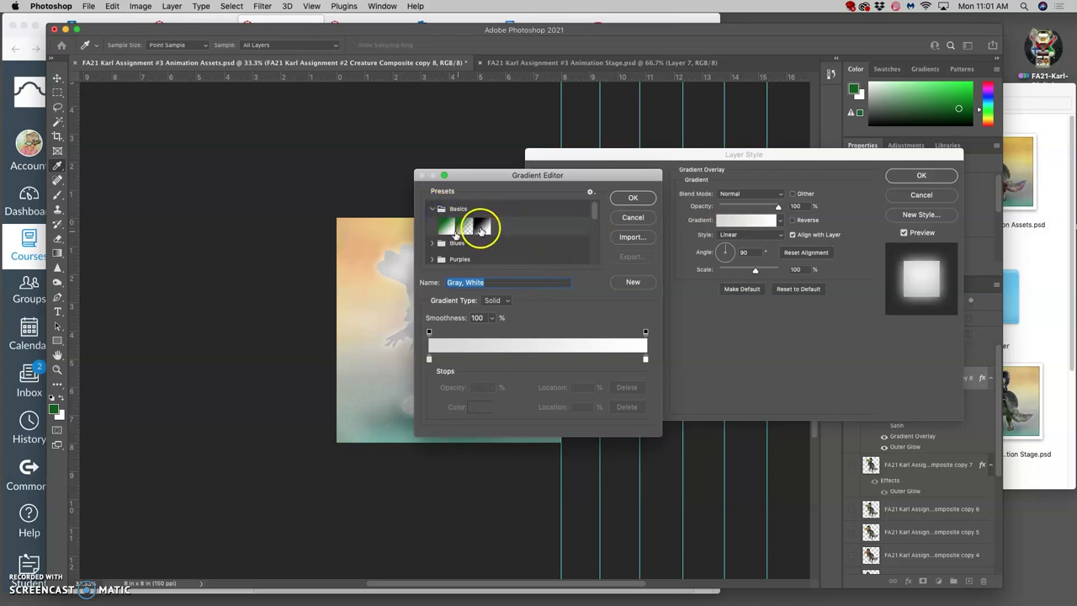
left_click(433, 242)
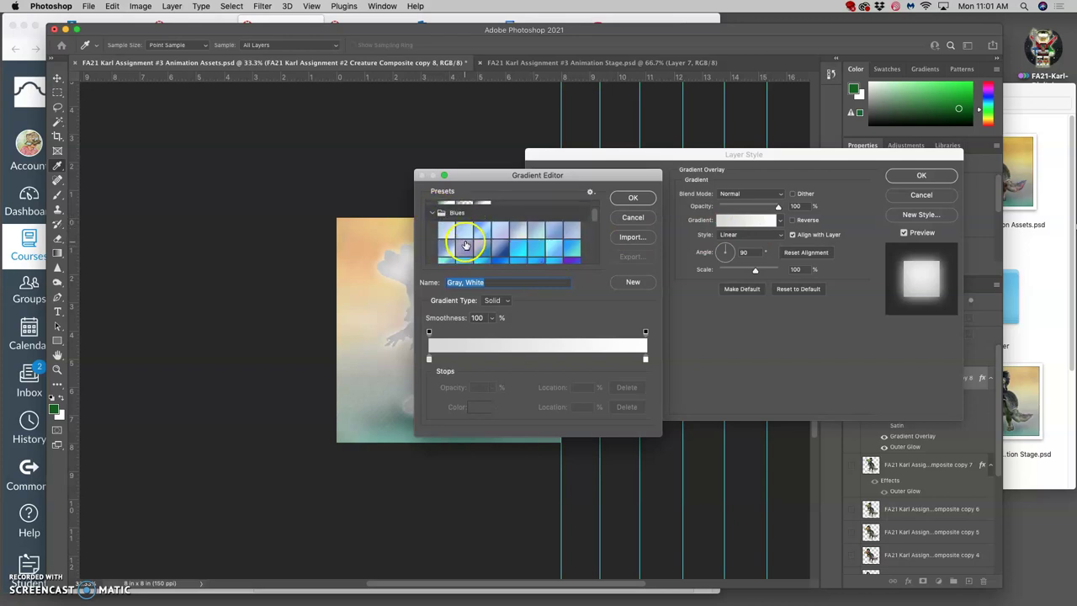
scroll(465, 245, "down", 5)
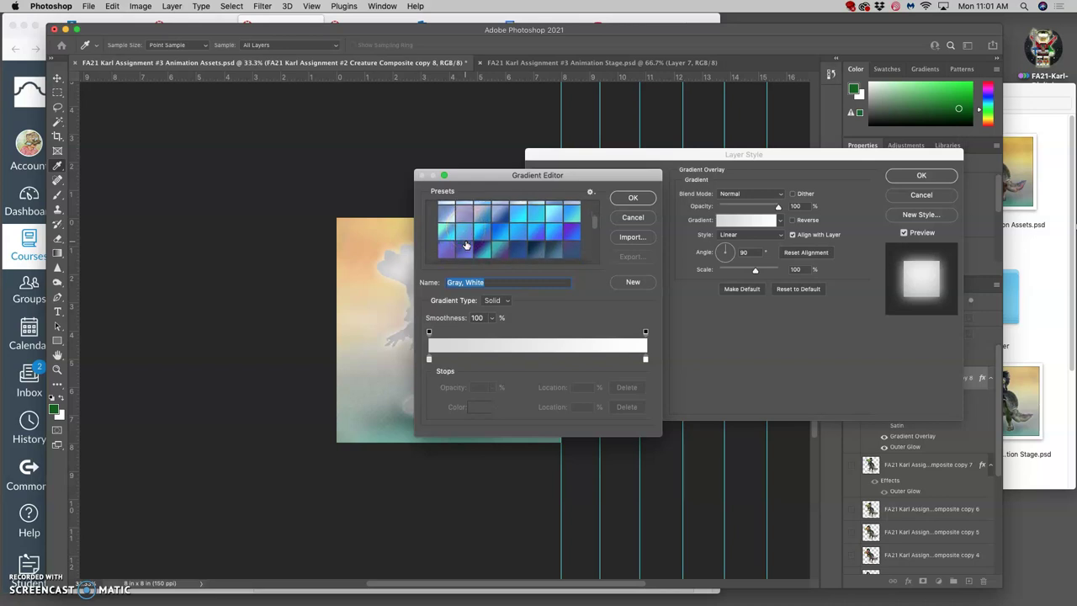
scroll(466, 245, "down", 2)
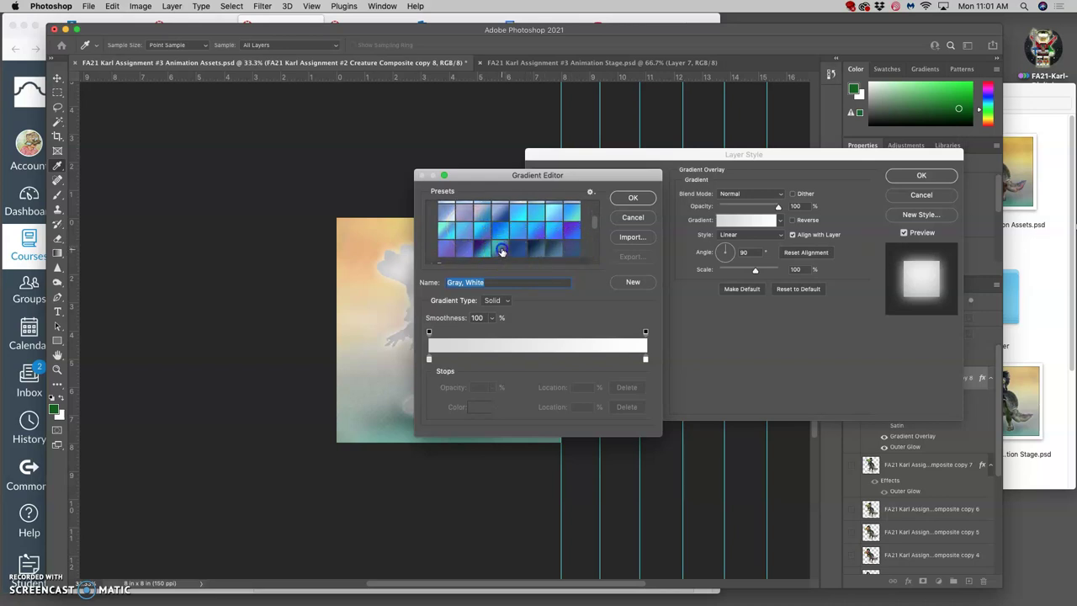
left_click(501, 250)
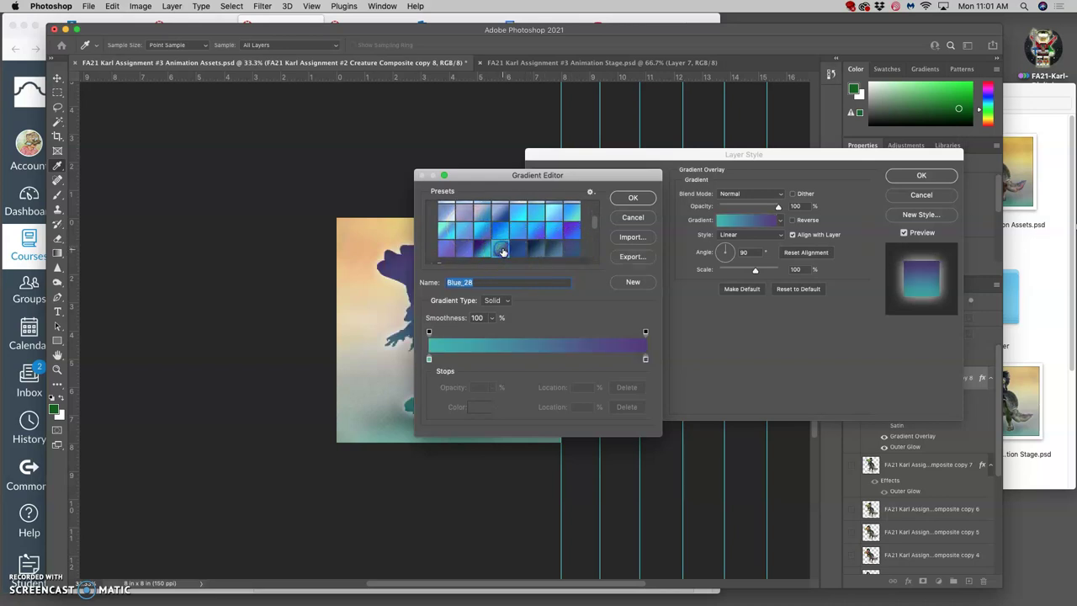
left_click(629, 199)
- Reverse the gradient, scale it to 76%, keep Normal blending at low opacity, and apply the style
left_click(793, 220)
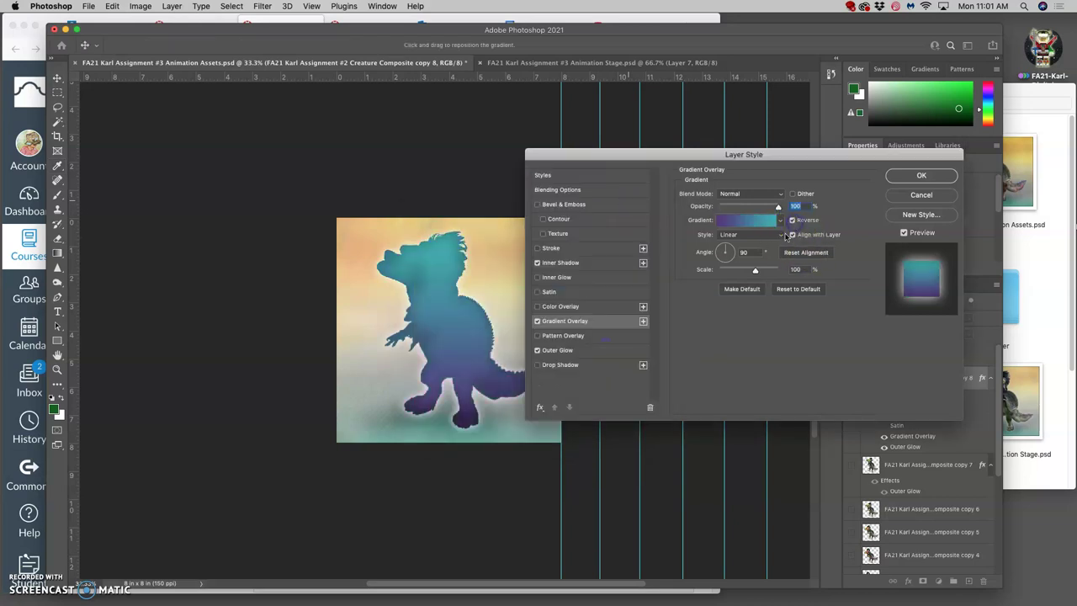
left_click_drag(778, 207, 739, 210)
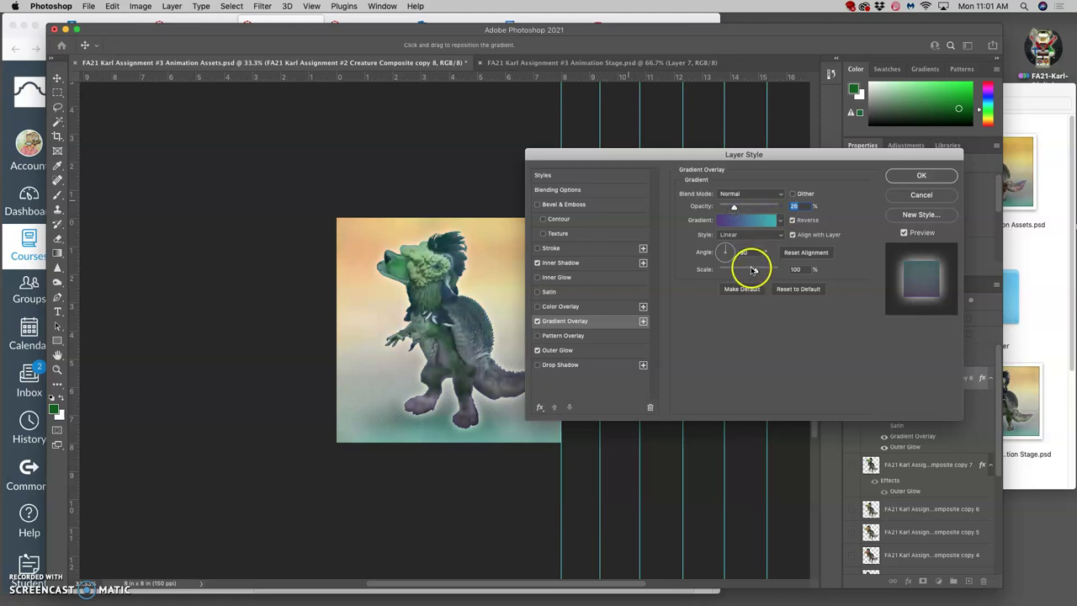
left_click_drag(754, 270, 755, 272)
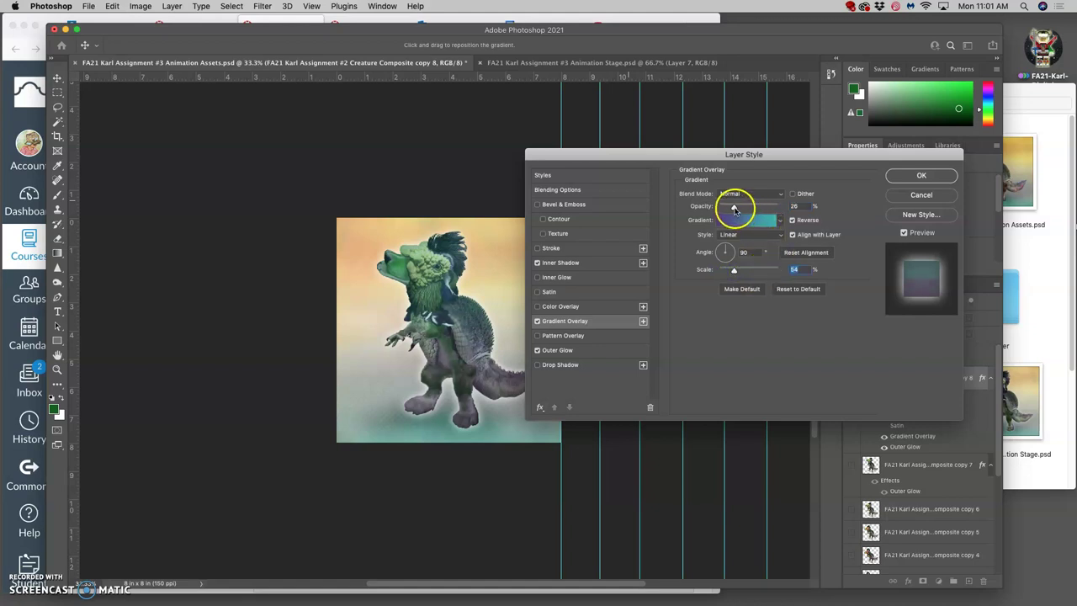
left_click(745, 194)
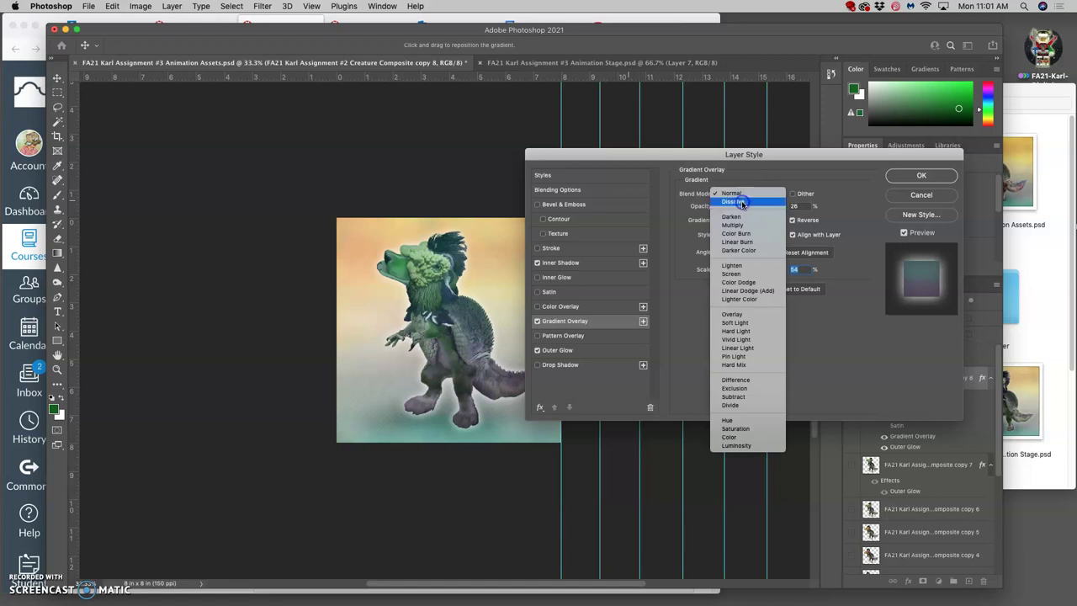
left_click(742, 202)
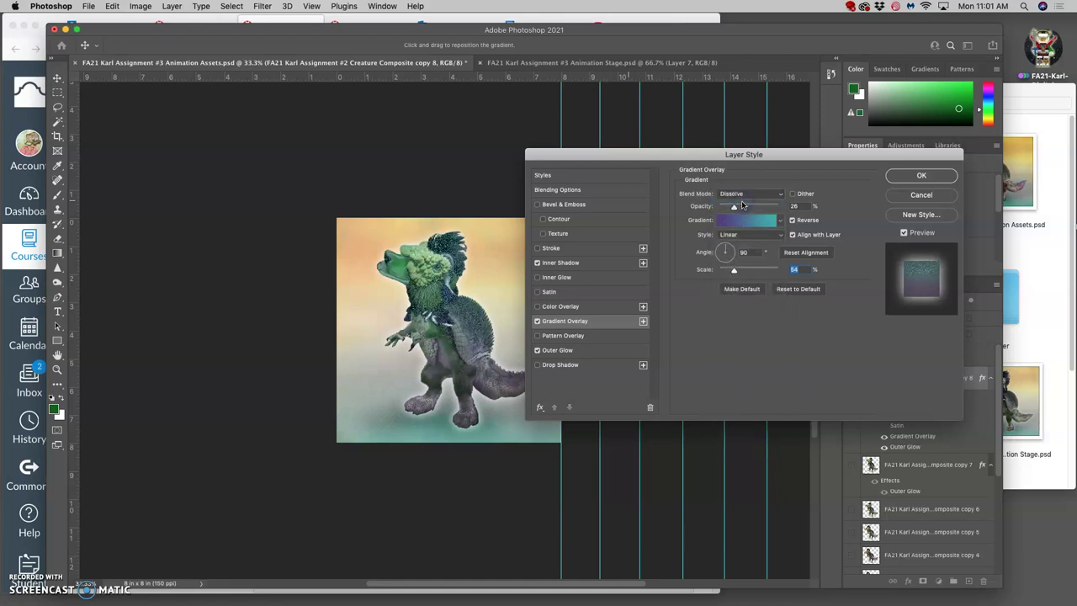
left_click_drag(733, 208, 740, 210)
left_click(747, 193)
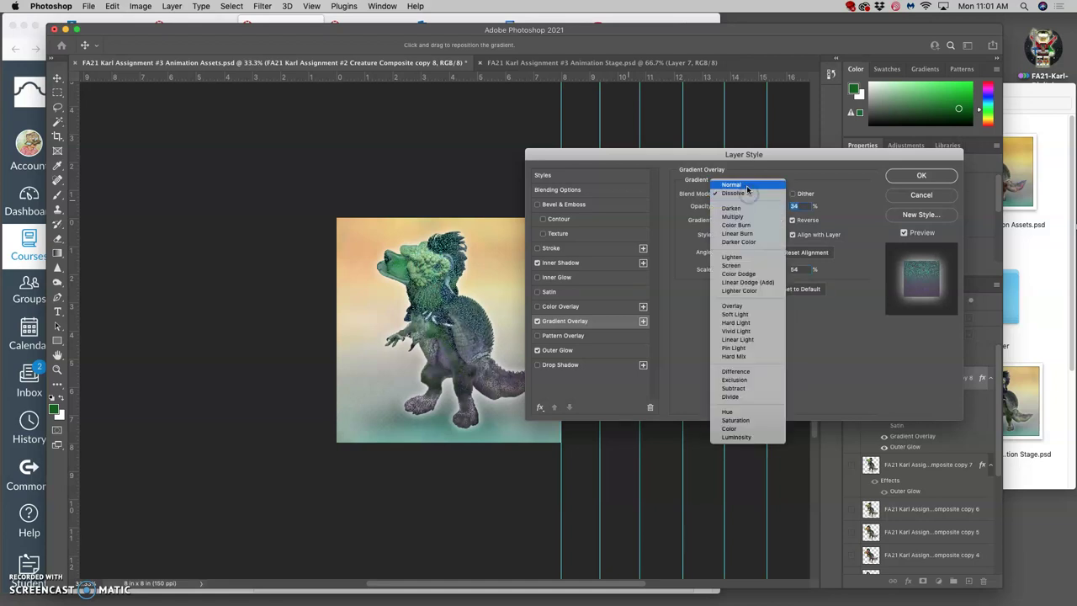
left_click(747, 186)
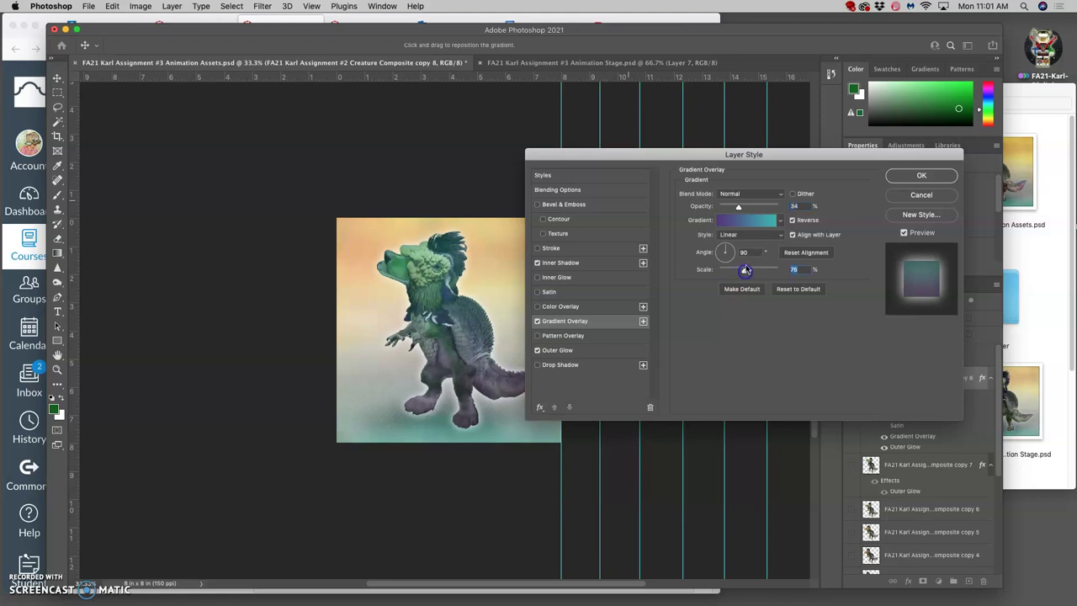
left_click_drag(739, 207, 733, 209)
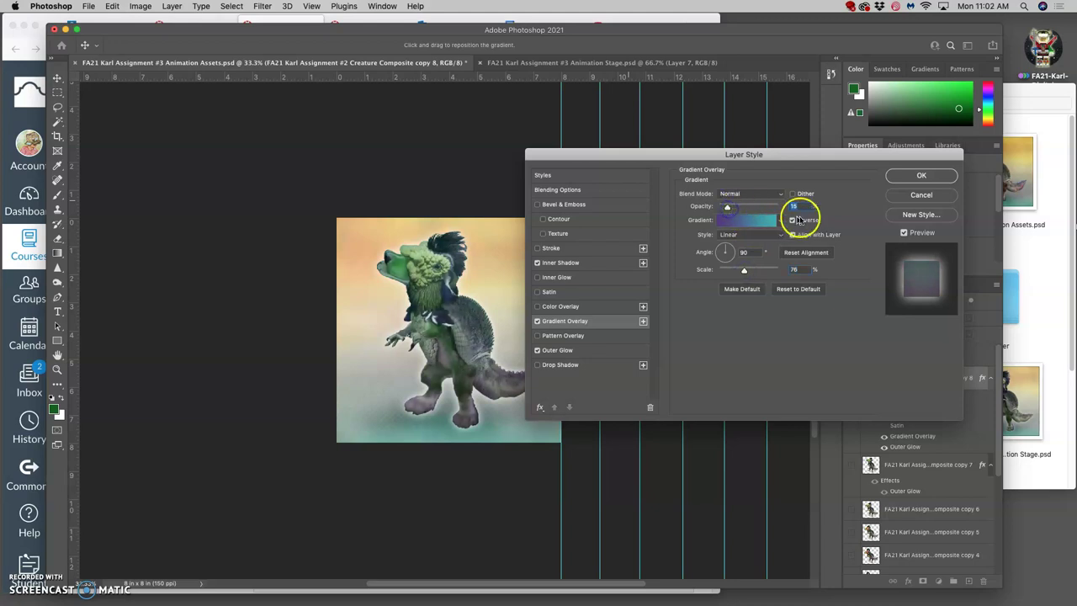
left_click(894, 175)
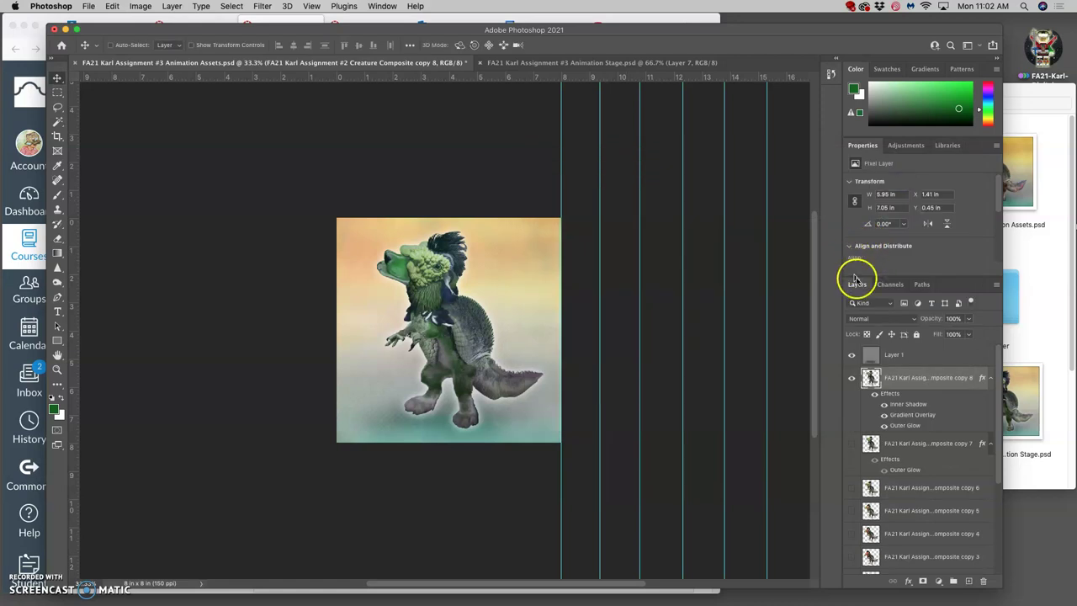
left_click(852, 444)
left_click(852, 378)
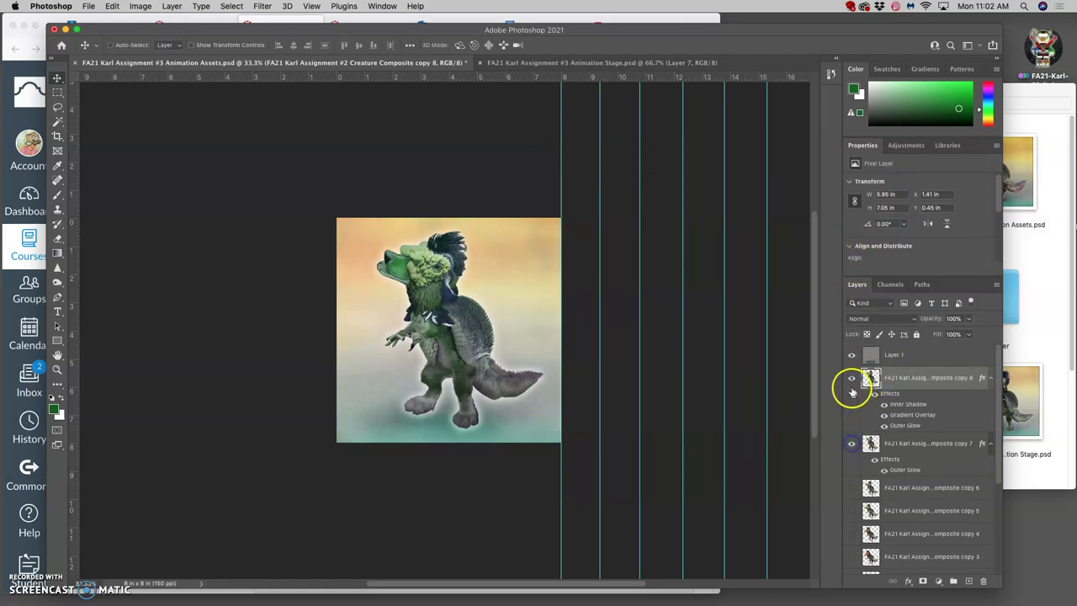
left_click(852, 380)
left_click(852, 380)
left_click(852, 381)
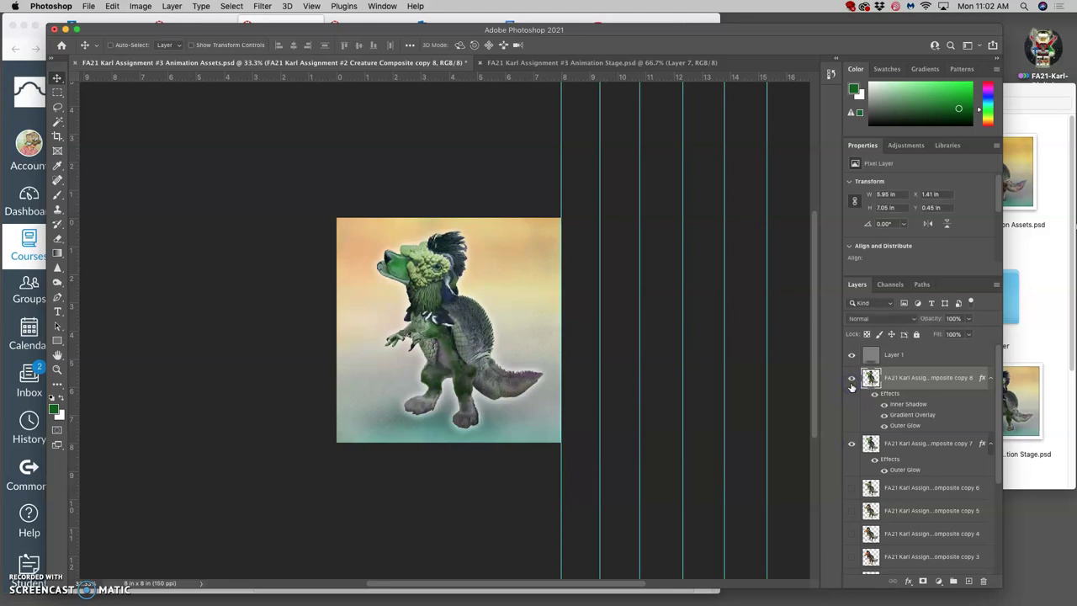
double_click(899, 404)
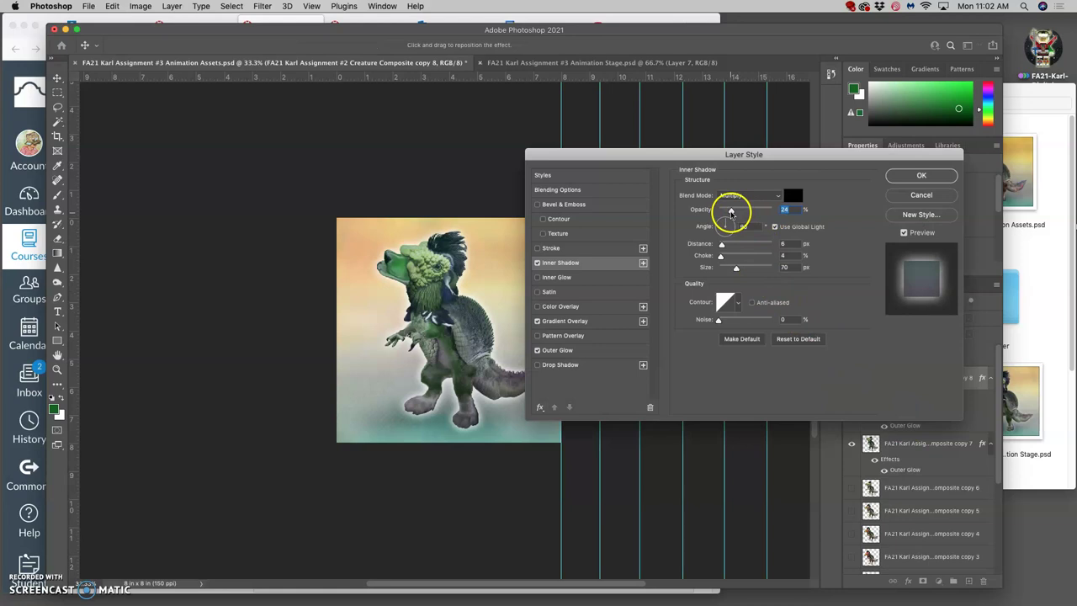
left_click_drag(731, 210, 722, 214)
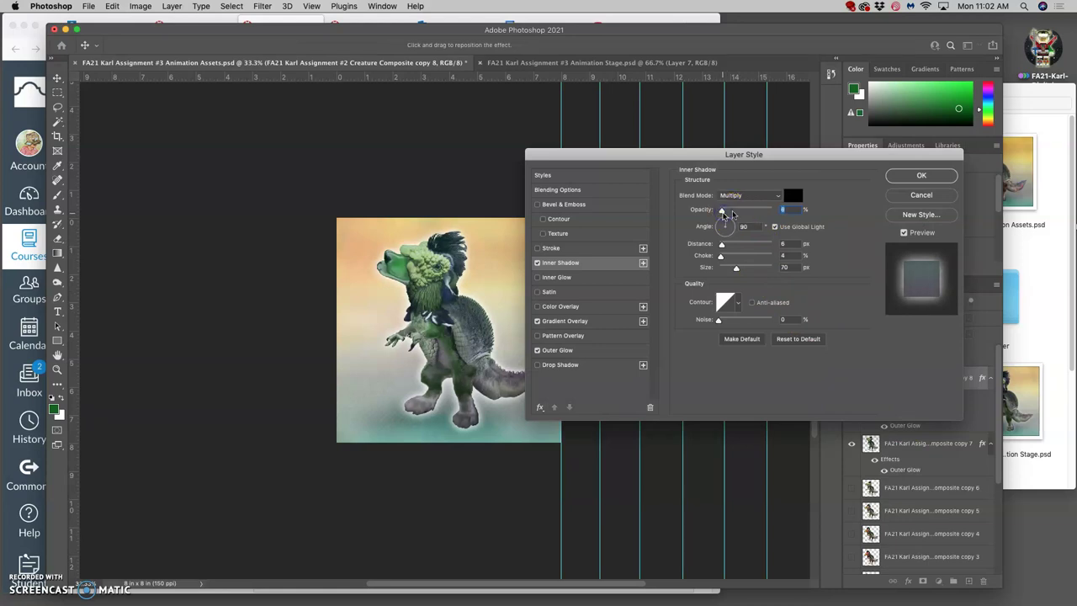
left_click(909, 174)
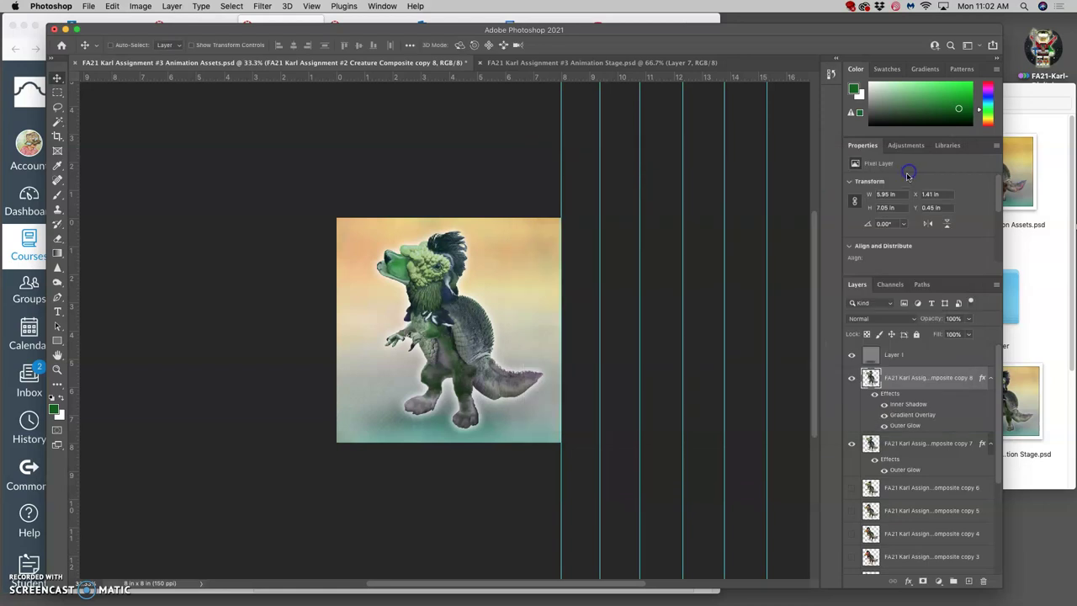
left_click(852, 379)
left_click(852, 380)
left_click(853, 445)
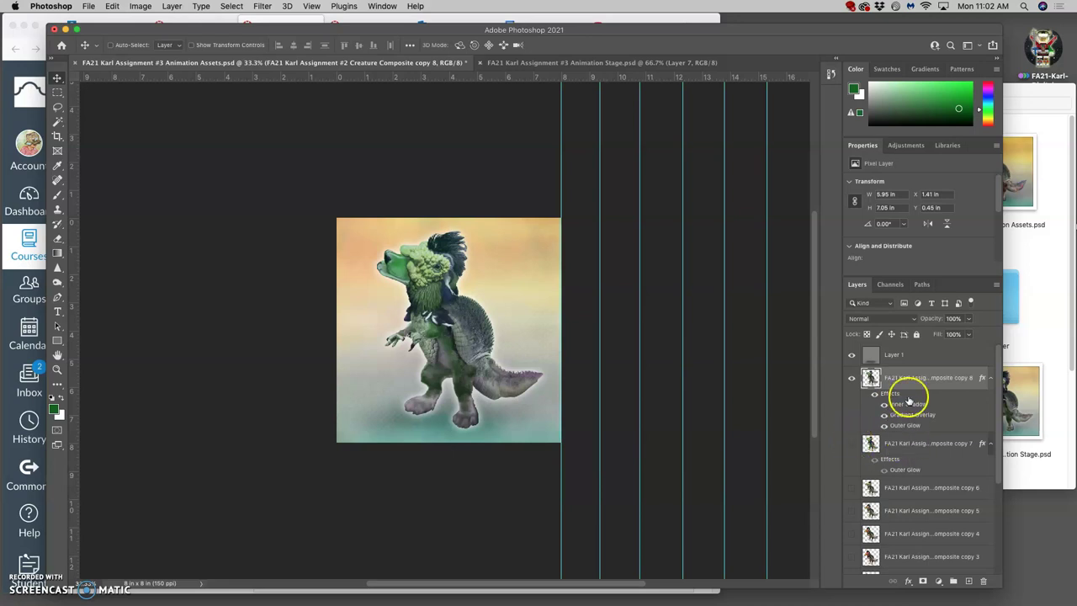
left_click(918, 358)
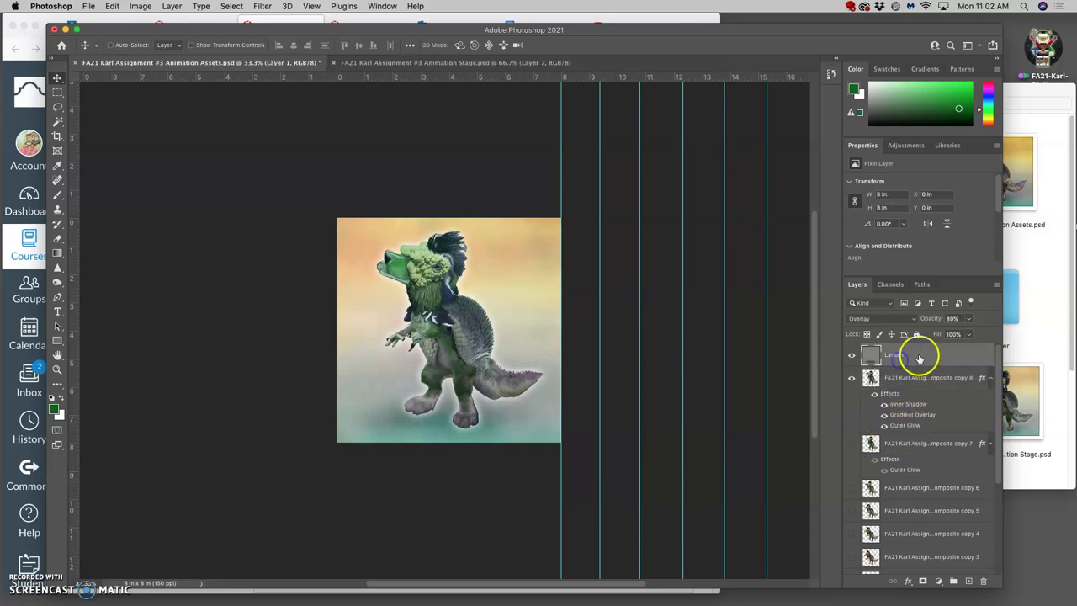
- Tag Layer 1 with a blue colour label
right_click(855, 353)
left_click(872, 438)
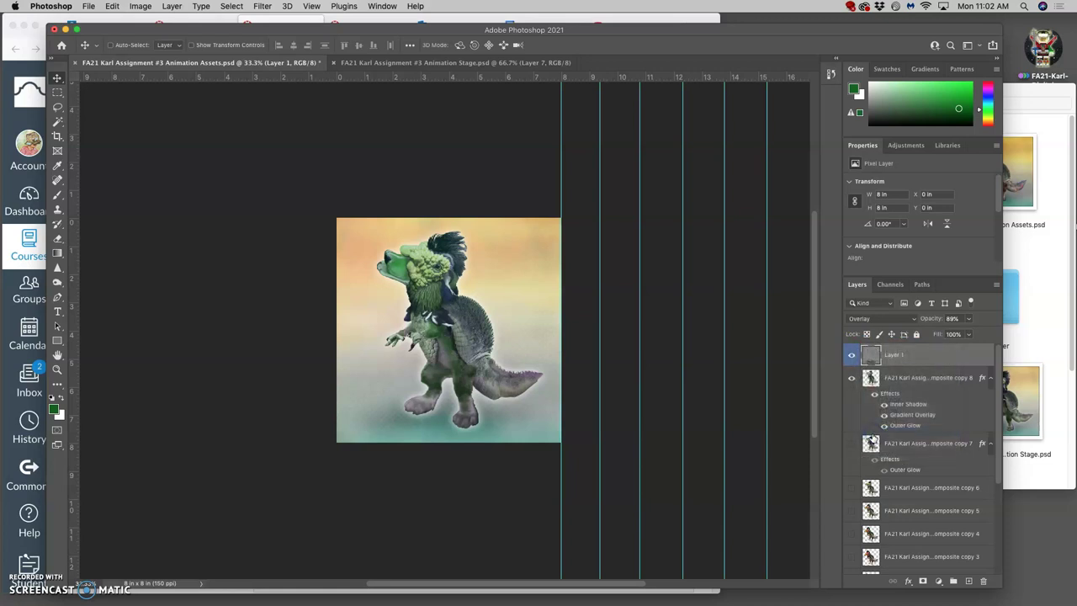
left_click(852, 451)
left_click(890, 433)
- Free-transform the clouds copy 2 layer to shift it sideways
scroll(890, 434, "down", 5)
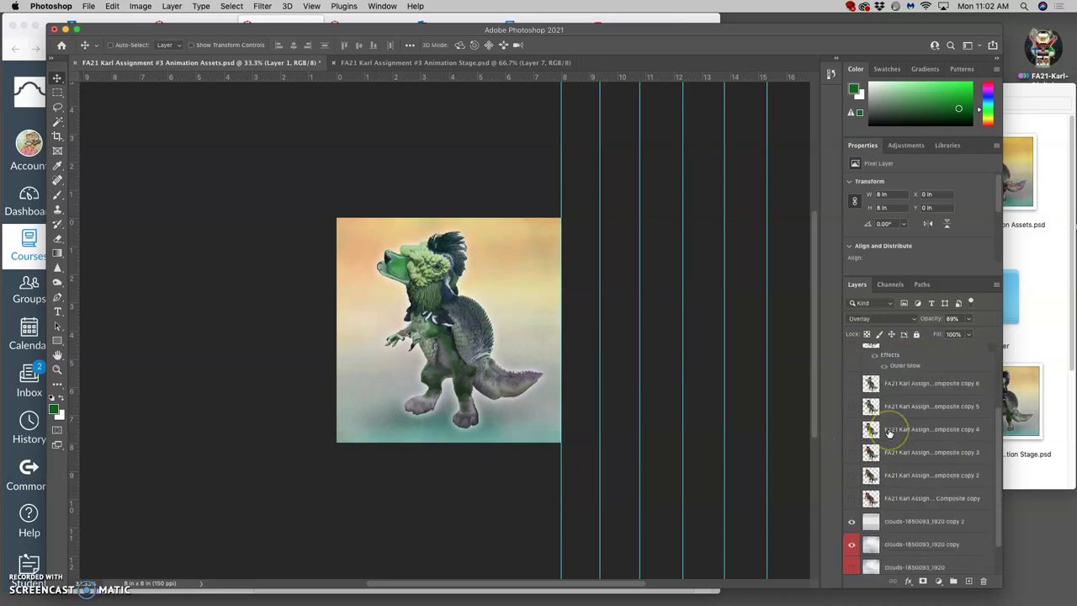
left_click(901, 479)
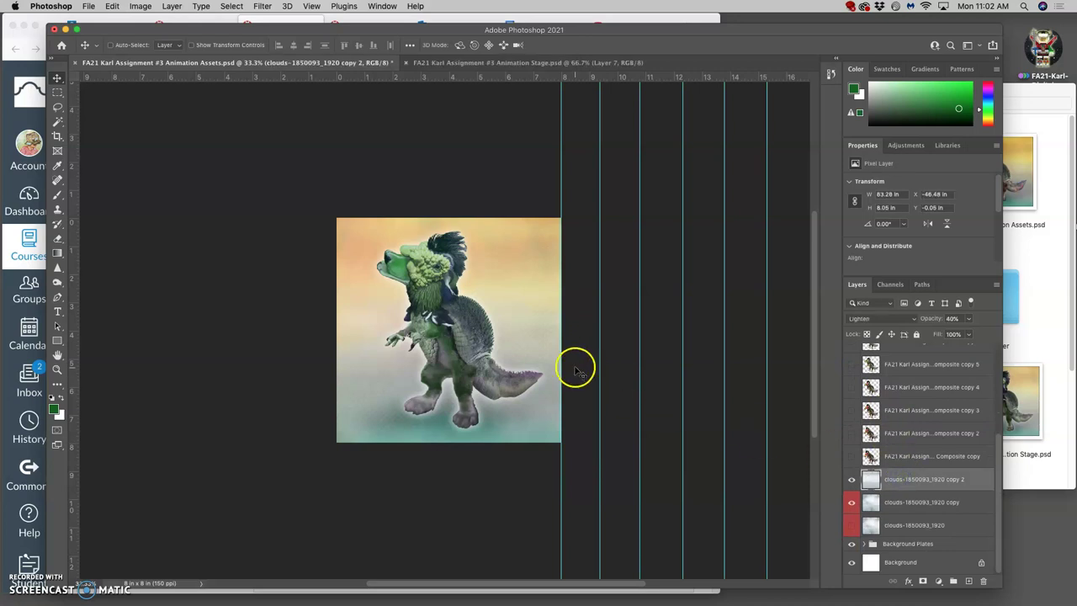
key("super+t")
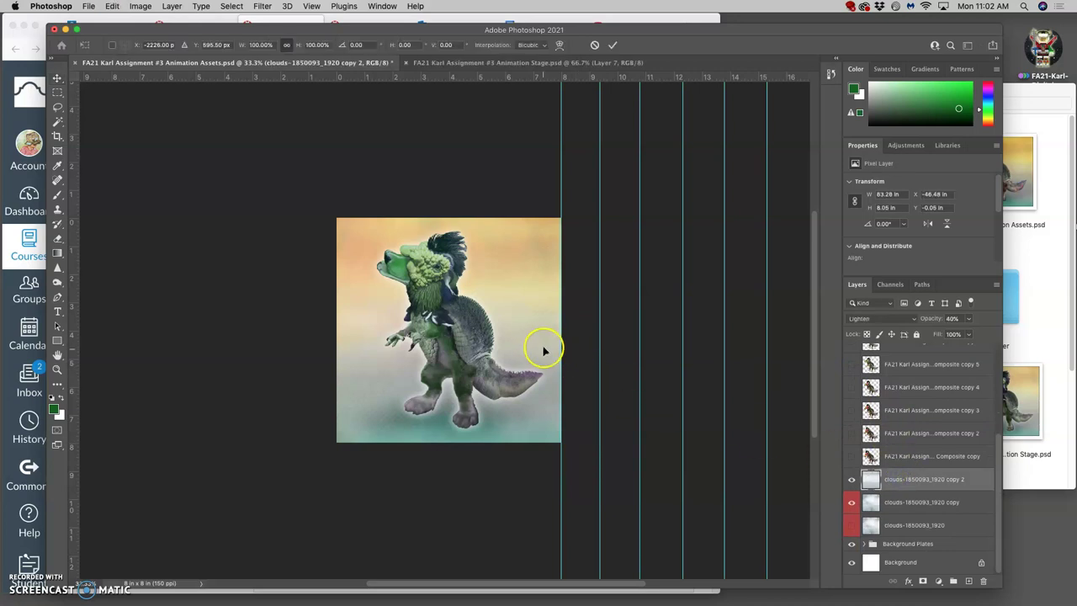
left_click_drag(538, 341, 569, 341)
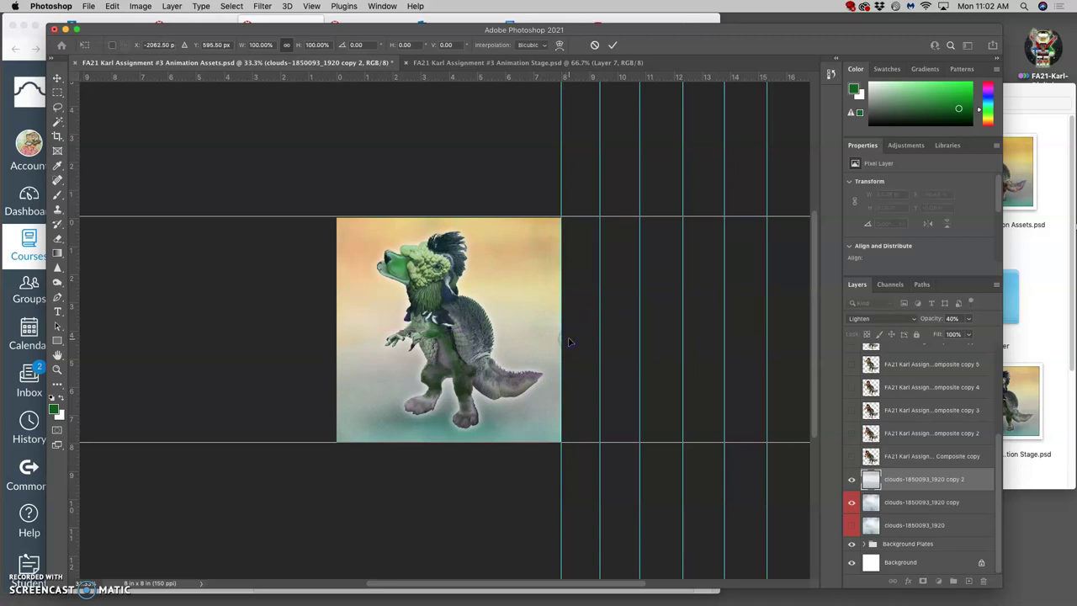
left_click(656, 356)
- Raise the Lighten-mode clouds copy layer's opacity from 37% to 45%
left_click(890, 500)
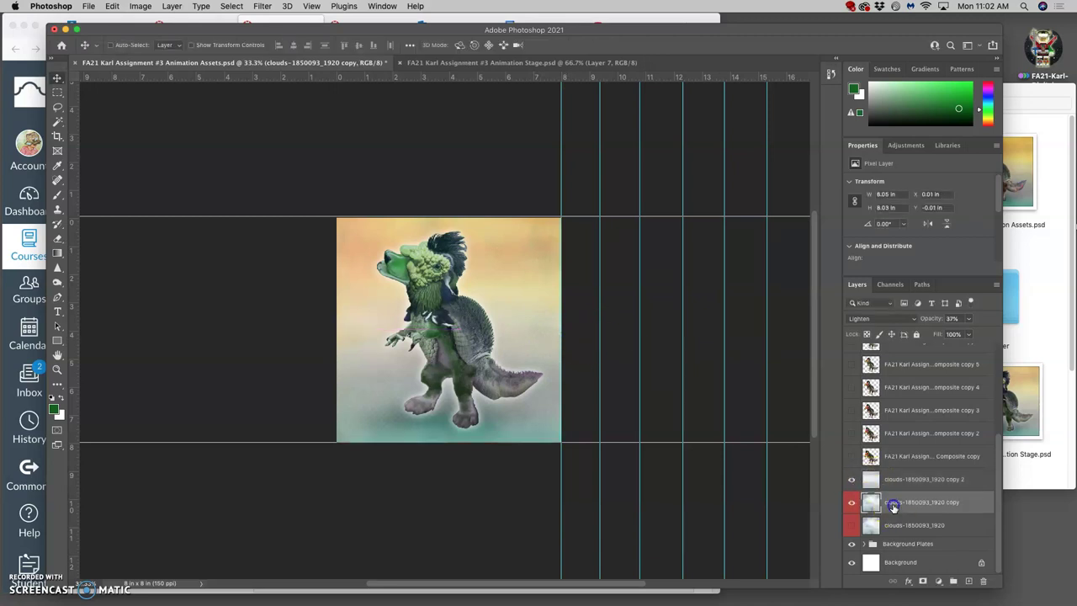
left_click(967, 320)
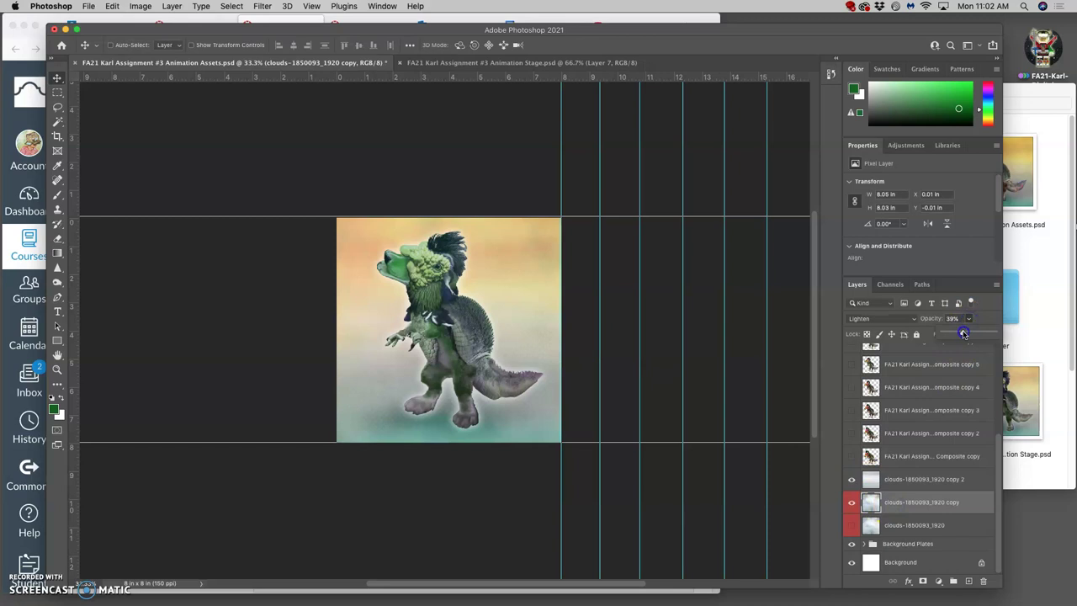
left_click_drag(963, 334, 969, 333)
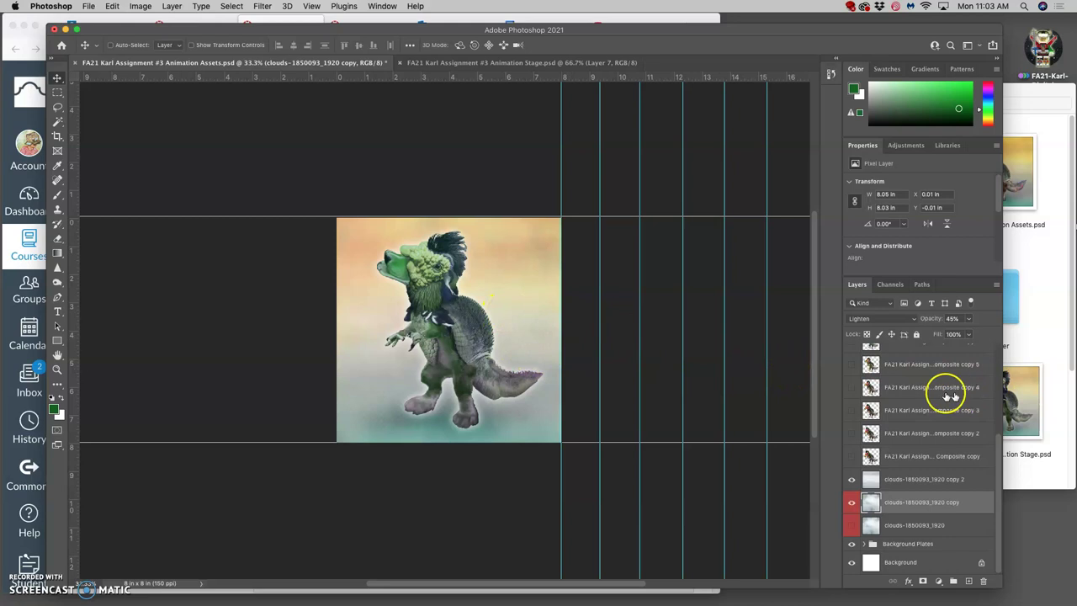
scroll(951, 396, "up", 5)
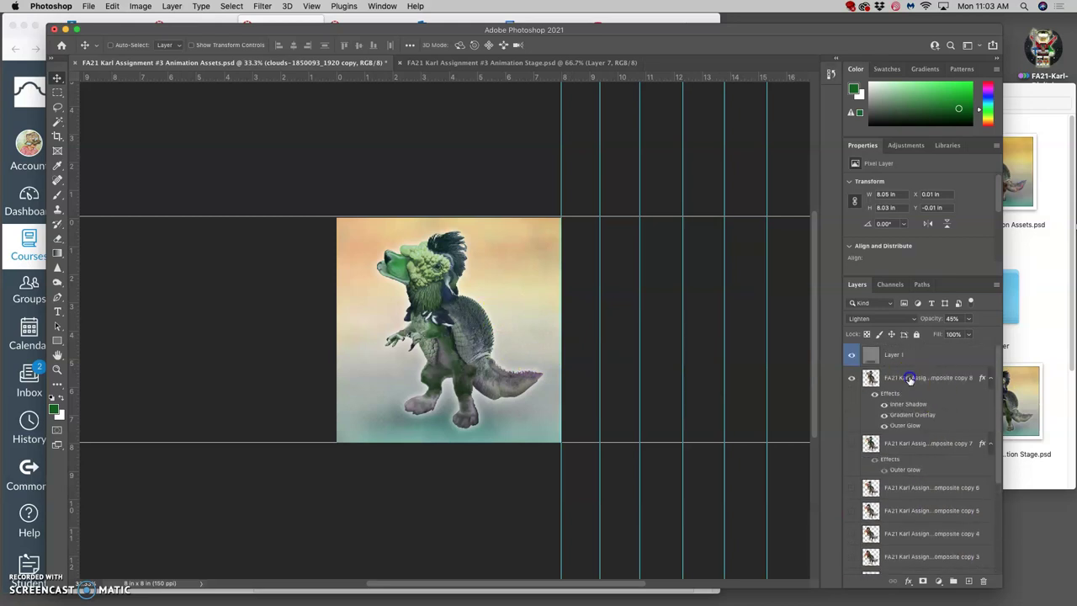
- Select copy 8, zoom to 100%, take the Brush and set the foreground colour to near-black 1b1e1c
left_click(910, 378)
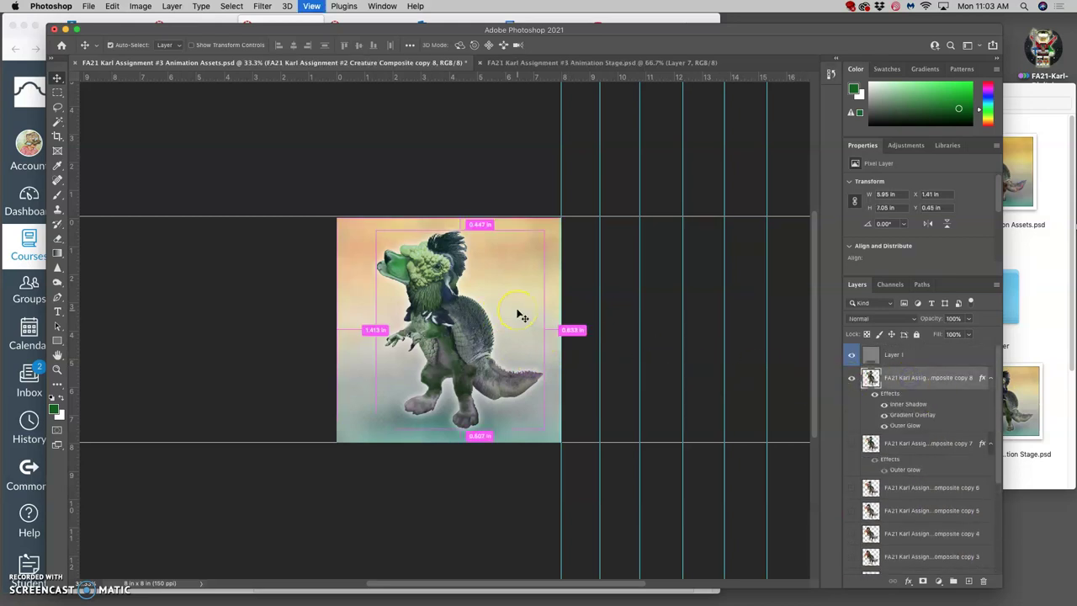
key("super+equal")
key("super+equal")
key("super+equal")
scroll(498, 290, "up", 1)
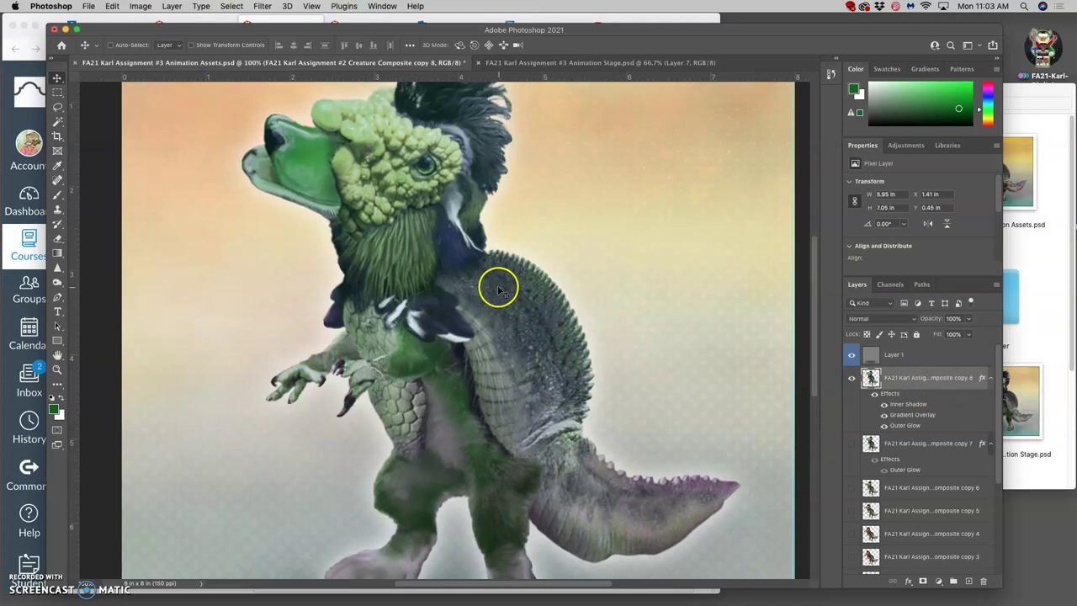
scroll(498, 291, "up", 2)
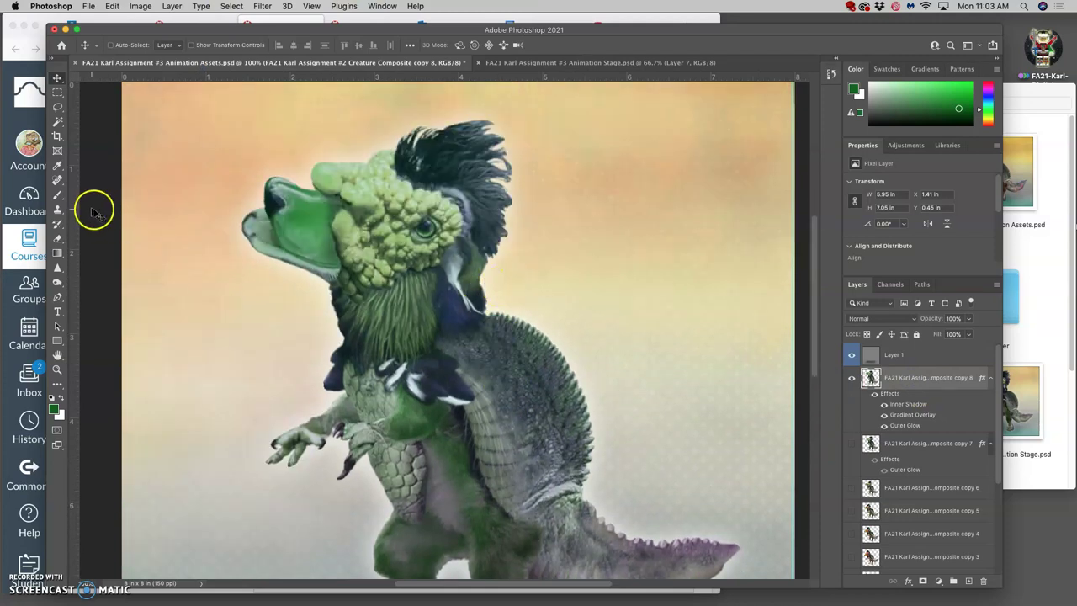
left_click(57, 194)
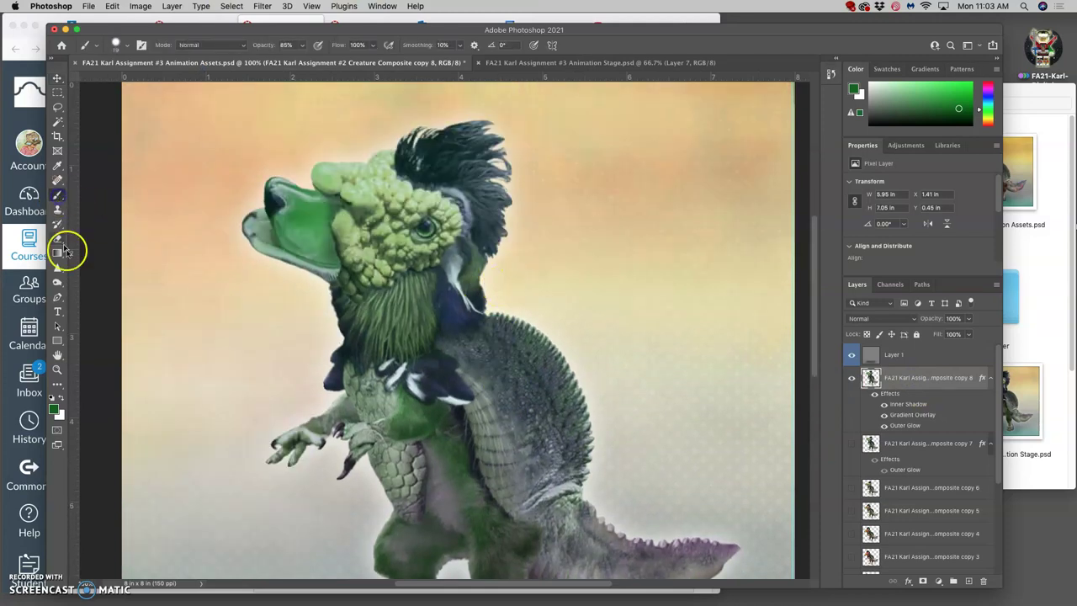
left_click(55, 410)
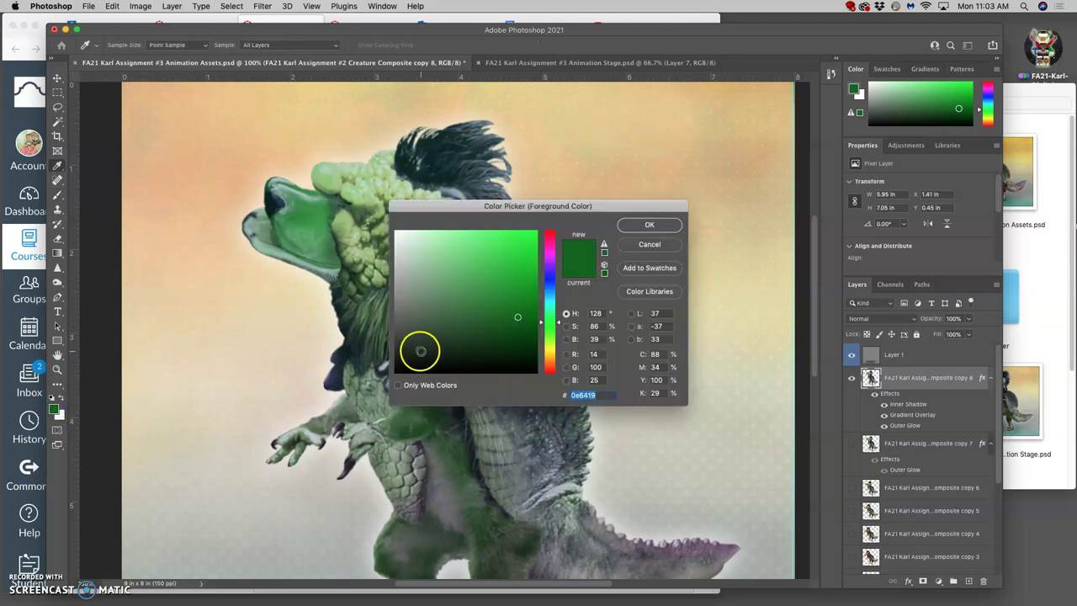
left_click(415, 347)
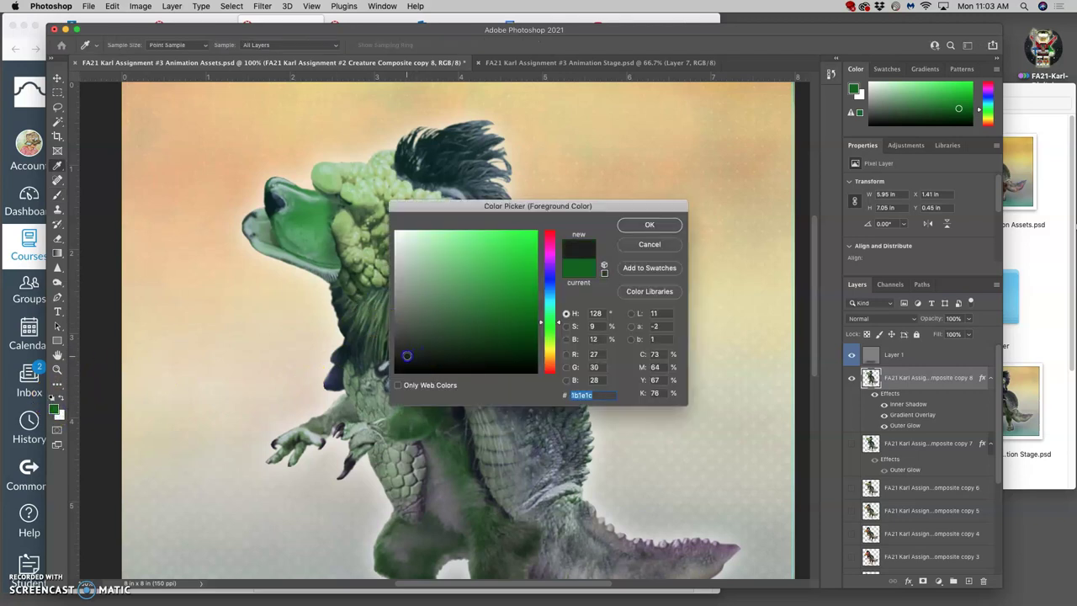
left_click(649, 226)
key("b")
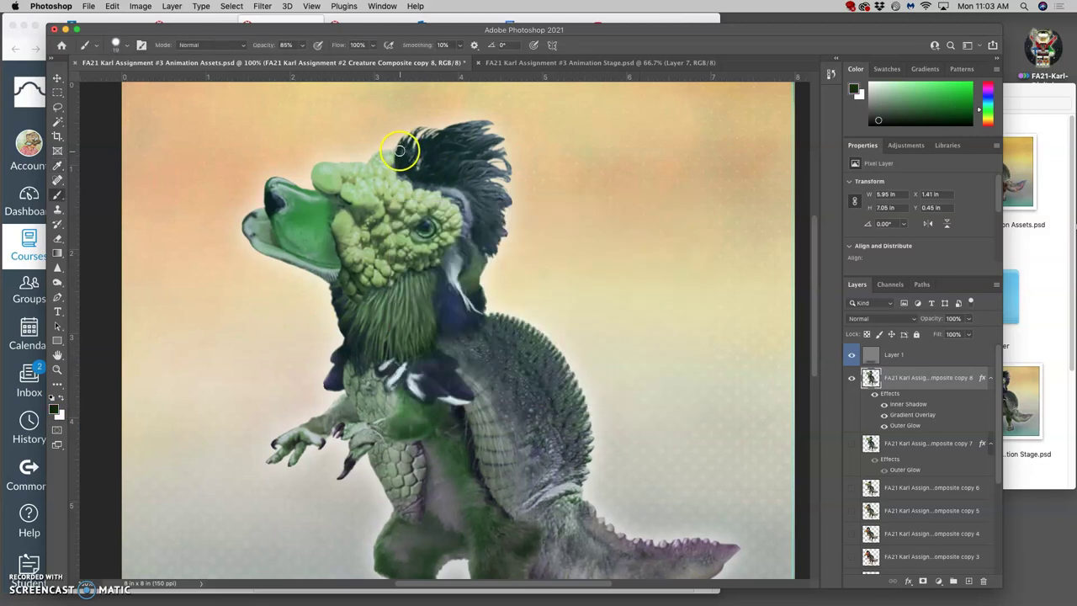
- On a new Layer 2, paint a jagged near-black crack from the creature's neck down through chest and belly
left_click(969, 580)
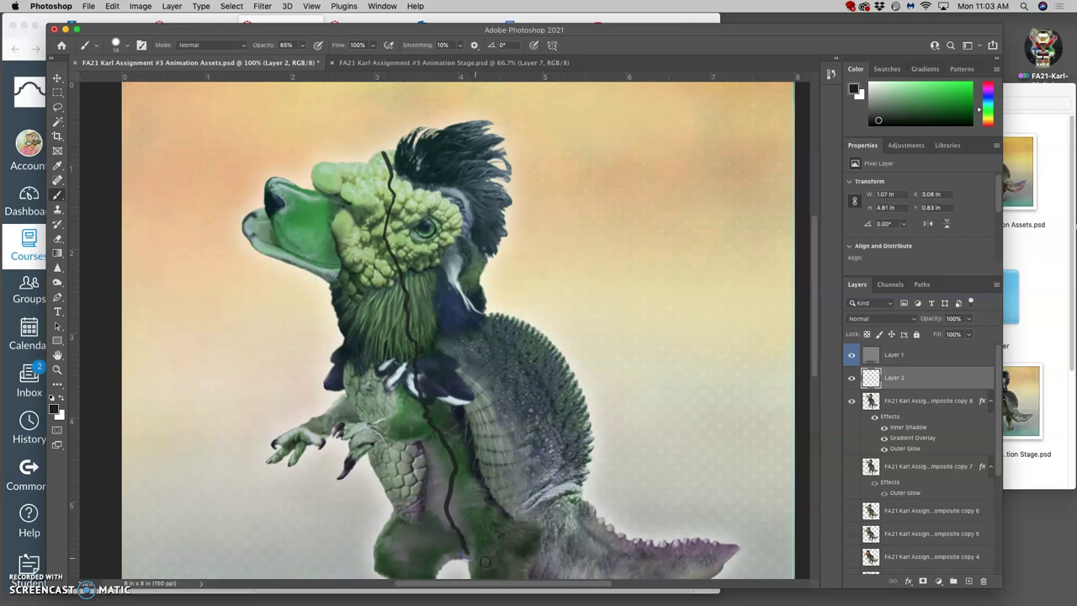
key("super+minus")
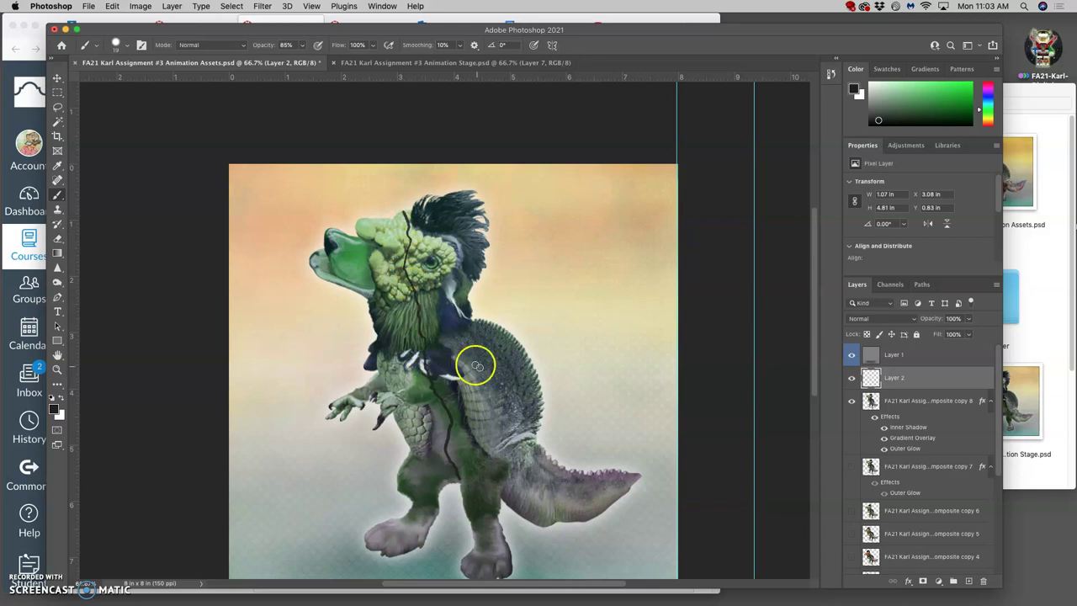
key("super+plus")
key("super+plus")
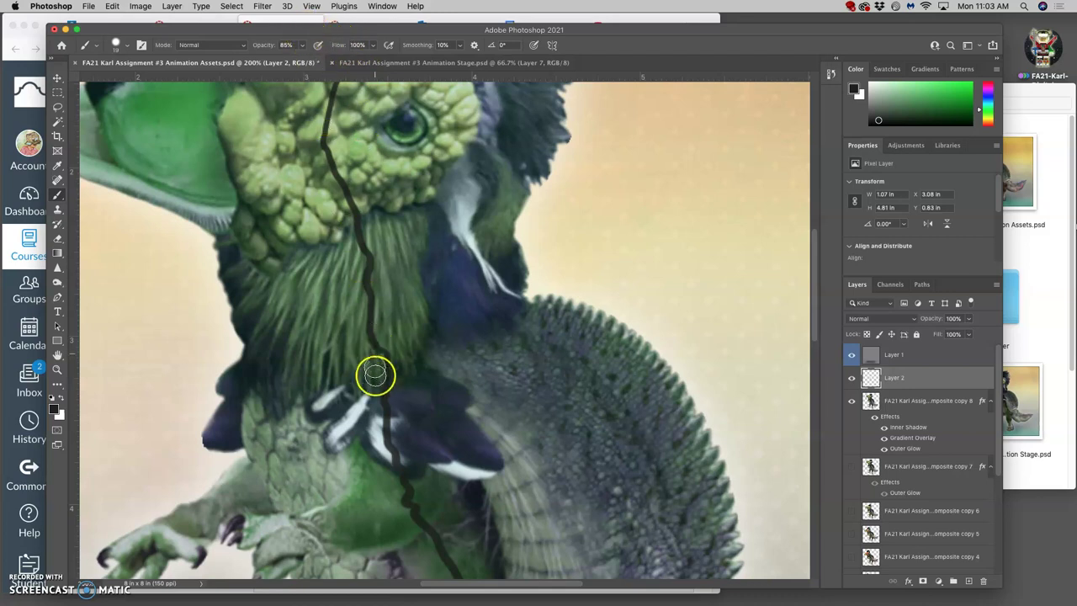
left_click(385, 408)
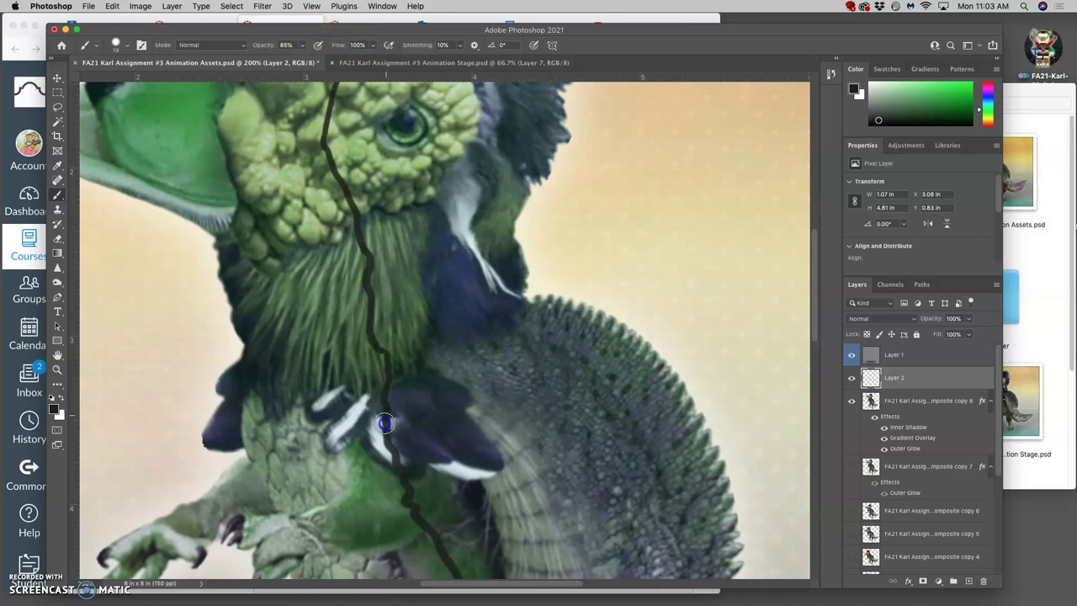
left_click_drag(387, 448, 394, 459)
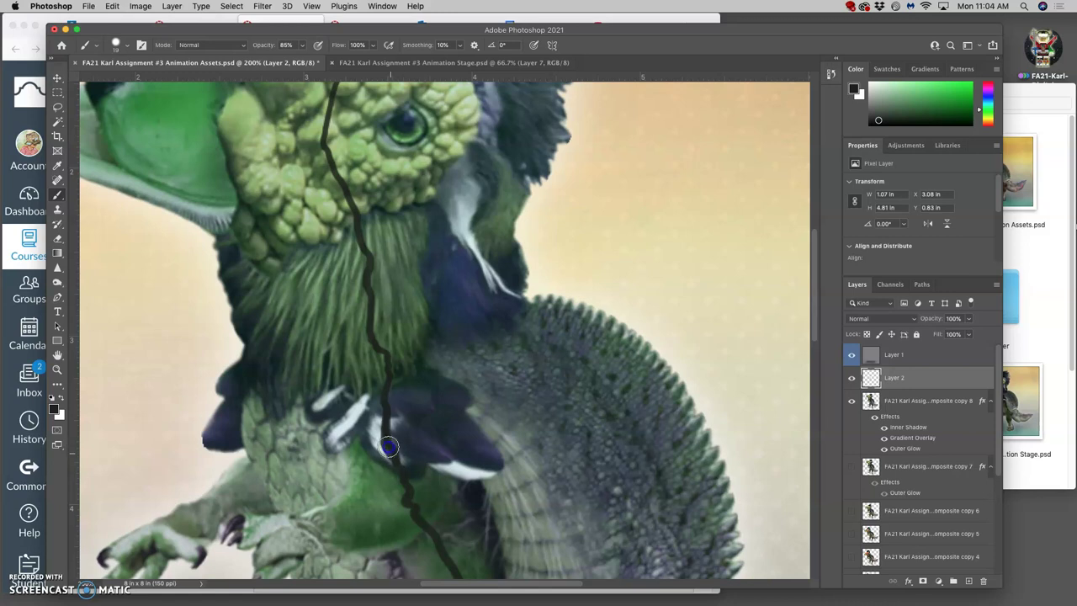
mouse_move(389, 447)
left_mouse_down()
mouse_move(393, 455)
mouse_move(388, 415)
mouse_move(388, 446)
left_mouse_up()
left_click_drag(401, 473, 449, 423)
key("super+minus")
key("super+minus")
key("super+minus")
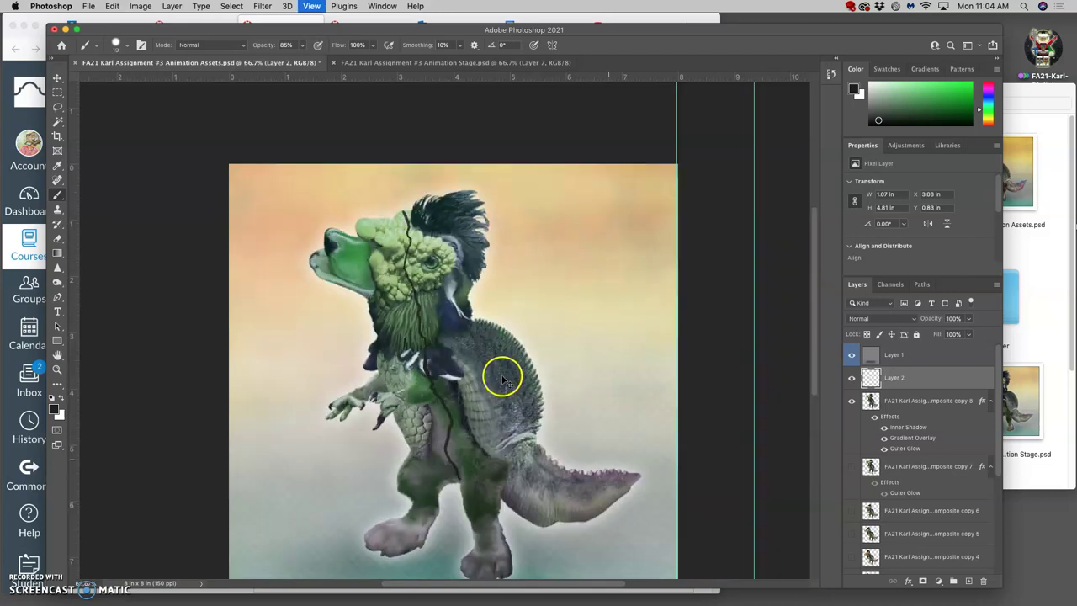
left_click(416, 300)
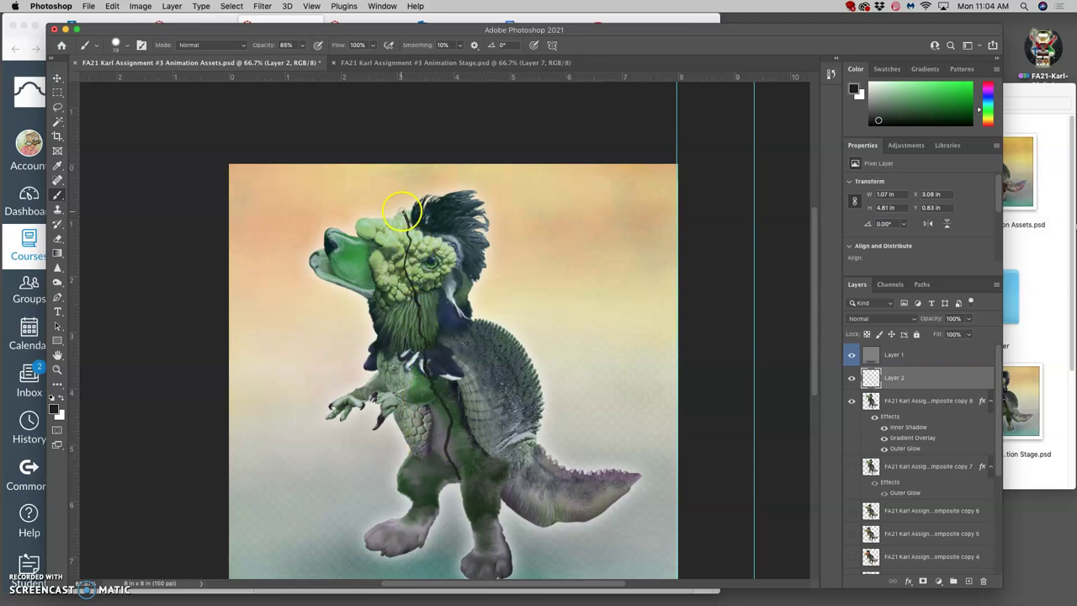
- Give the crack's Layer 2 a grainy white Outer Glow: 50% opacity, 51 px size, noise about 53%
double_click(933, 378)
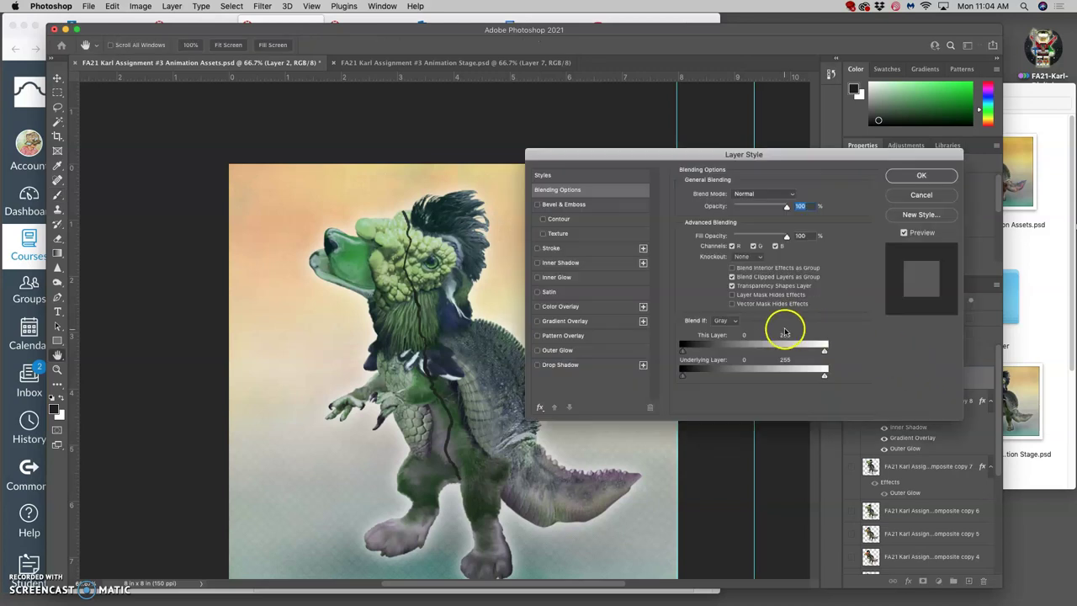
left_click(539, 351)
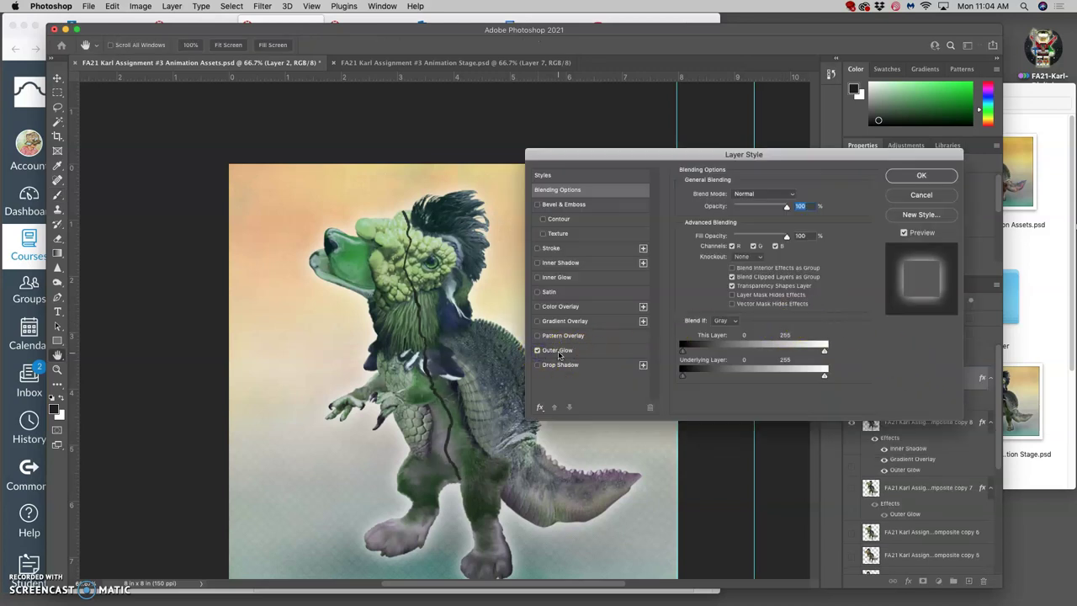
left_click(563, 352)
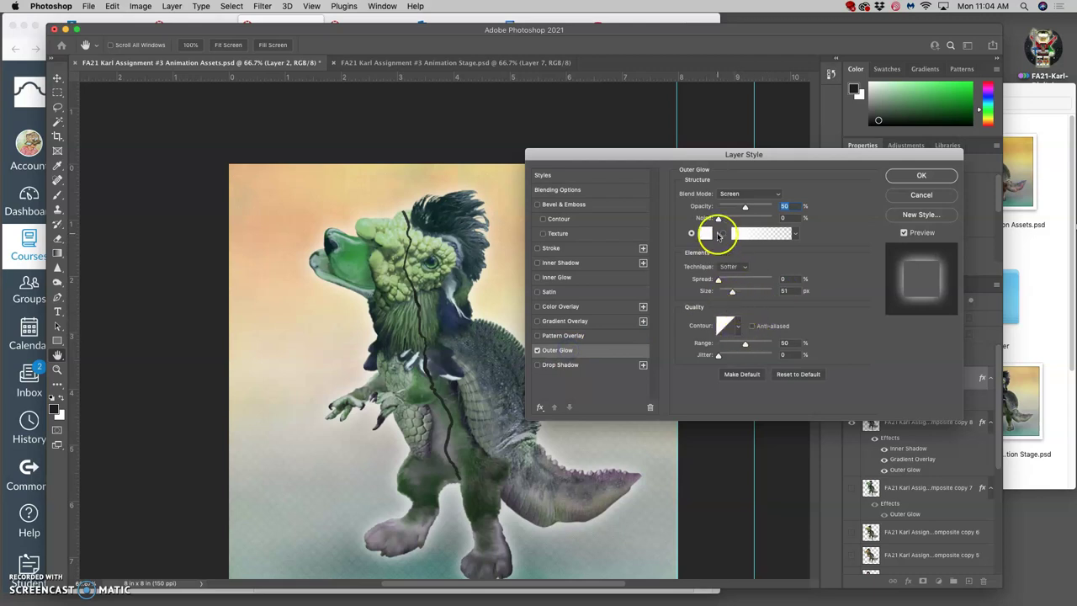
left_click_drag(720, 220, 741, 220)
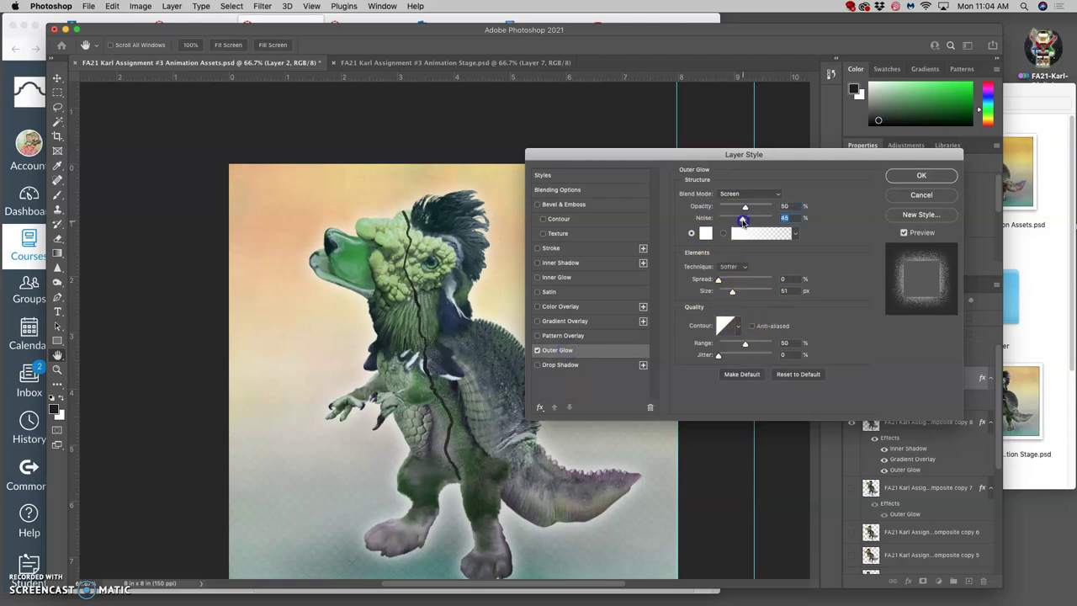